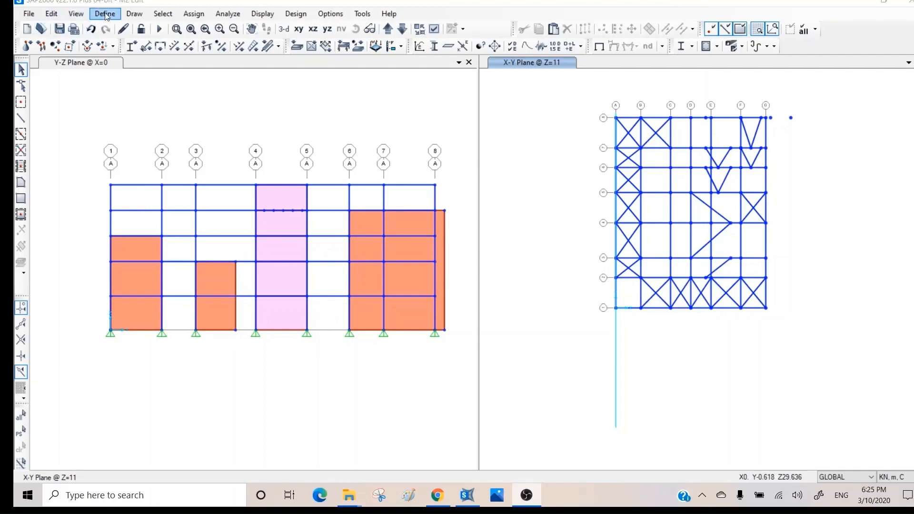
- Start Draw Special Joint with an X offset of 0.01 m
click(136, 17)
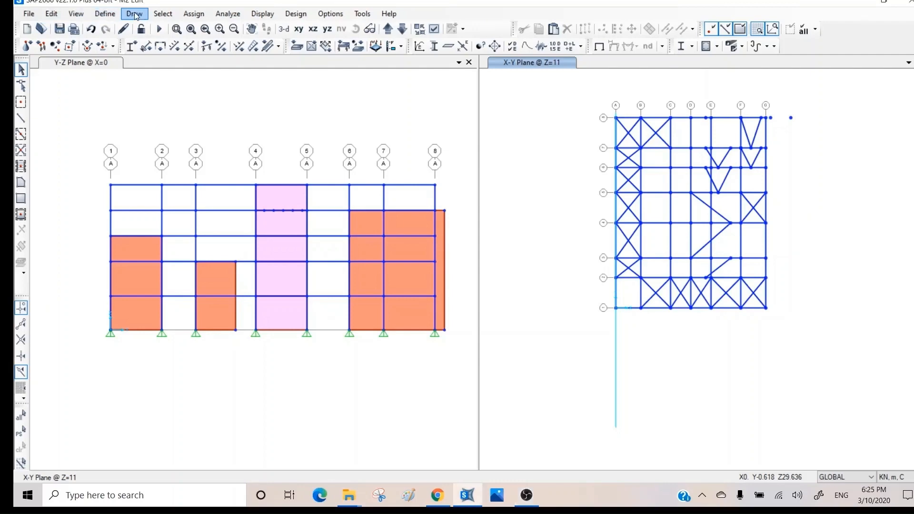
click(136, 15)
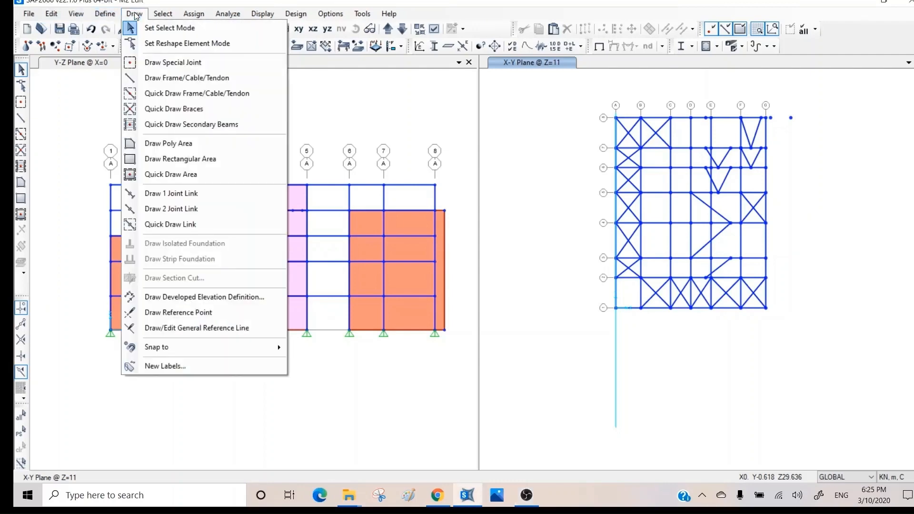
click(166, 64)
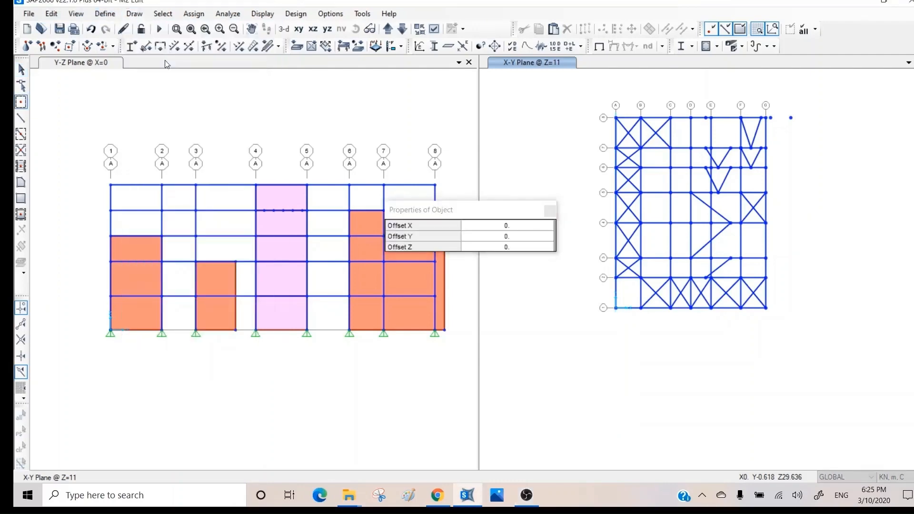
click(517, 228)
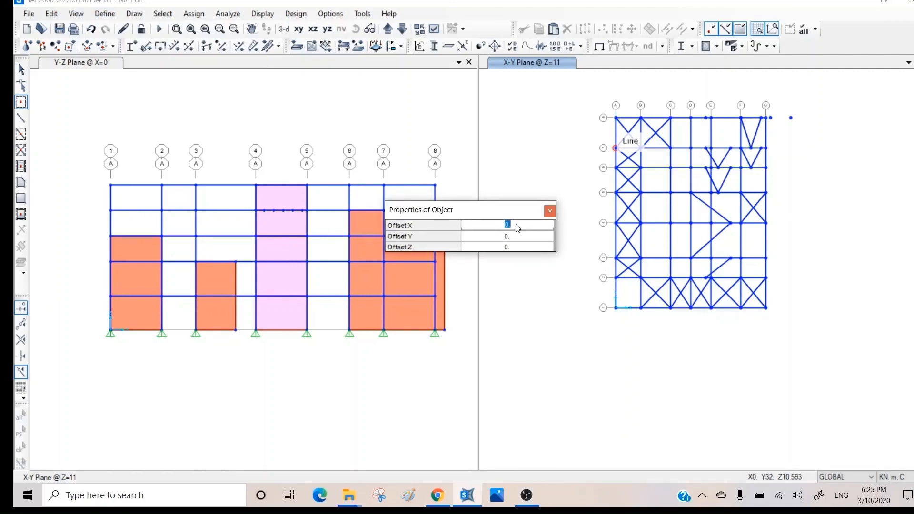
key(BackSpace)
text(.01)
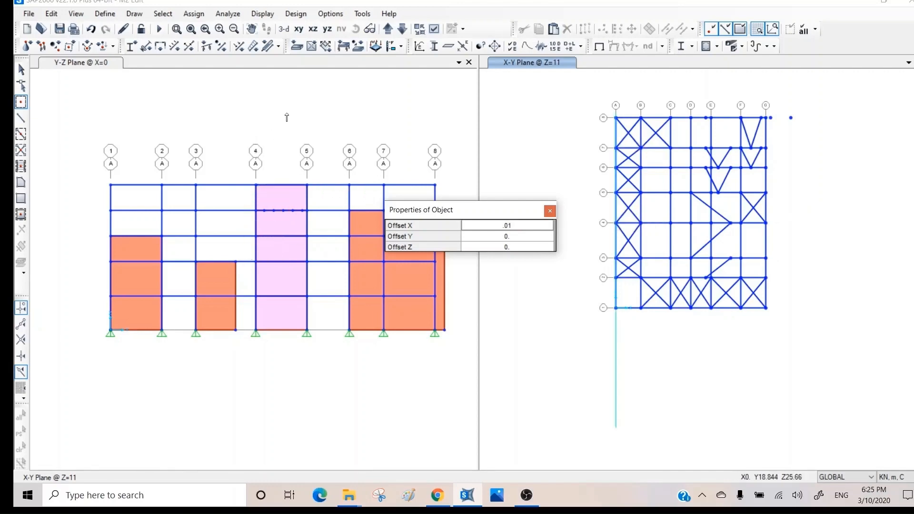
- Zoom into the plan and place the offset joint at grid point C on the top line
scroll(667, 118, up, 5)
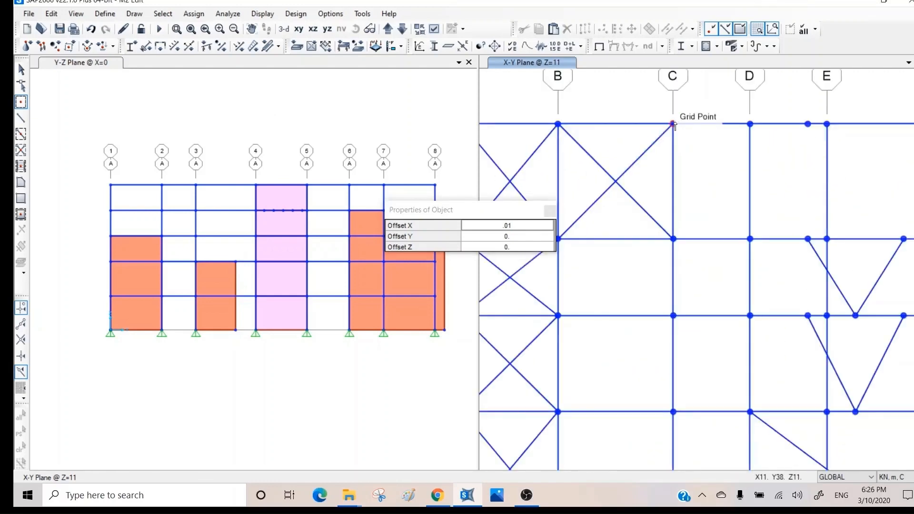
click(675, 122)
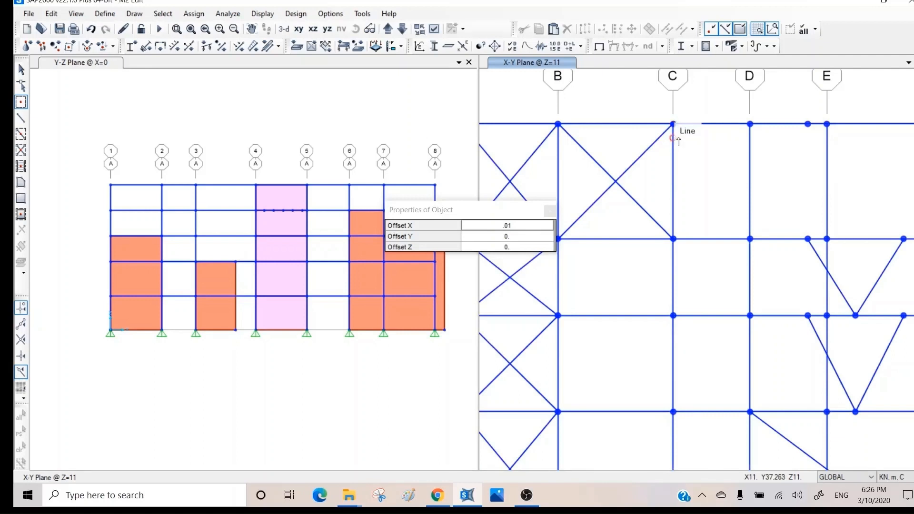
scroll(683, 128, up, 4)
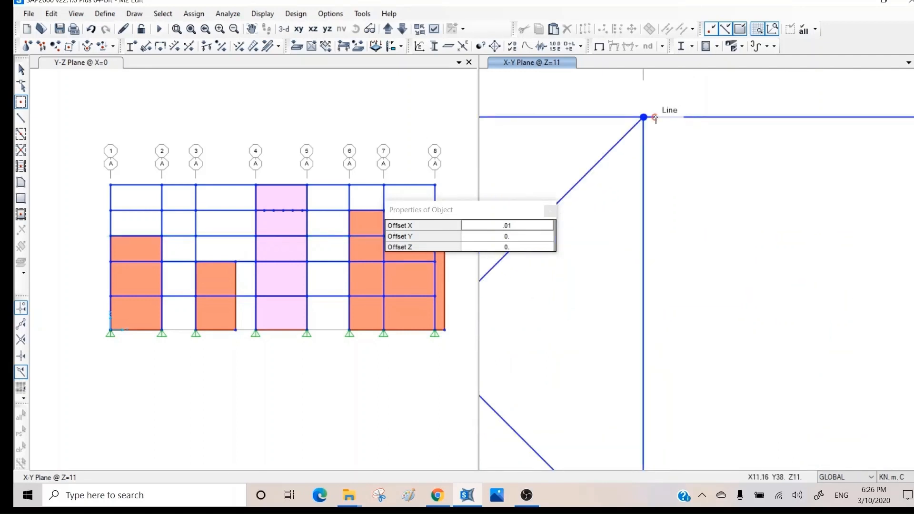
scroll(657, 119, up, 2)
scroll(656, 119, up, 1)
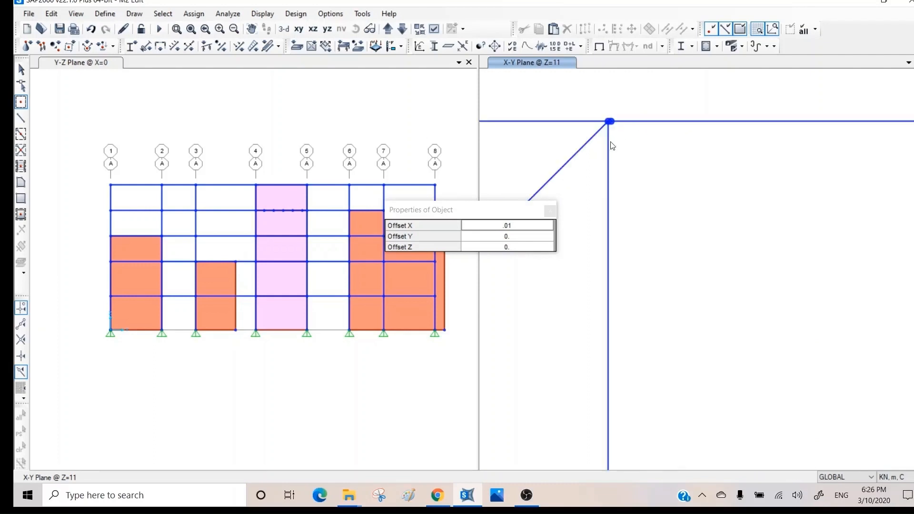
click(612, 131)
key(Escape)
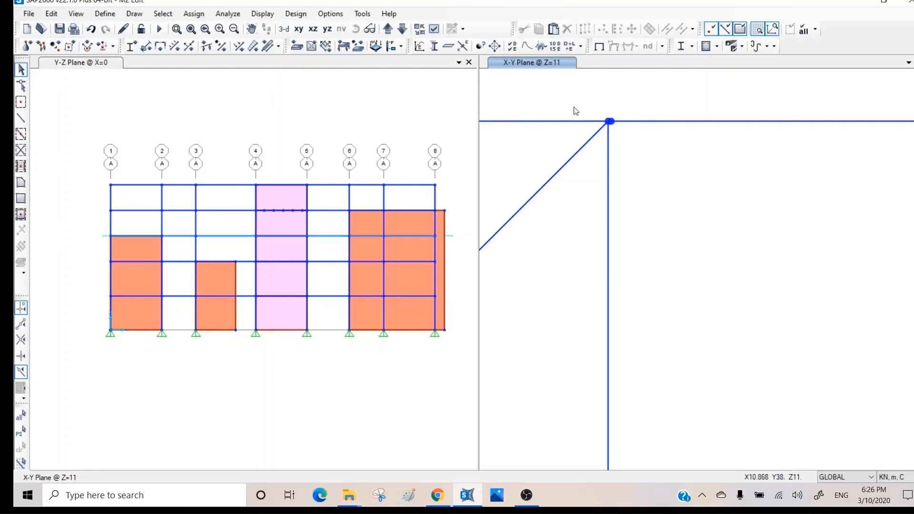
- Select both joints at grid C and merge them with a 0.005 m tolerance
drag(572, 102, 641, 155)
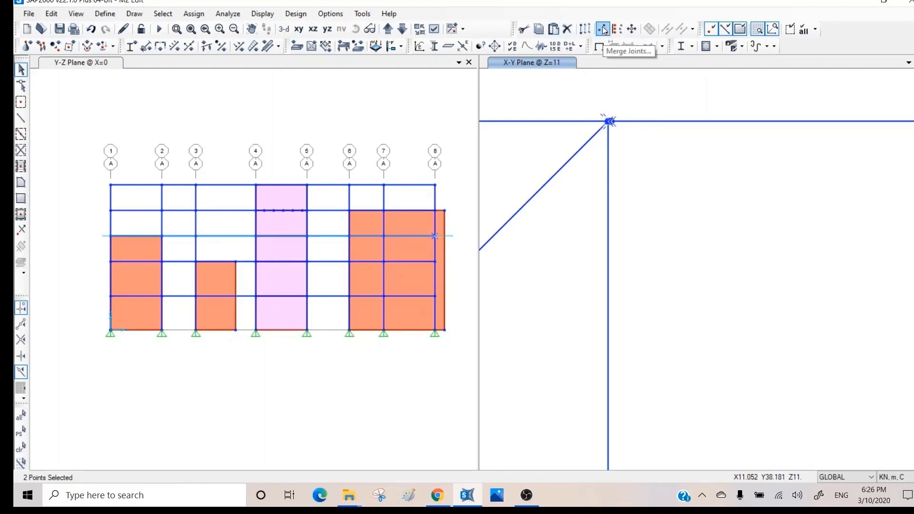
click(51, 13)
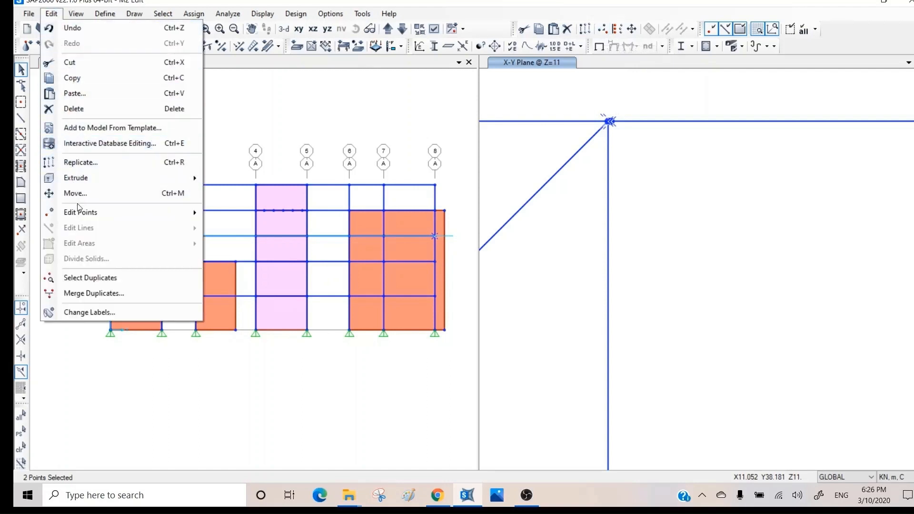
mouse_move(85, 215)
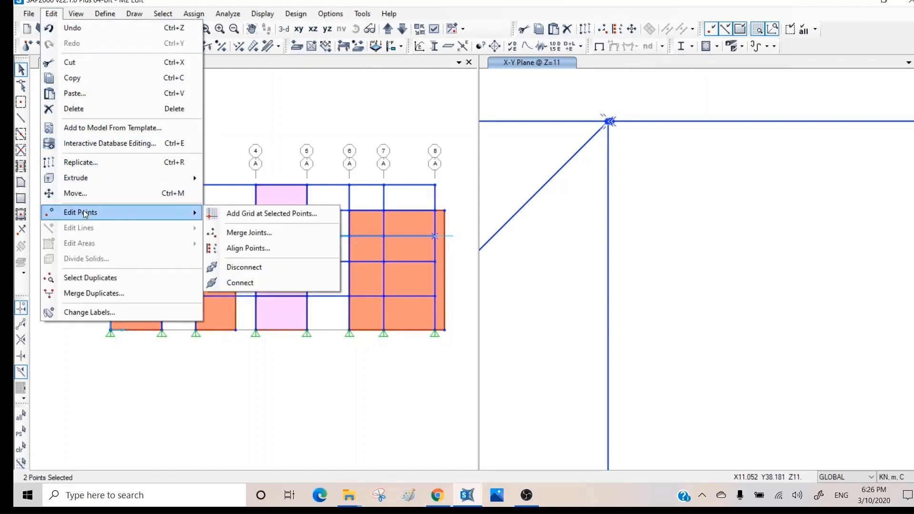
click(248, 233)
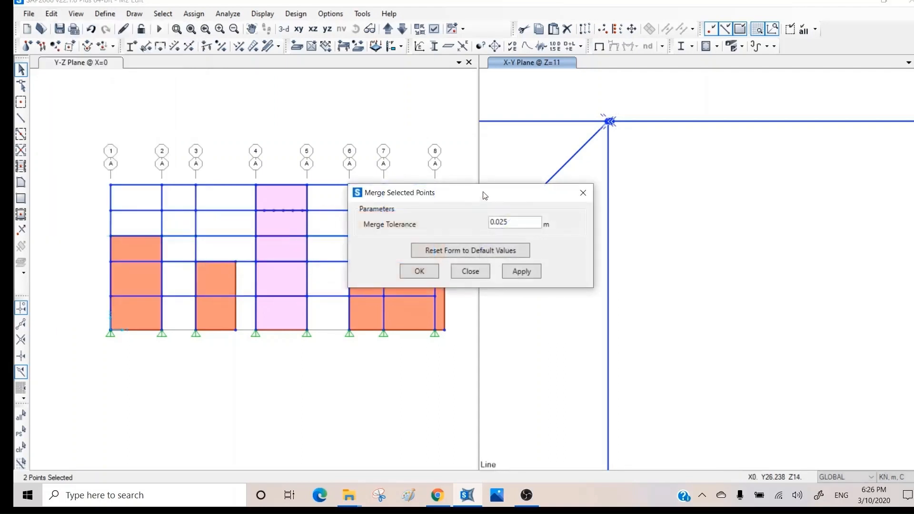
drag(482, 190, 250, 81)
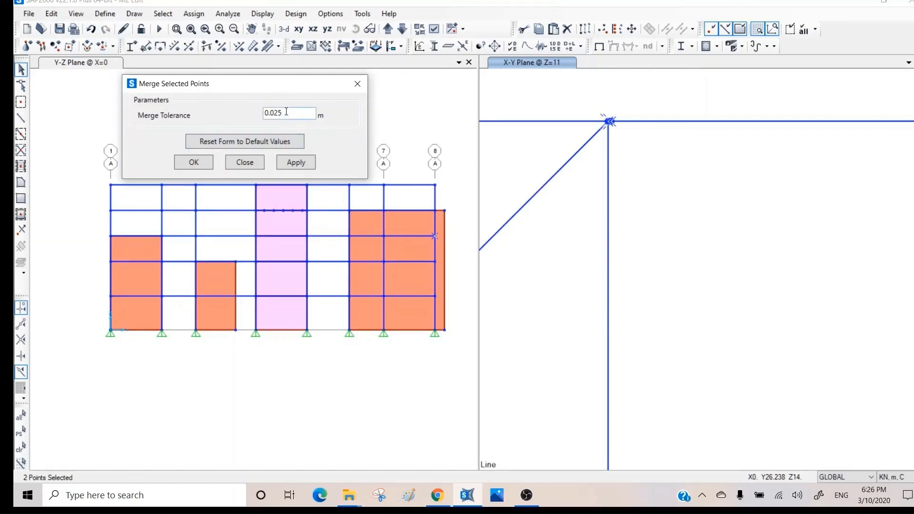
drag(286, 111, 274, 110)
text(05)
click(299, 159)
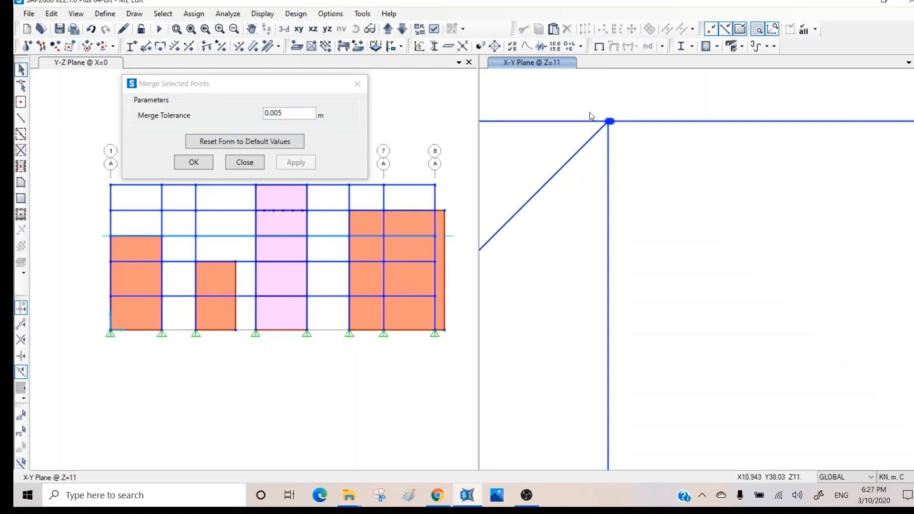
- Reselect the two corner joints and merge them with a 0.02 m tolerance
drag(589, 112, 626, 134)
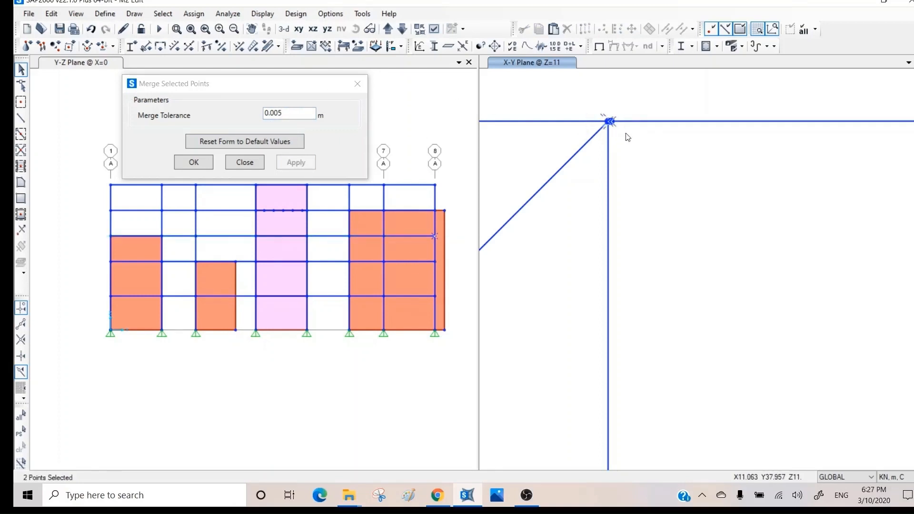
click(287, 112)
key(BackSpace)
key(BackSpace)
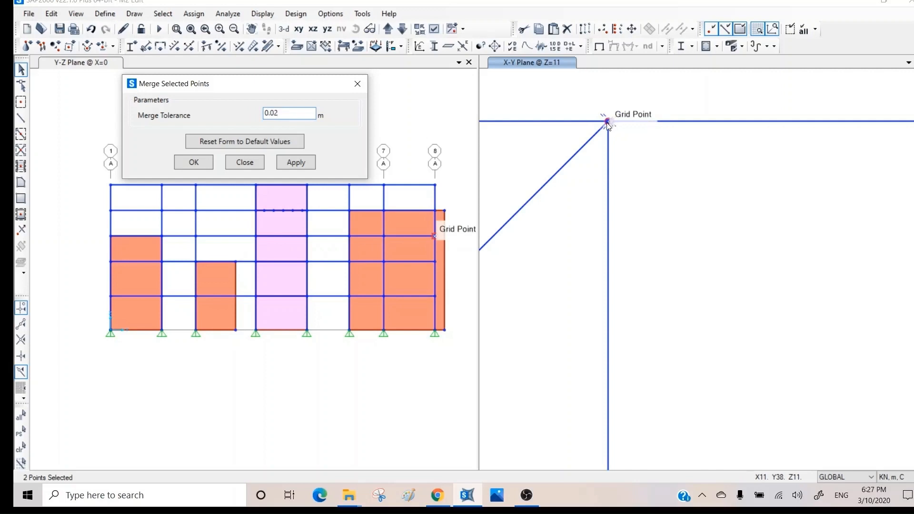
click(296, 162)
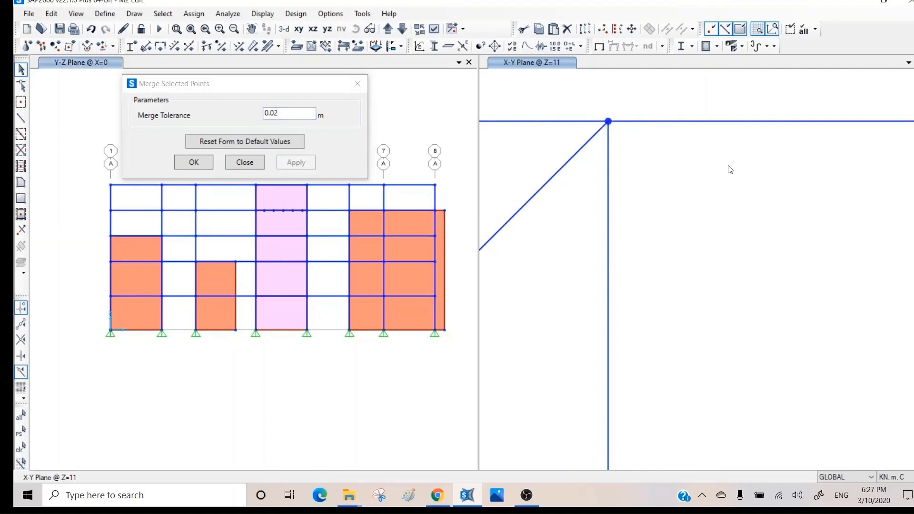
- Close the merge window, zoom out, and window-select the braced bays from grid A to C
scroll(734, 167, down, 3)
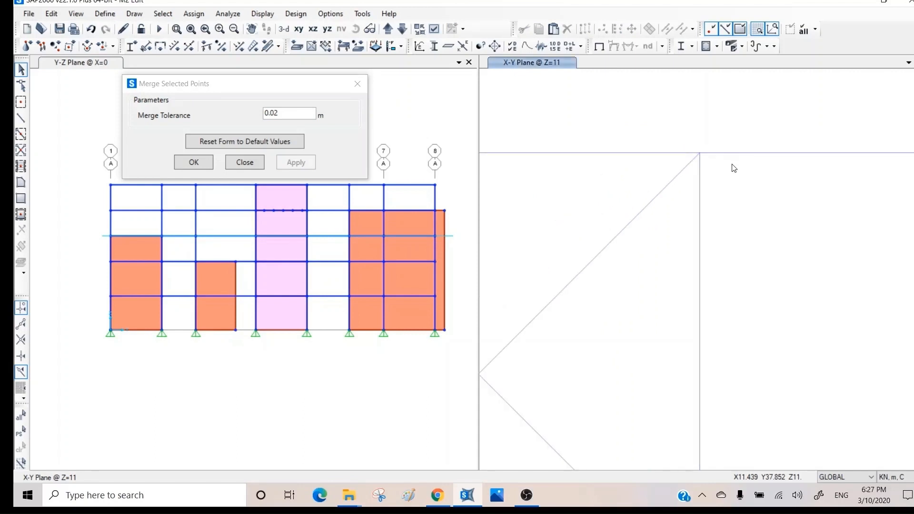
click(245, 162)
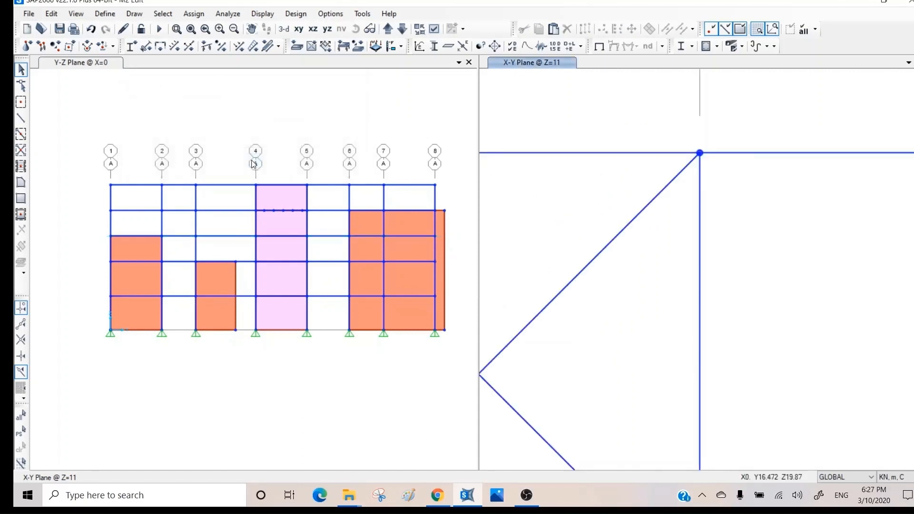
scroll(747, 223, down, 3)
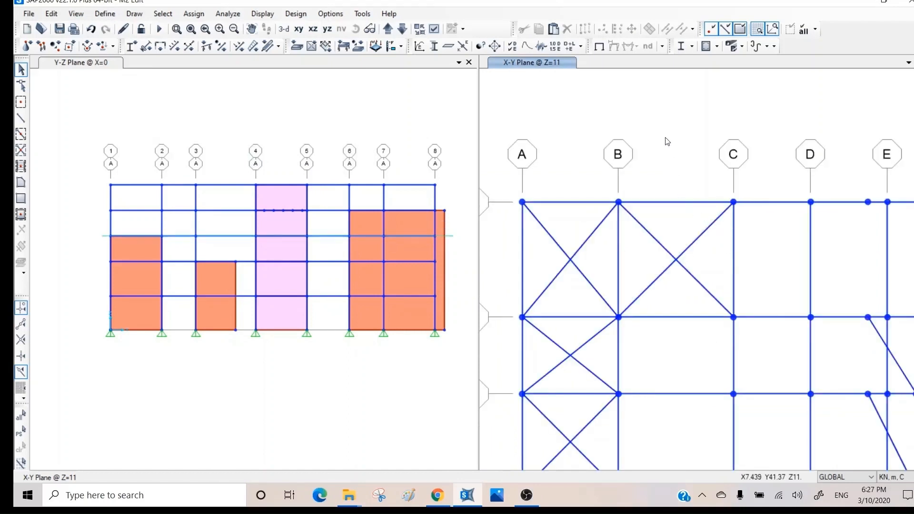
middle_drag(681, 138, 665, 94)
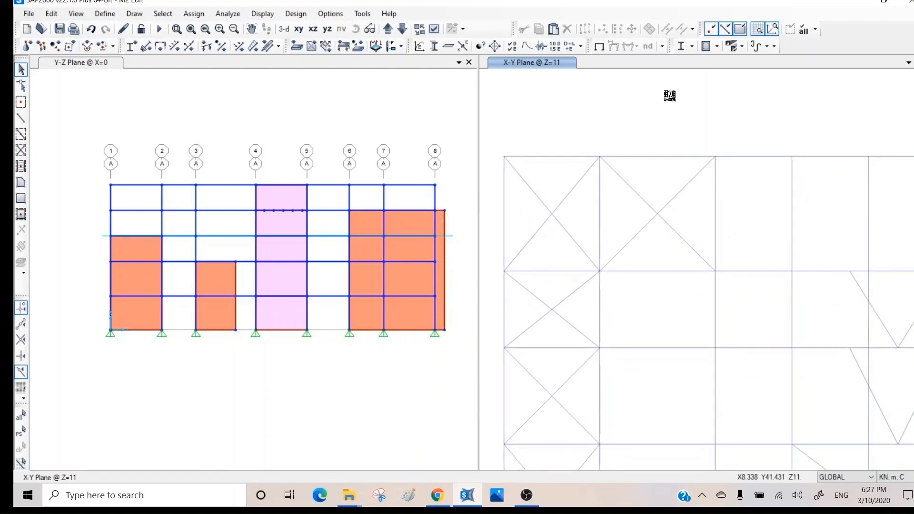
scroll(667, 113, down, 3)
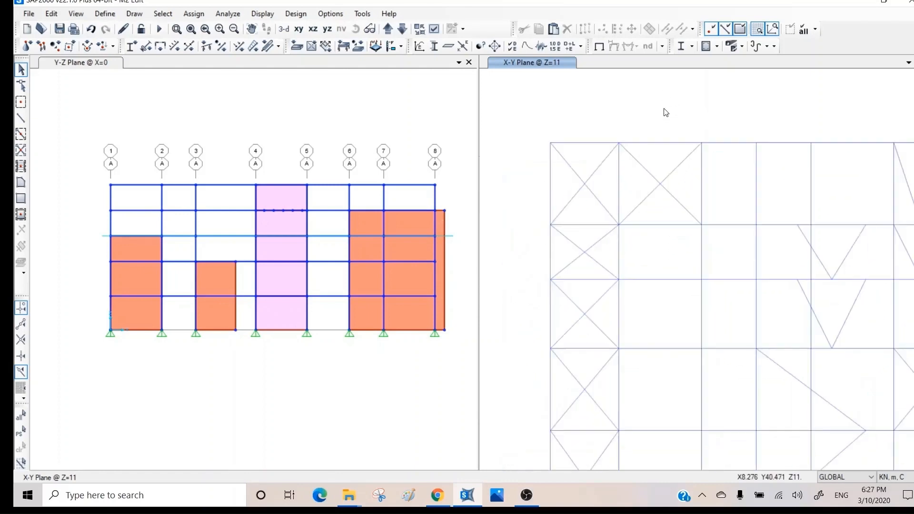
middle_drag(741, 180, 693, 145)
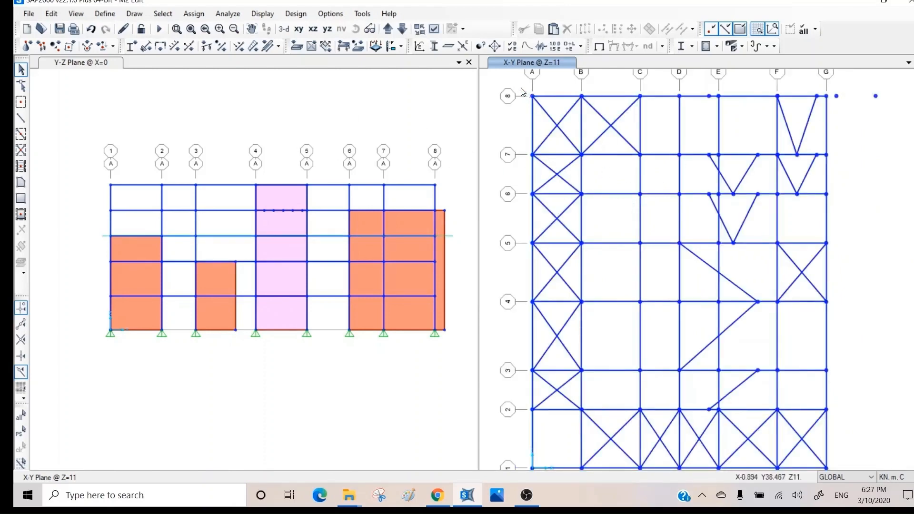
drag(520, 87, 653, 470)
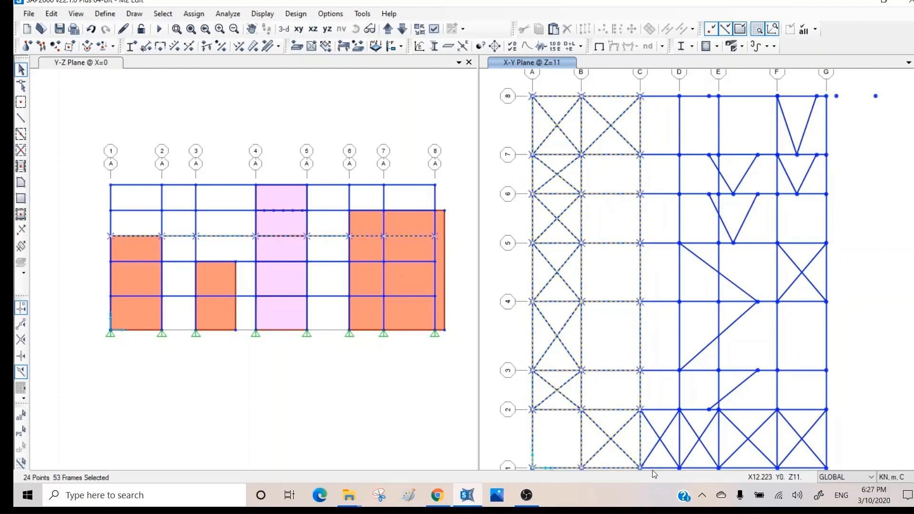
click(55, 15)
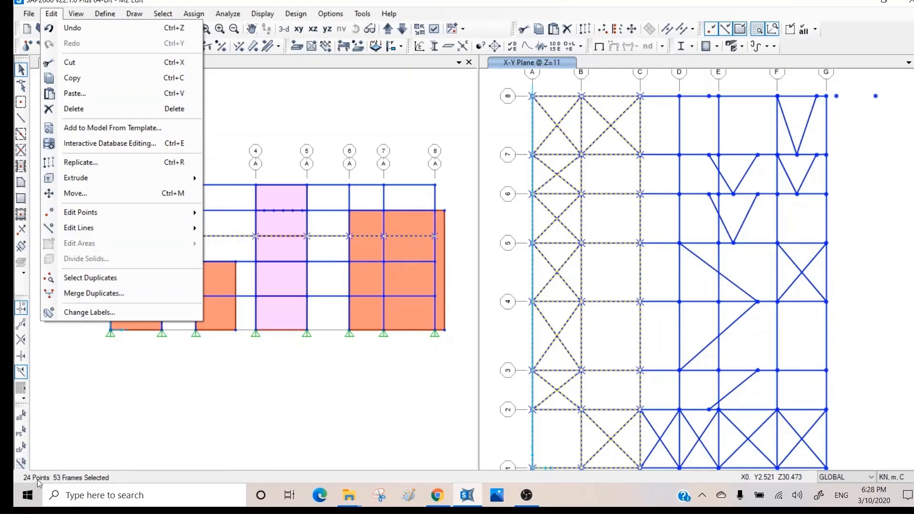
click(107, 294)
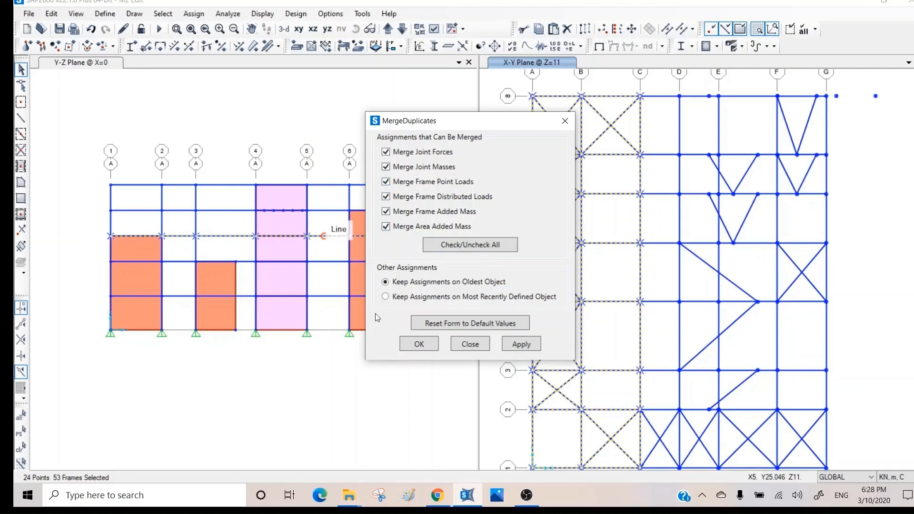
click(519, 345)
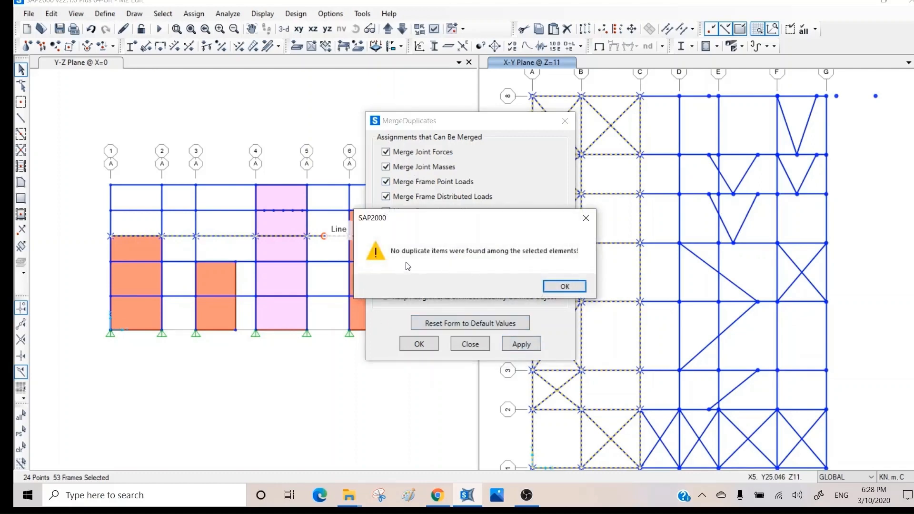
click(565, 285)
click(469, 344)
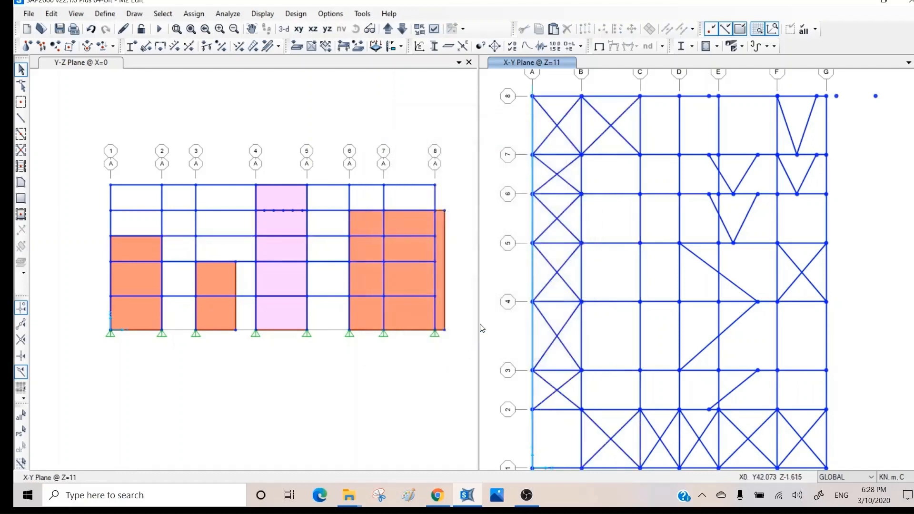
- Run Select Duplicates and acknowledge the six duplicate joints found
click(51, 14)
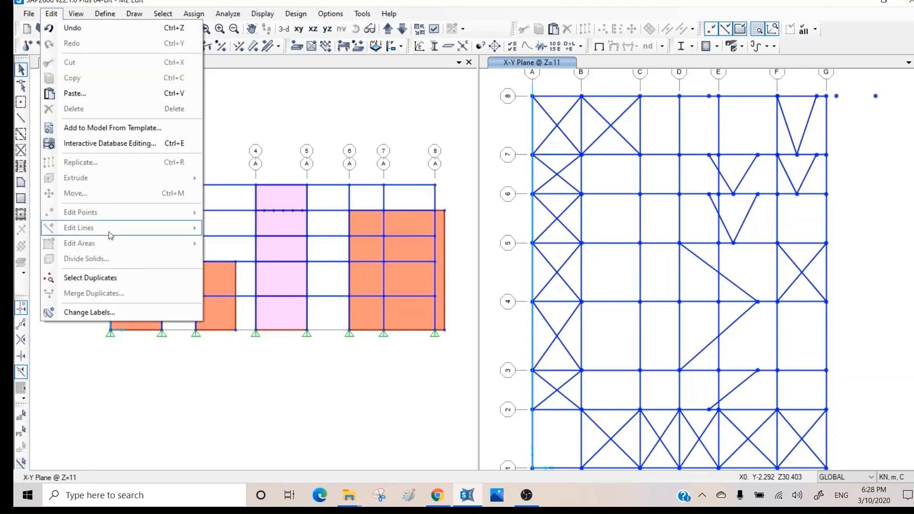
click(105, 283)
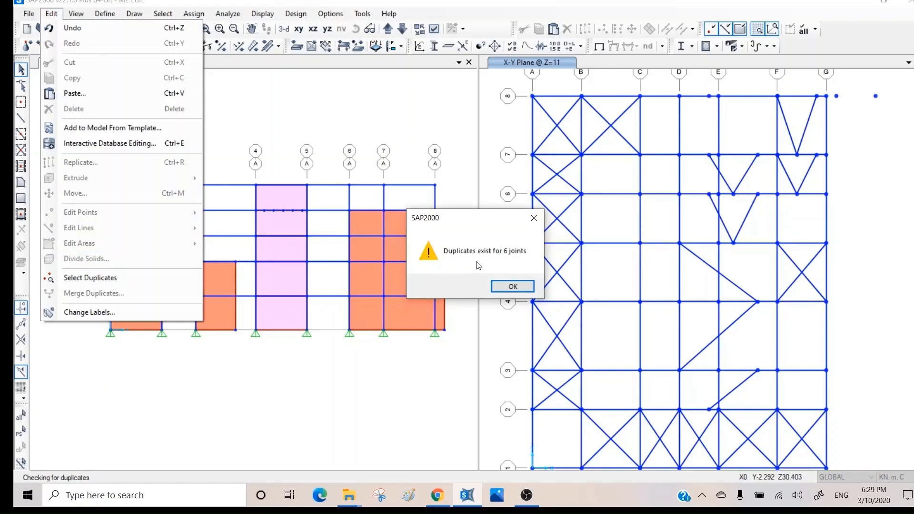
click(506, 287)
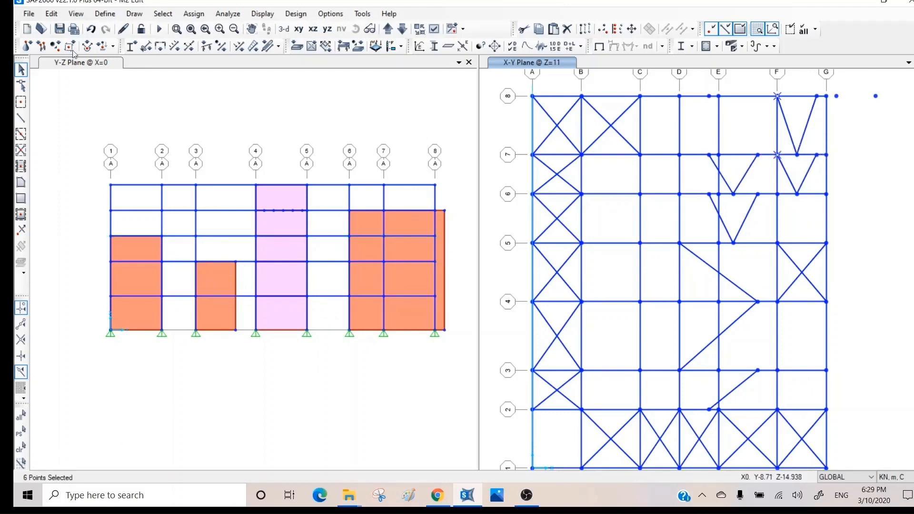
- Merge the duplicates with all merge options checked, then close the dialog
click(51, 14)
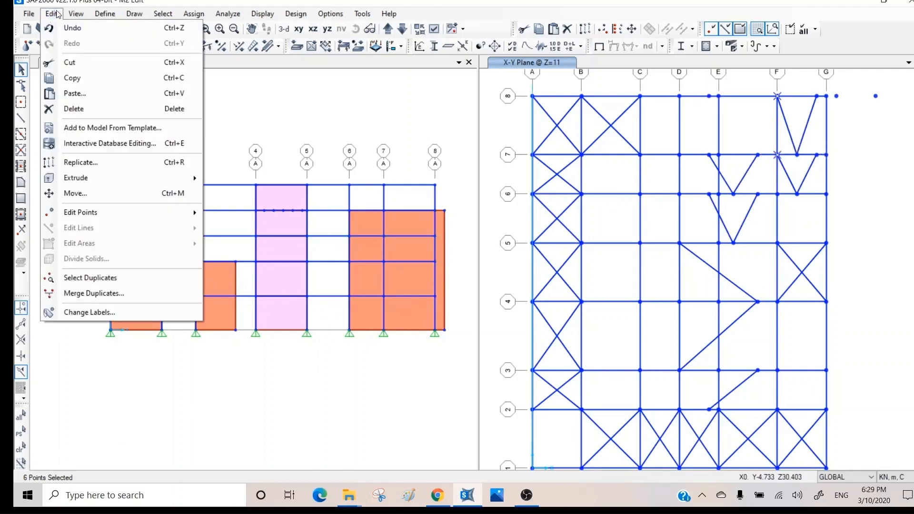
click(98, 294)
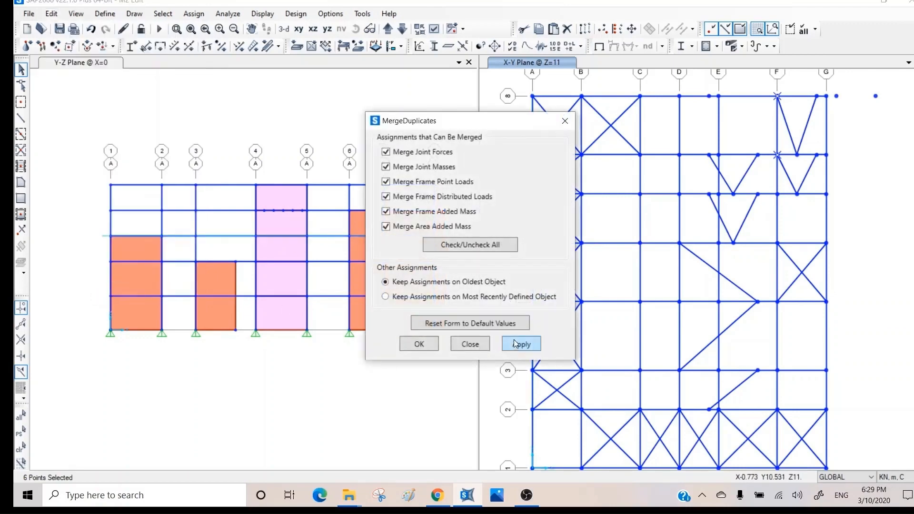
click(526, 344)
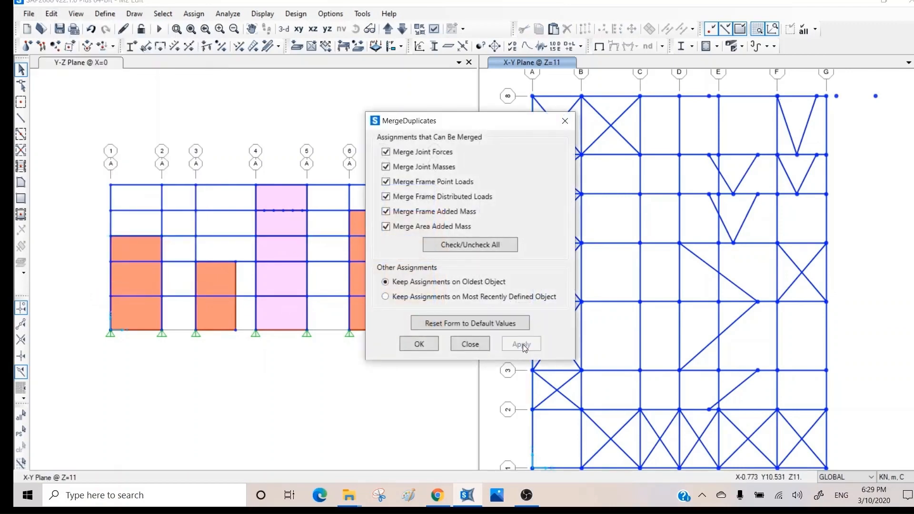
click(470, 343)
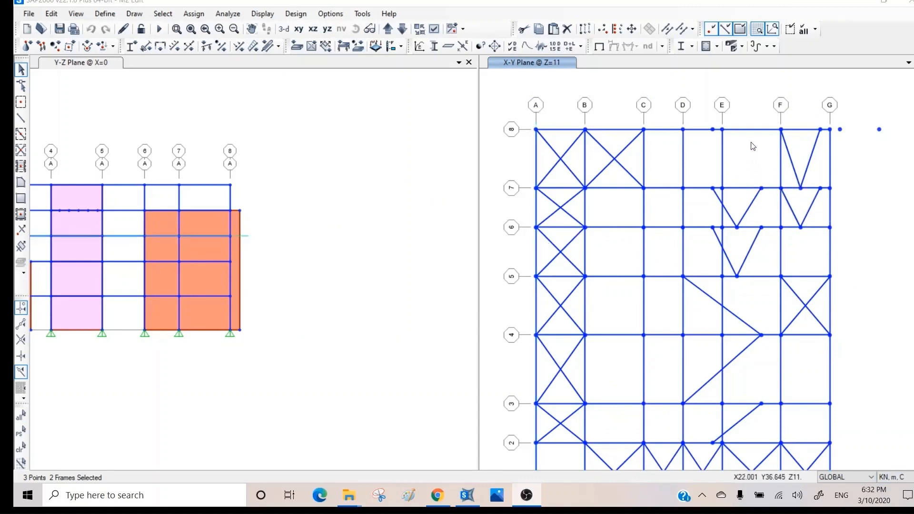
- Add the brace joint on grid line 7 between E and F to the selection
click(765, 191)
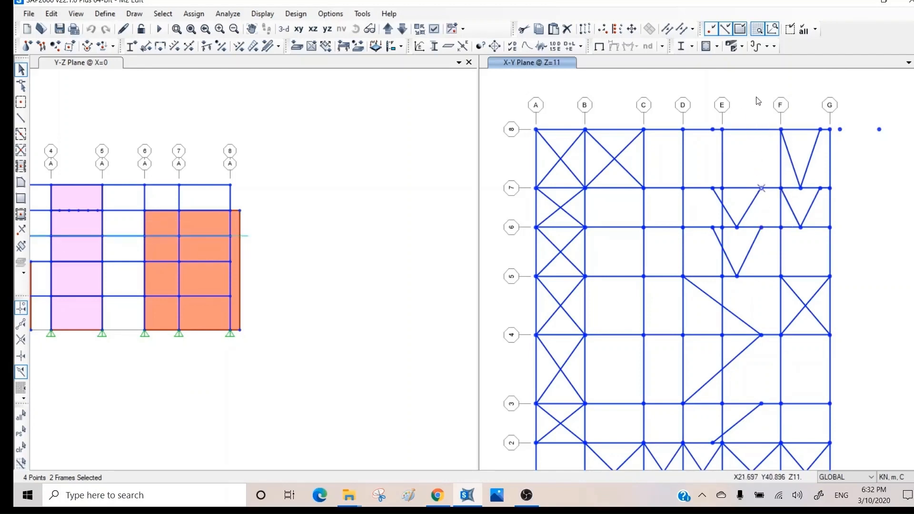
click(761, 188)
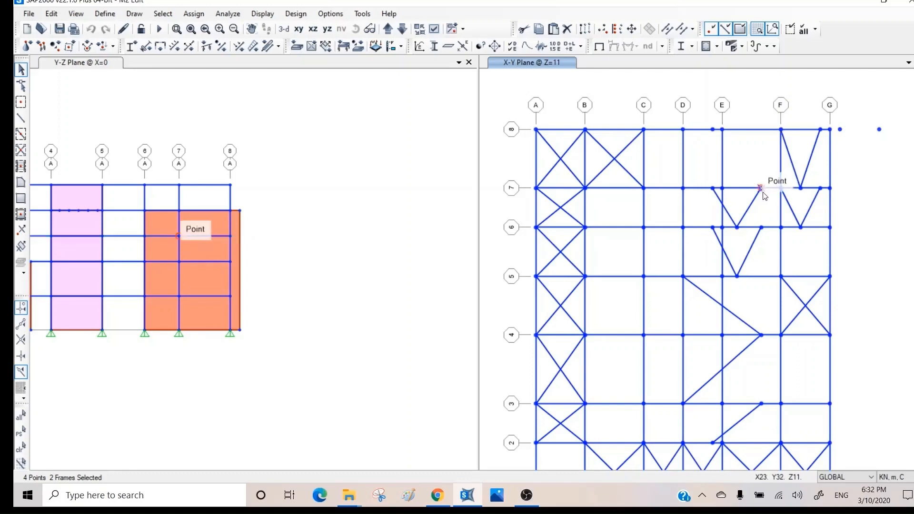
- Add constant-X grid lines through the selected joints
click(52, 14)
mouse_move(118, 215)
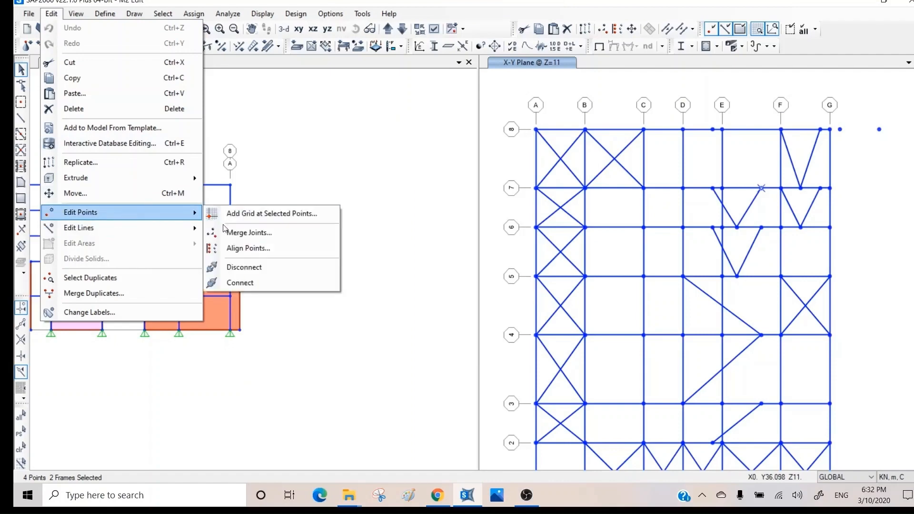
click(249, 214)
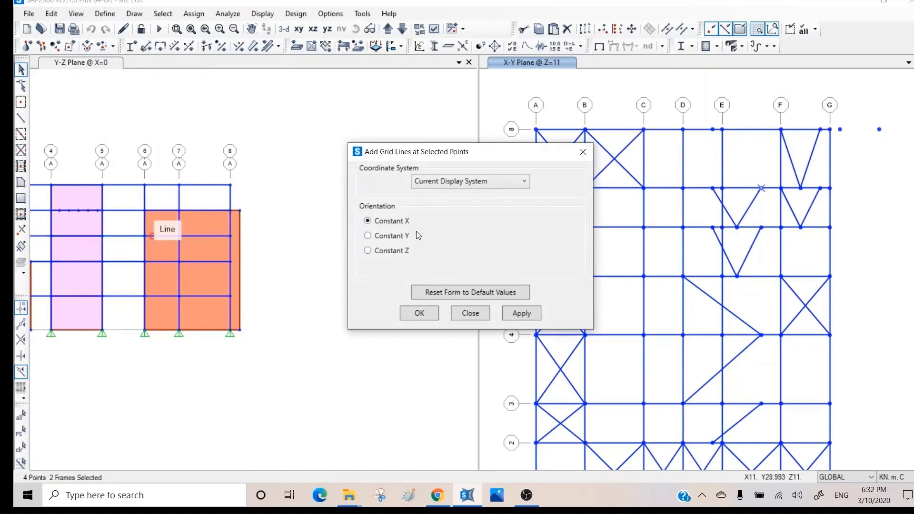
click(518, 314)
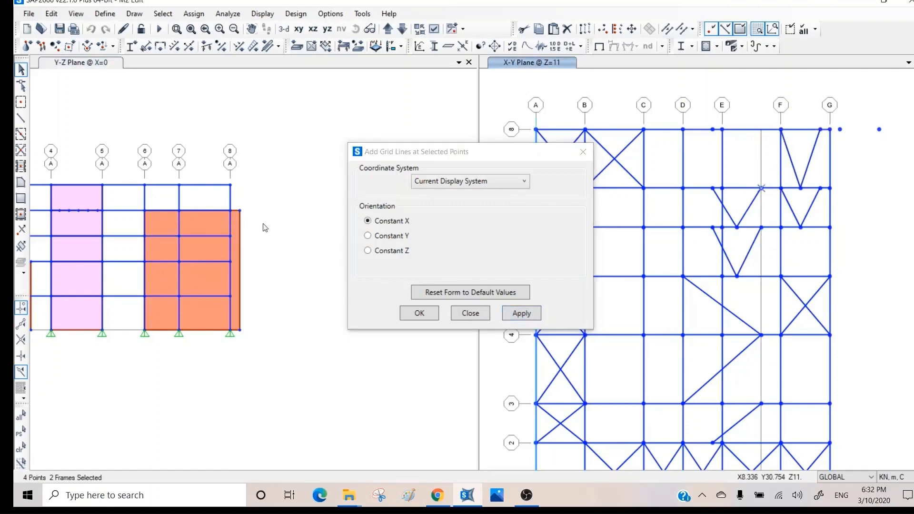
- Switch the left view to the X-Z elevation at Y=0 and close the grid line dialog
click(216, 143)
middle_drag(270, 149, 270, 148)
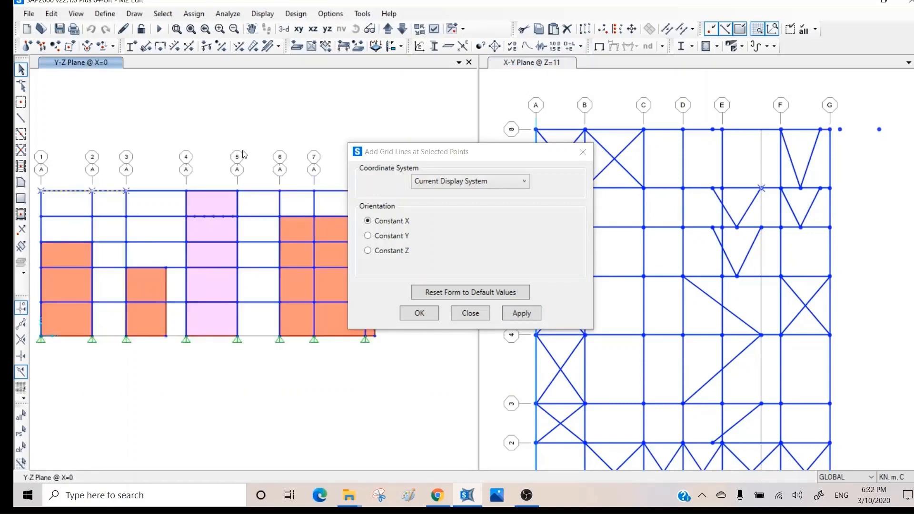
middle_drag(165, 149, 226, 138)
middle_drag(248, 185, 247, 185)
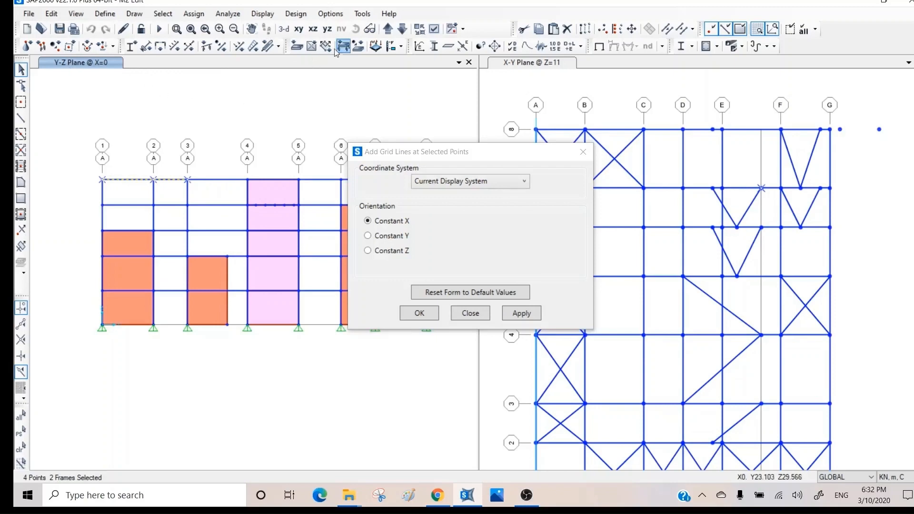
click(313, 29)
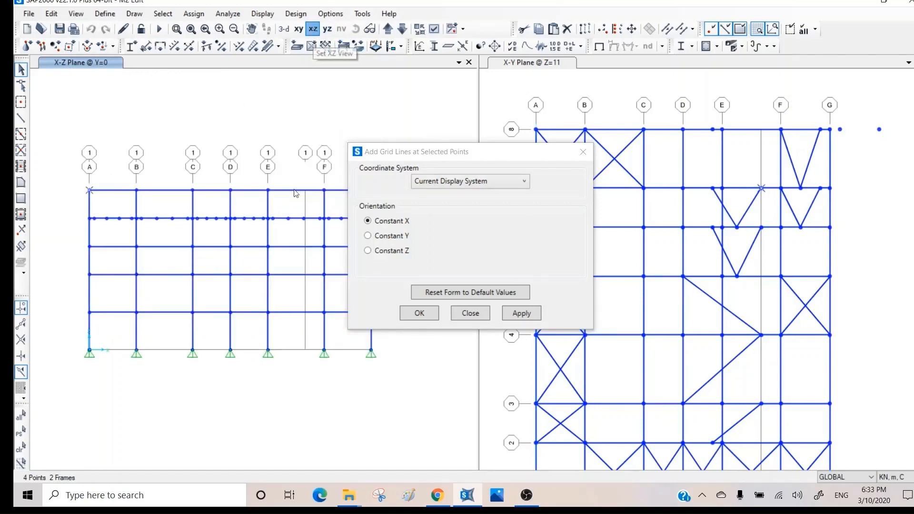
mouse_move(267, 186)
middle_down()
mouse_move(222, 176)
mouse_move(258, 190)
middle_up()
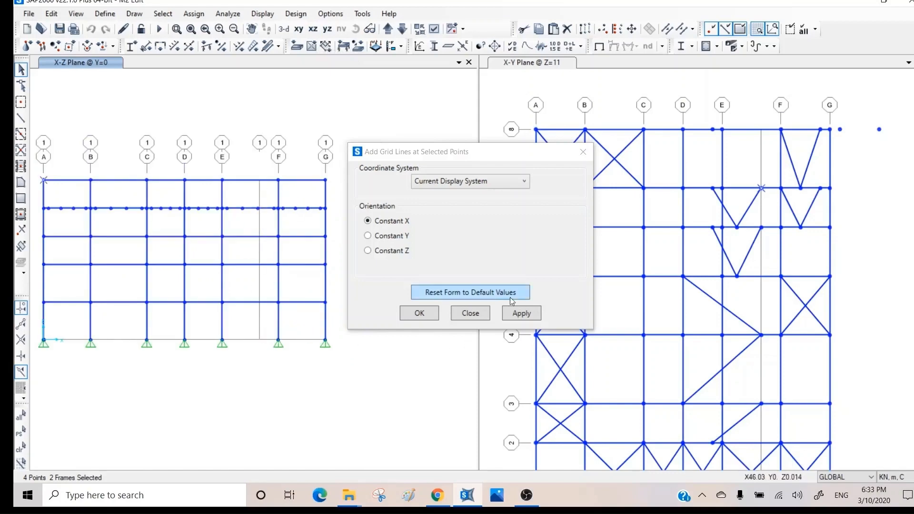
click(470, 314)
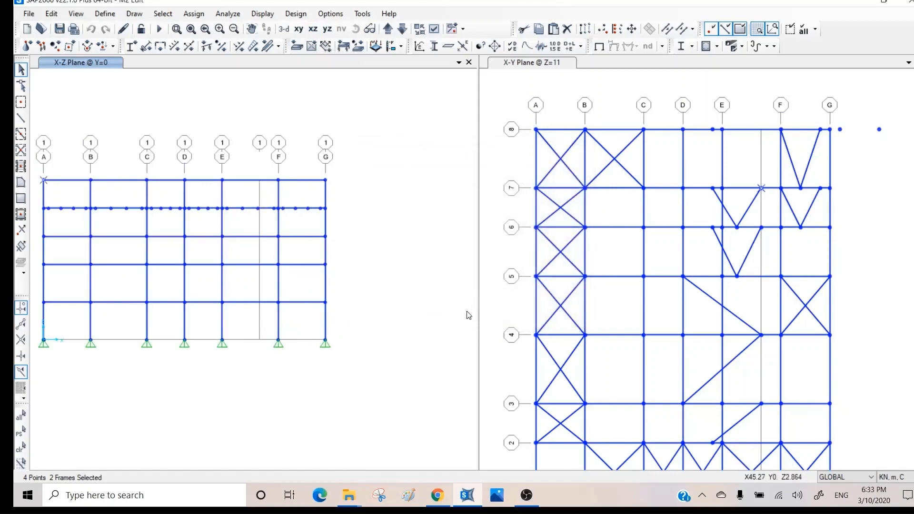
click(51, 14)
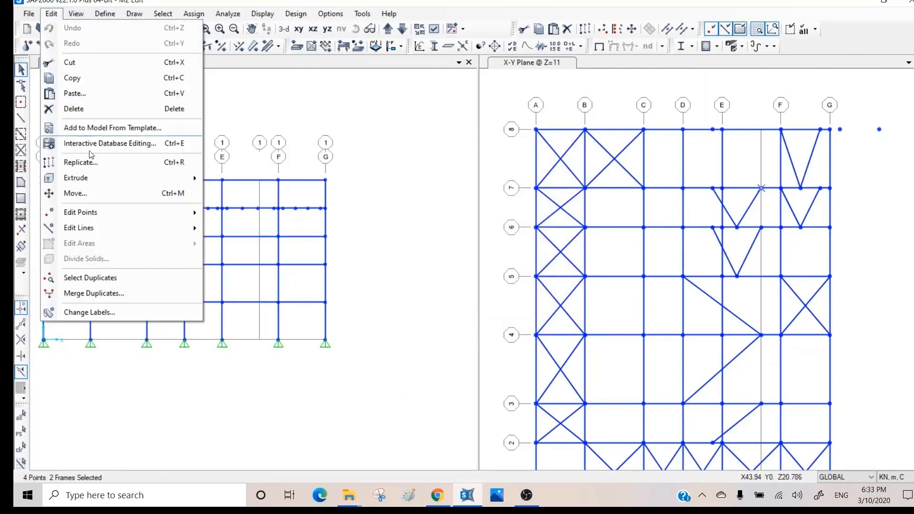
mouse_move(106, 218)
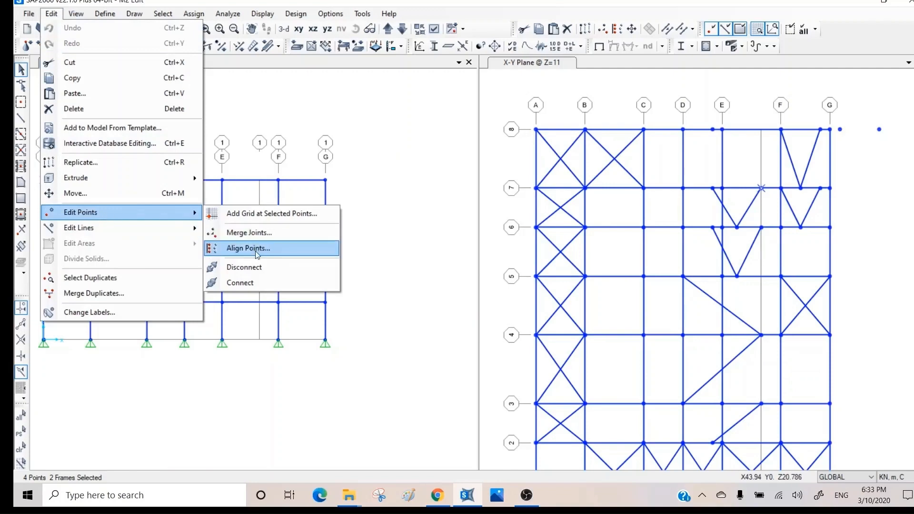
click(297, 108)
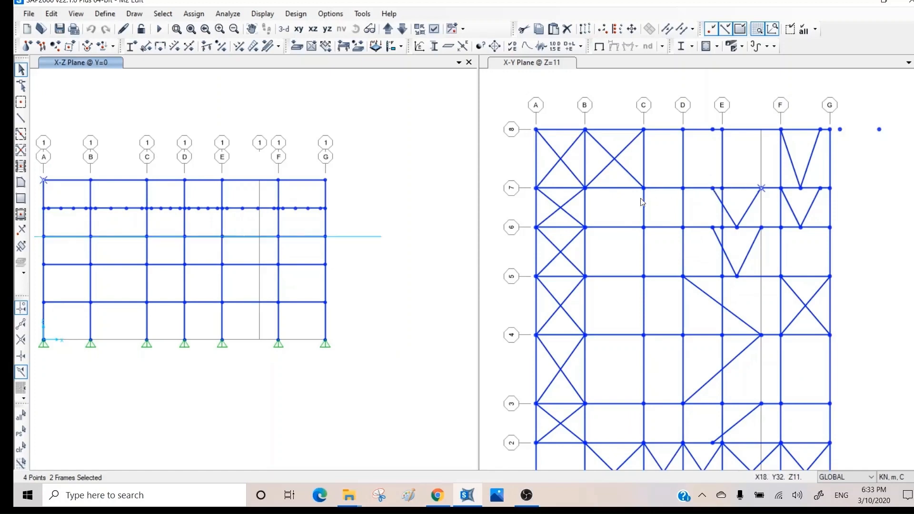
- Reshape the V brace by dragging the grid-7 and grid-8 joints left toward D
click(22, 86)
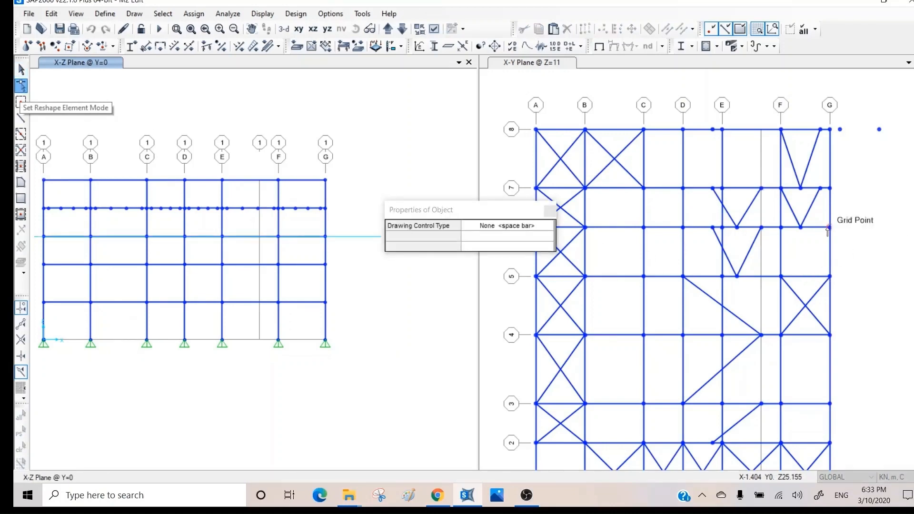
click(712, 190)
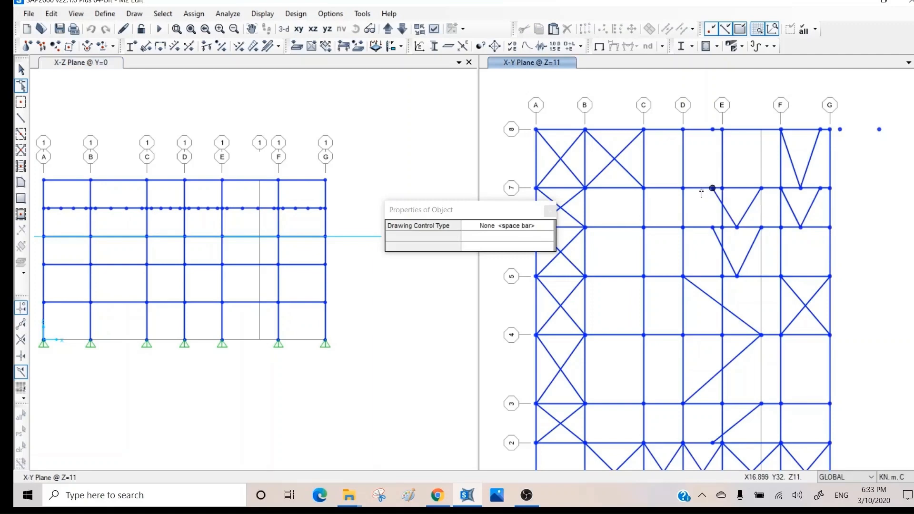
drag(702, 190, 702, 190)
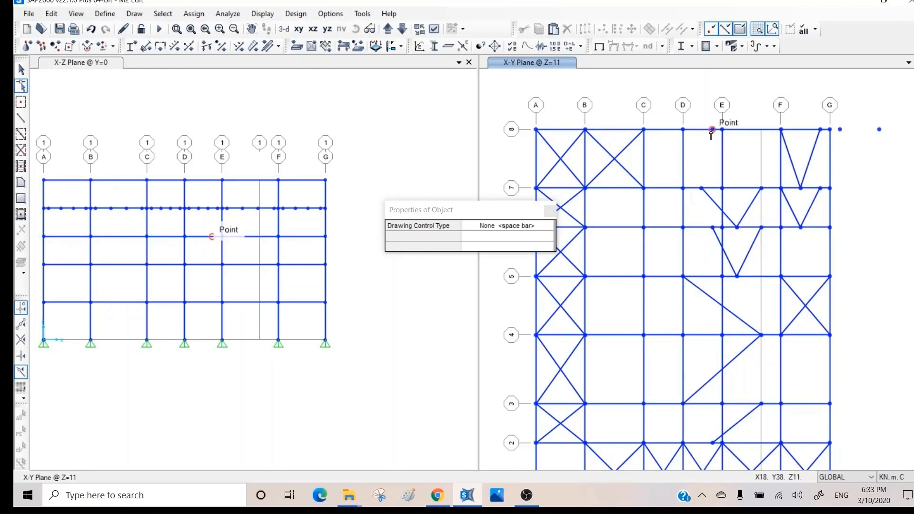
drag(713, 134, 693, 134)
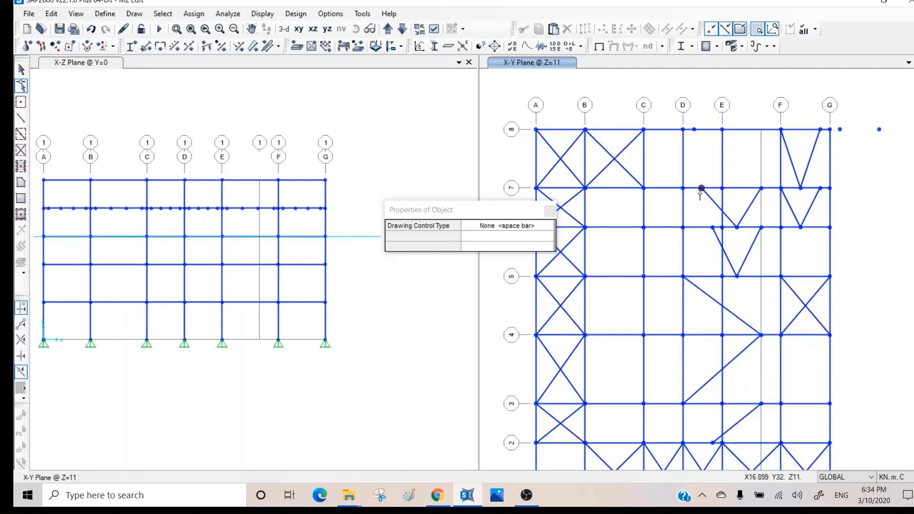
key(Escape)
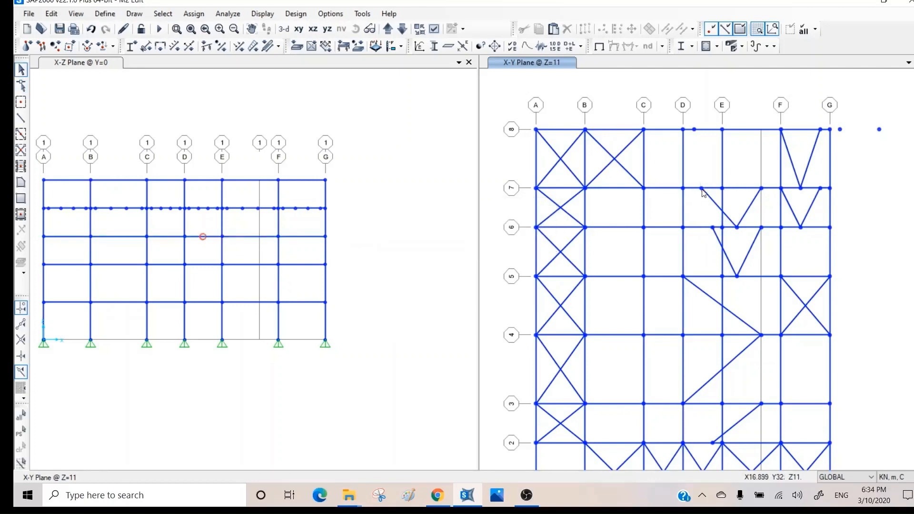
- Select the two shifted joints and align them to an X-ordinate of 18 m
click(701, 188)
click(694, 130)
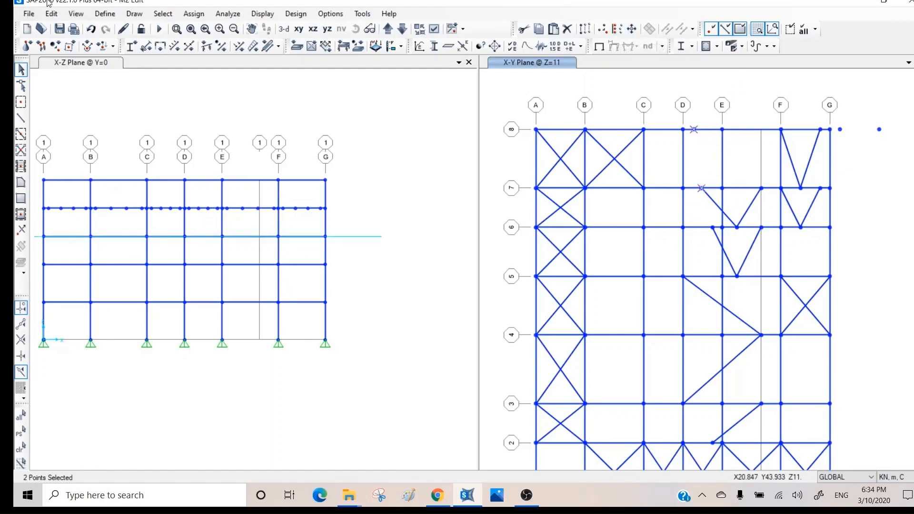
click(59, 15)
mouse_move(68, 215)
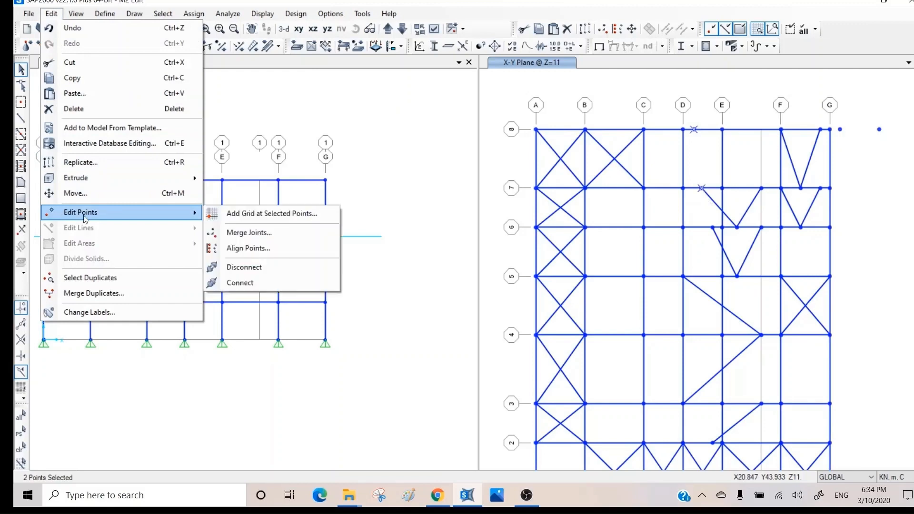
click(255, 248)
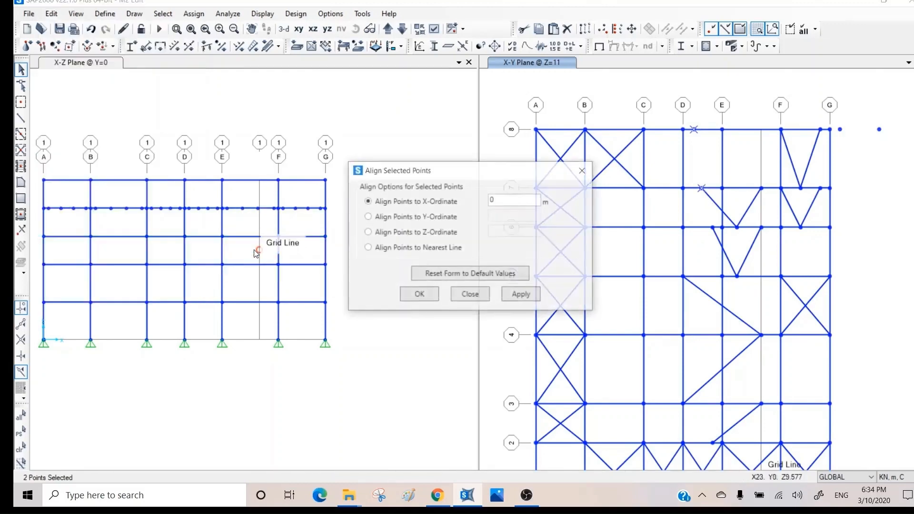
double_click(506, 197)
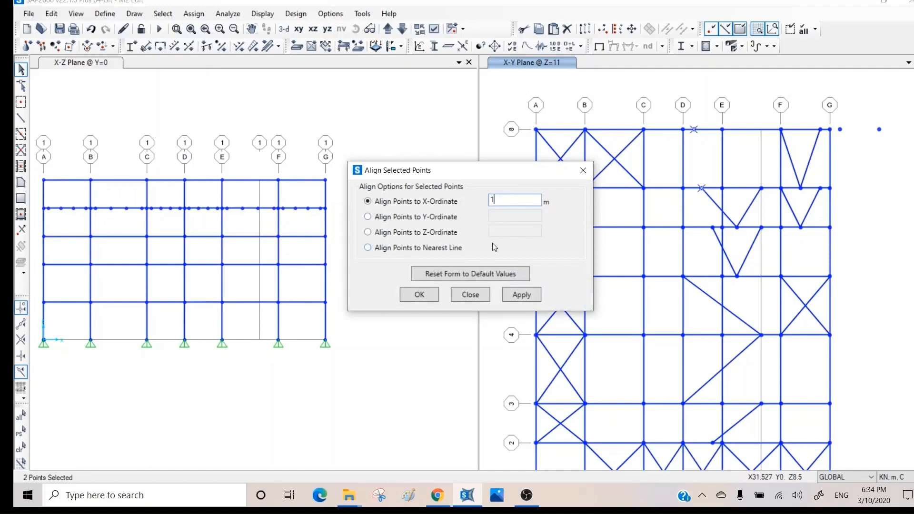
click(524, 292)
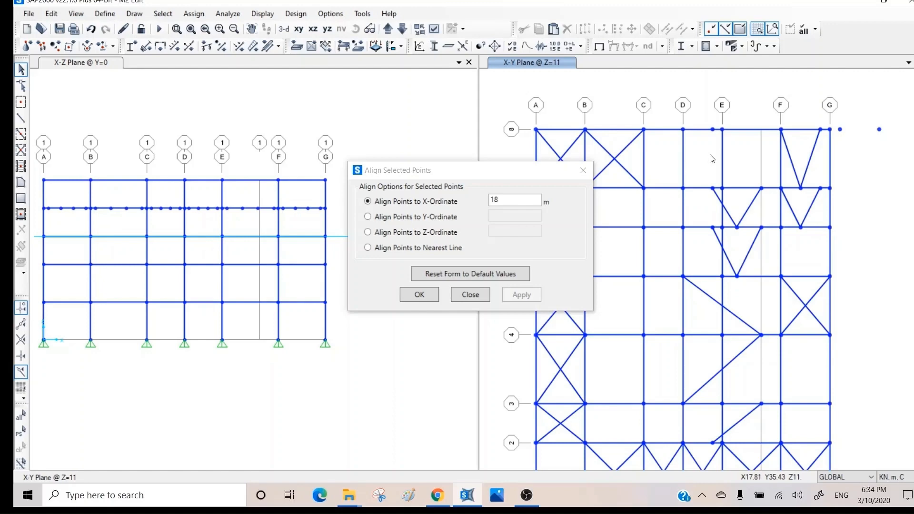
click(471, 294)
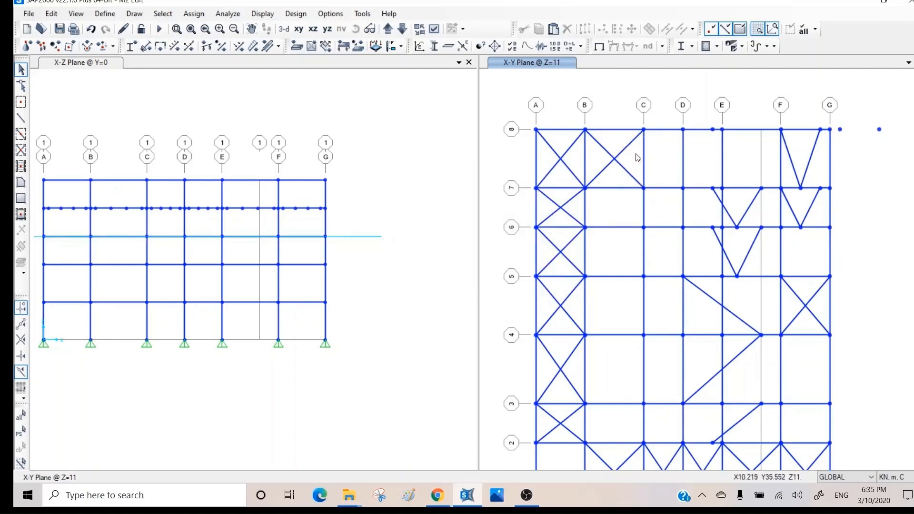
- Draw two frame members from joints C-7 and F-7, then select the grid 5 B–C beam
click(21, 118)
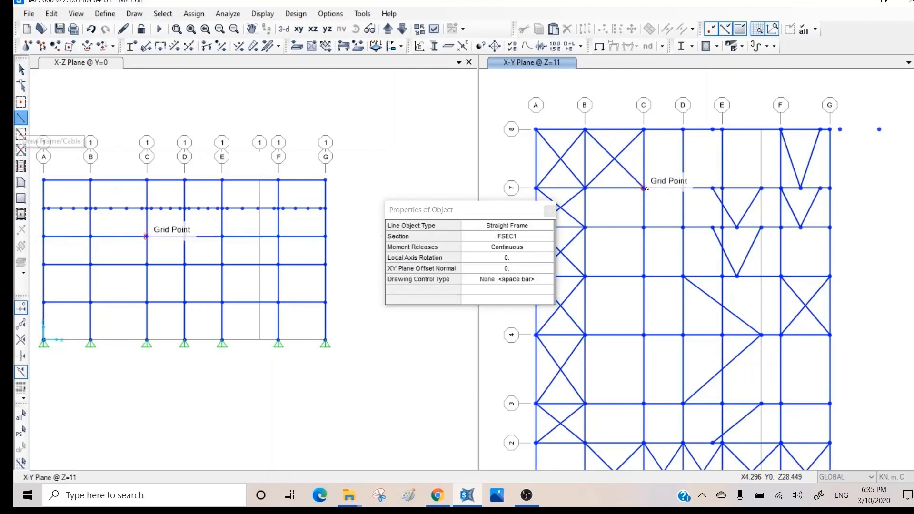
click(668, 92)
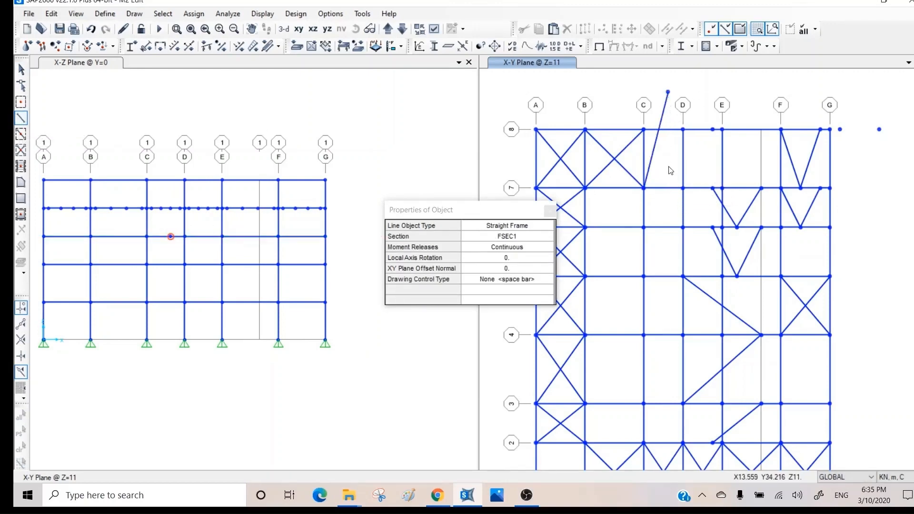
click(22, 119)
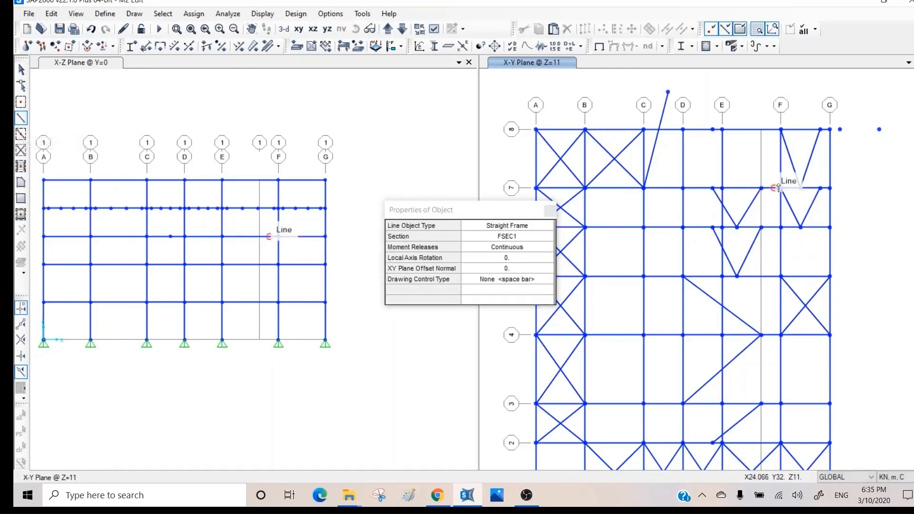
click(747, 141)
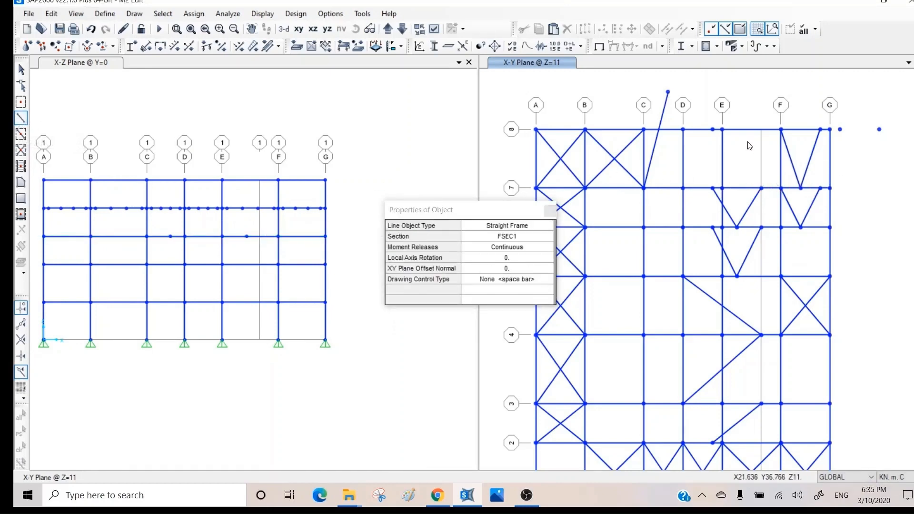
click(548, 212)
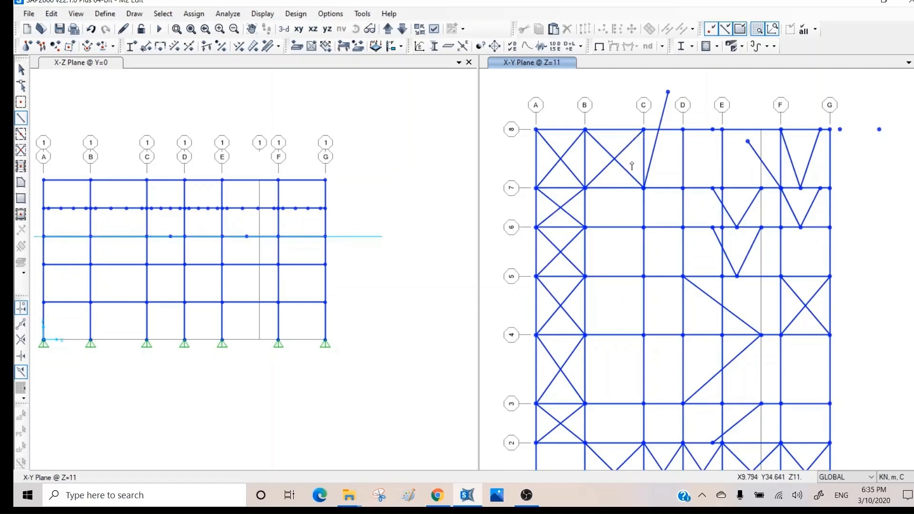
key(Escape)
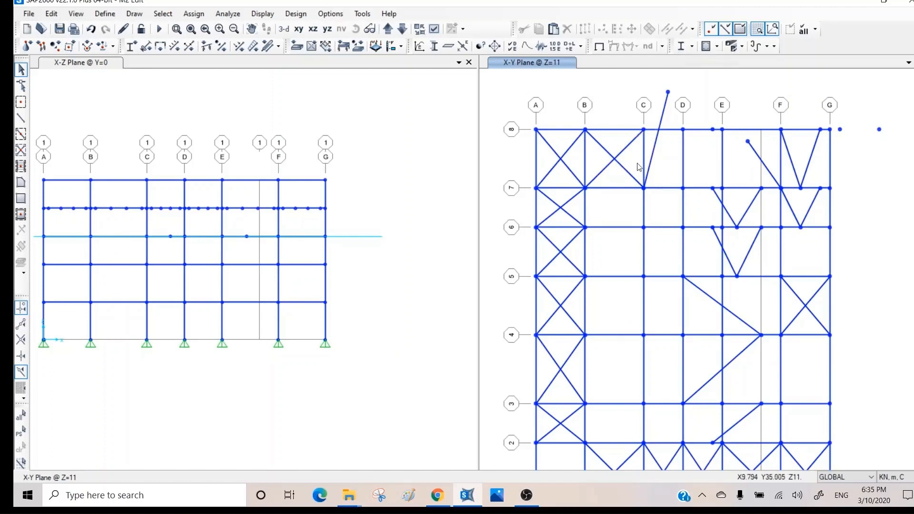
click(627, 278)
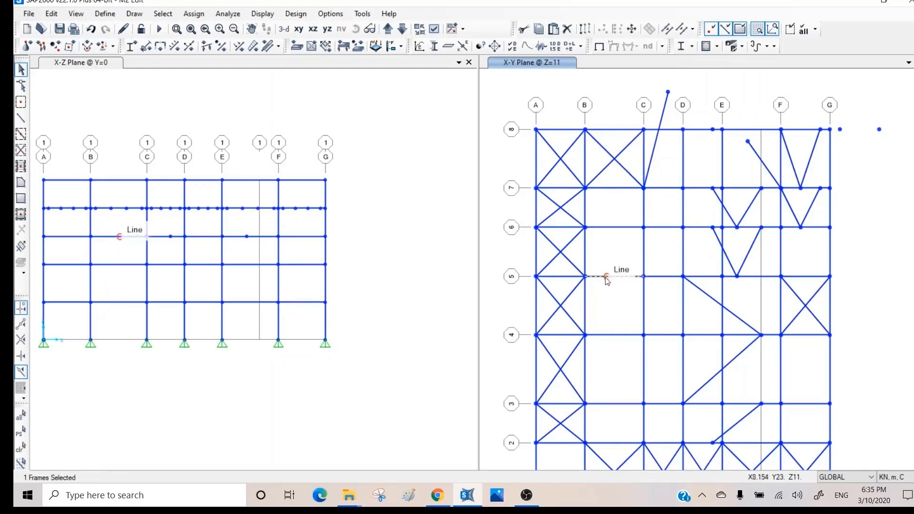
- Divide the grid 5 beam between B and C into 4 equal frames and check the new joints
click(684, 30)
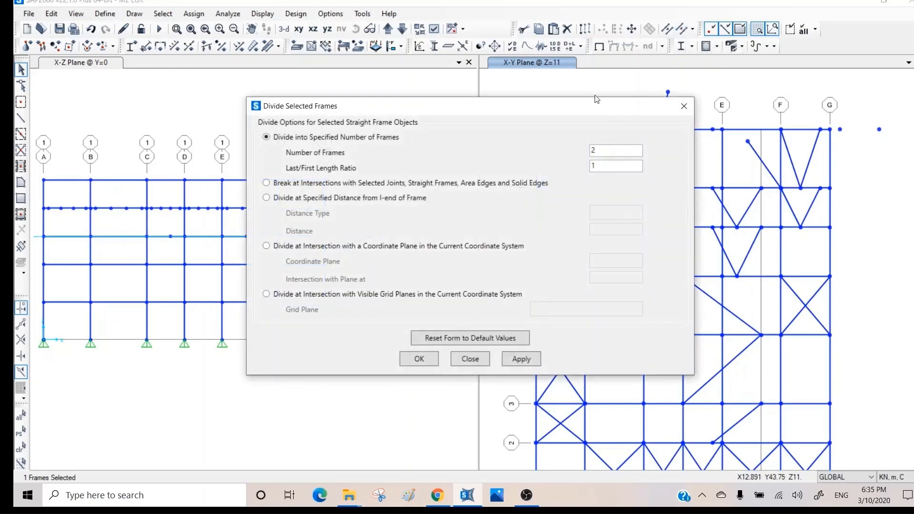
drag(589, 109, 360, 67)
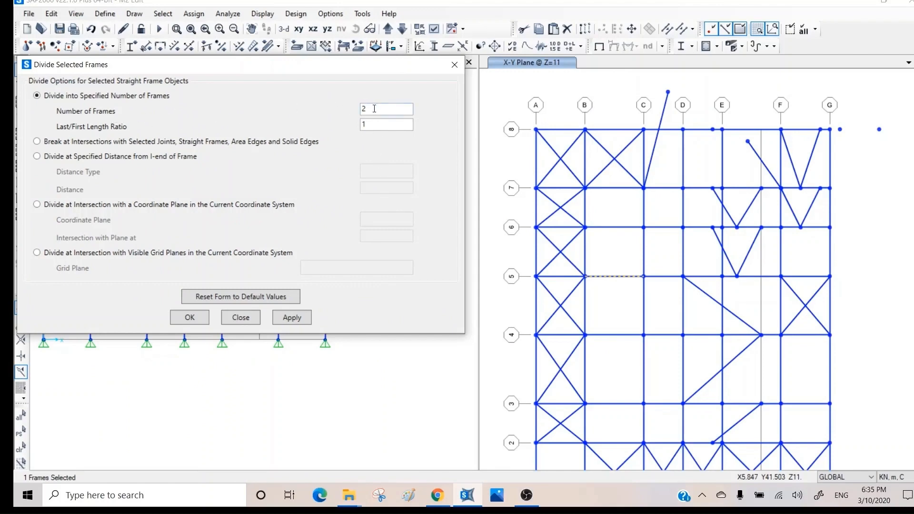
drag(374, 108, 361, 108)
click(293, 319)
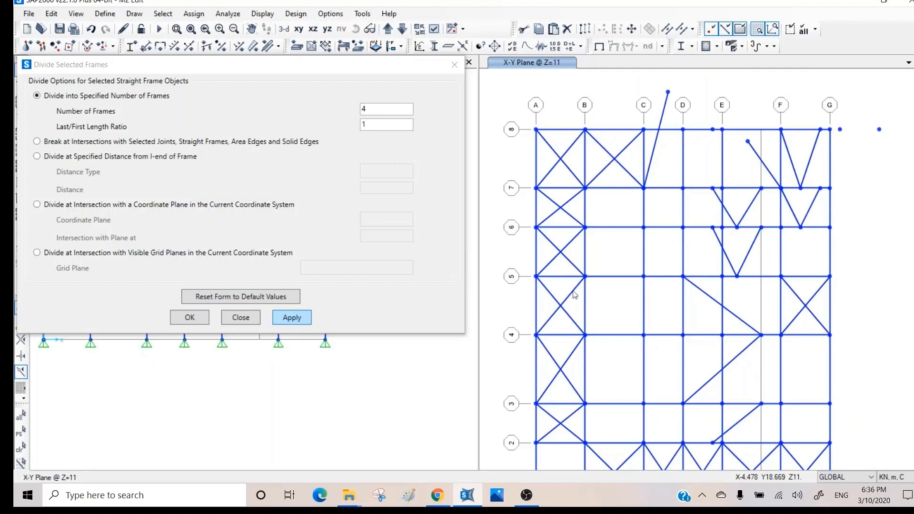
click(599, 276)
click(584, 276)
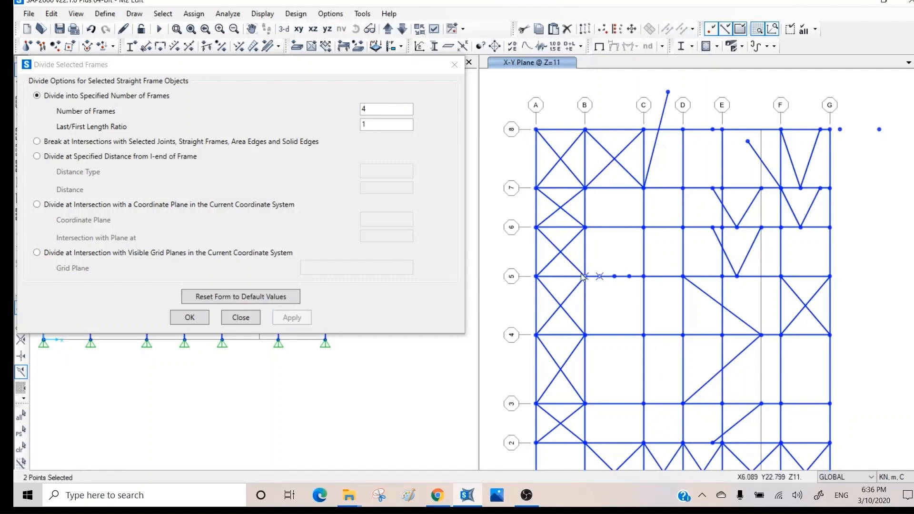
scroll(614, 293, up, 3)
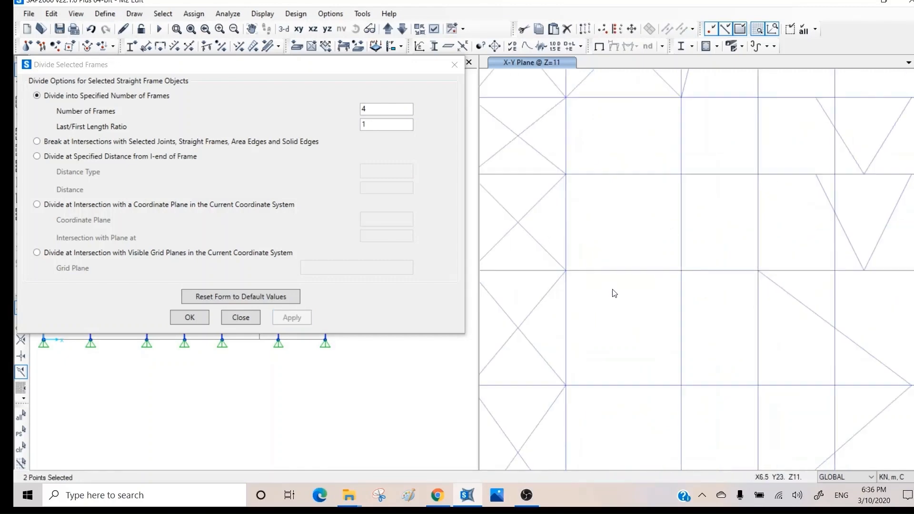
- Zoom in and check the new pieces of the divided grid 5 beam
scroll(614, 293, up, 3)
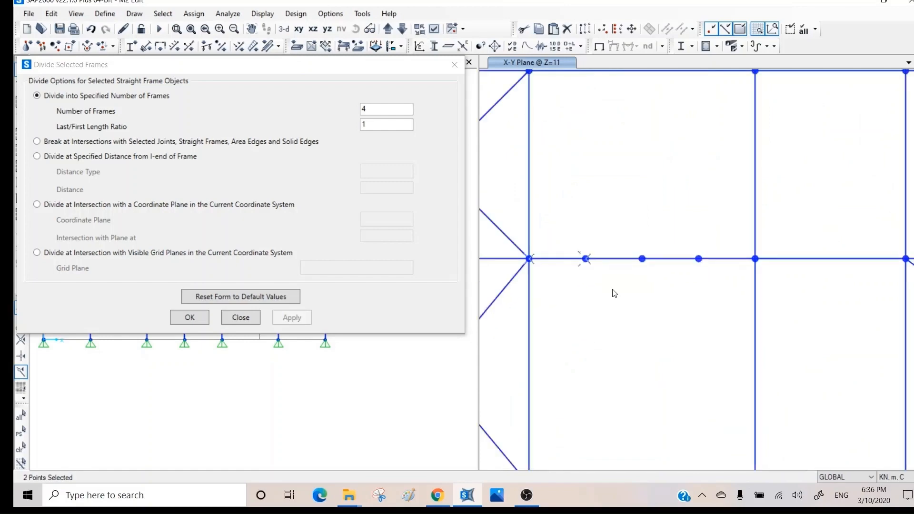
key(Escape)
click(565, 264)
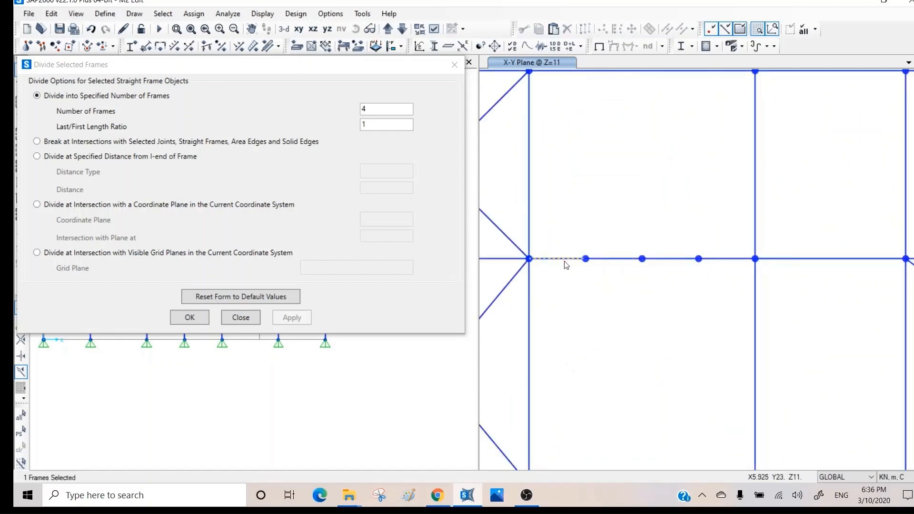
click(565, 265)
click(610, 259)
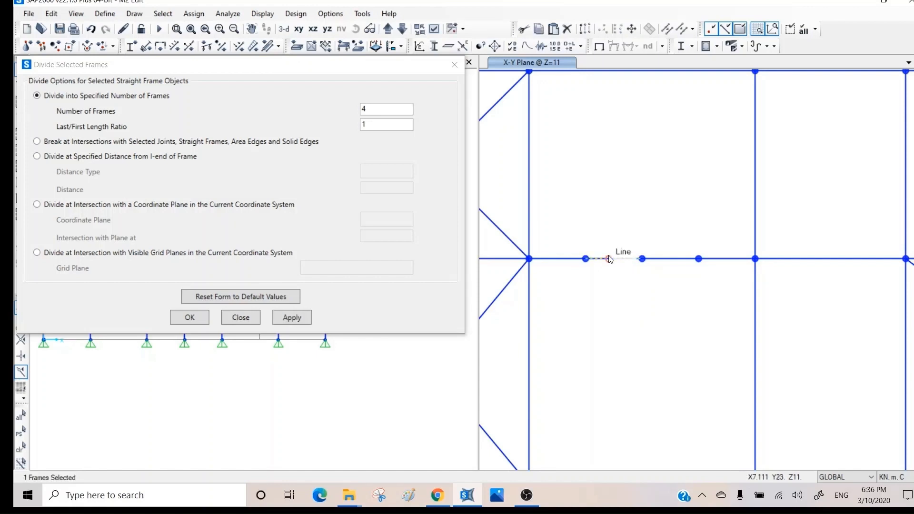
click(610, 259)
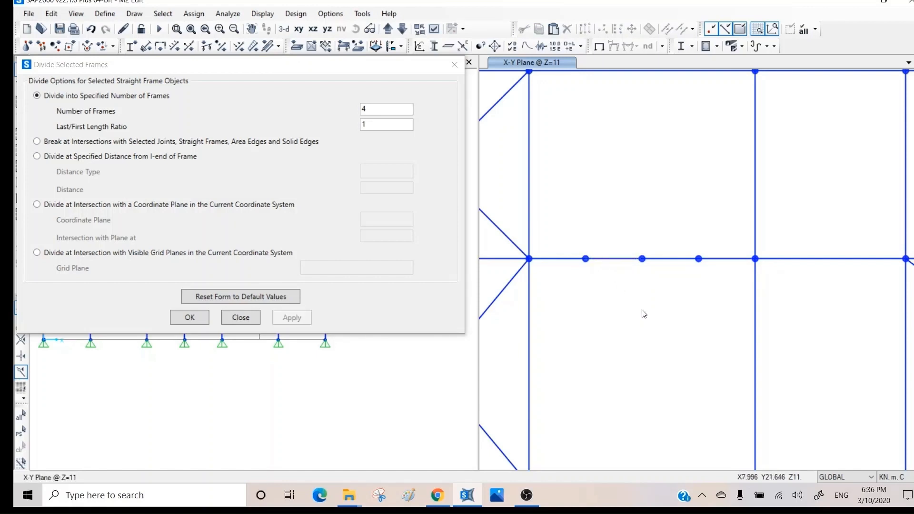
- Divide the upper B–C beam into four frames with a last/first length ratio of 2
middle_drag(644, 314, 647, 392)
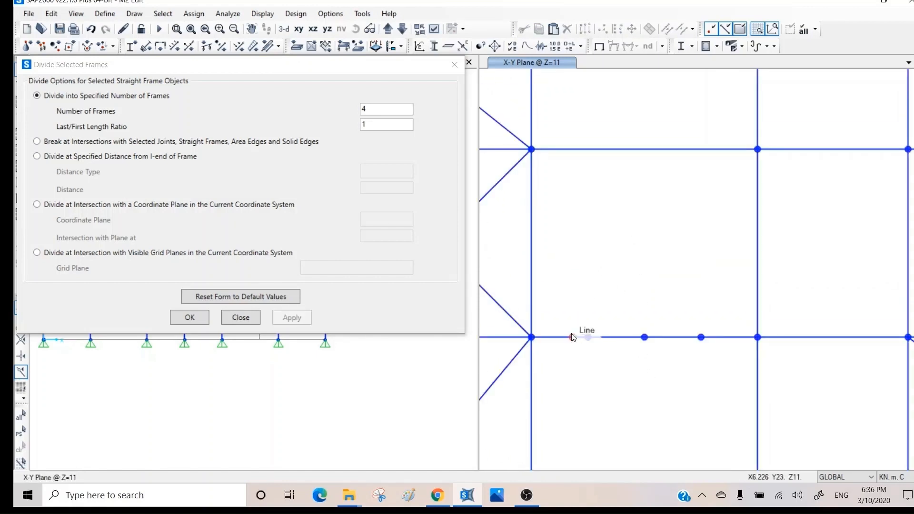
click(632, 149)
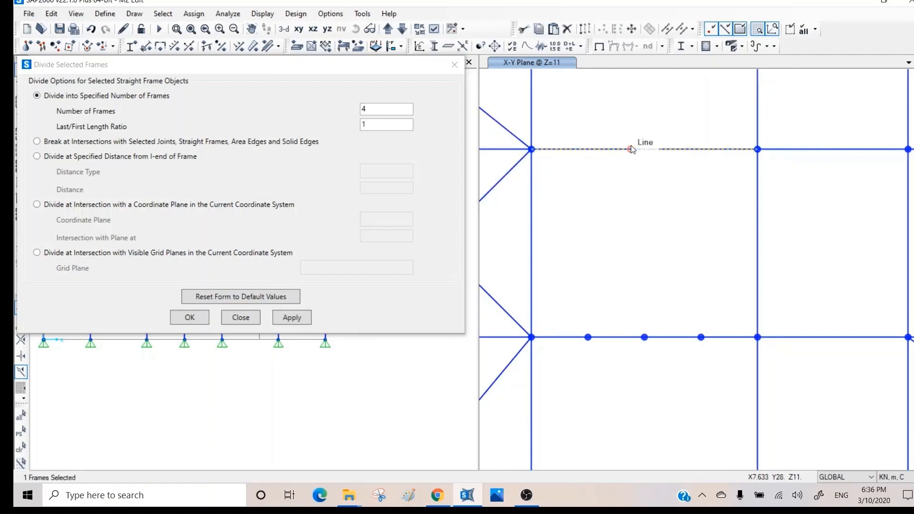
click(374, 123)
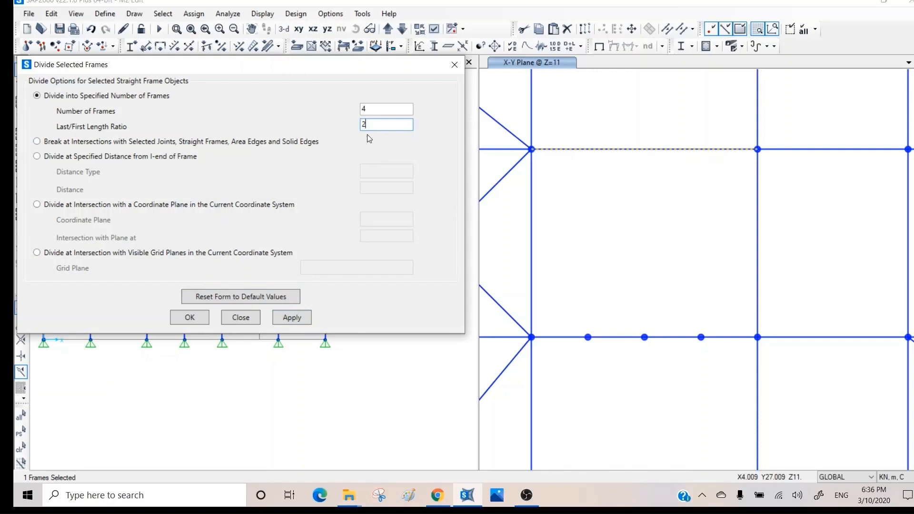
click(293, 317)
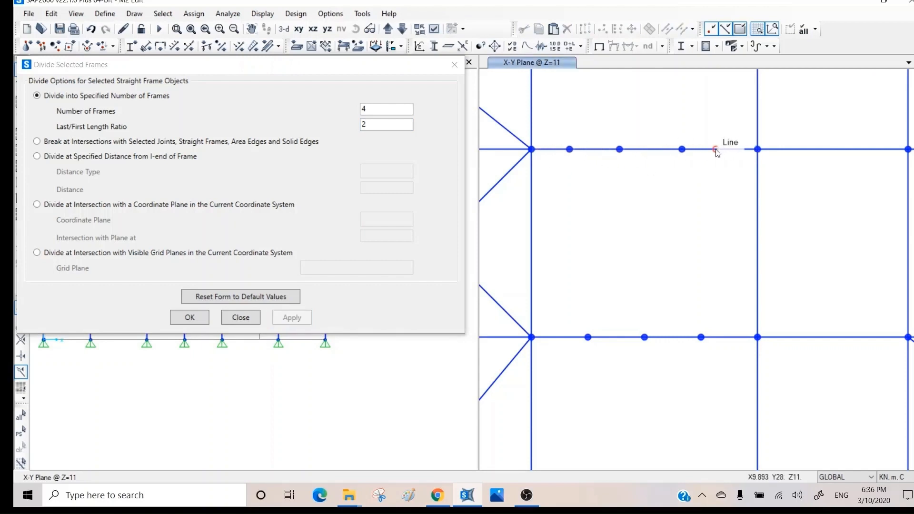
- Check the first piece's length (1.3333 m) and end coordinates, then another piece's details
right_click(553, 149)
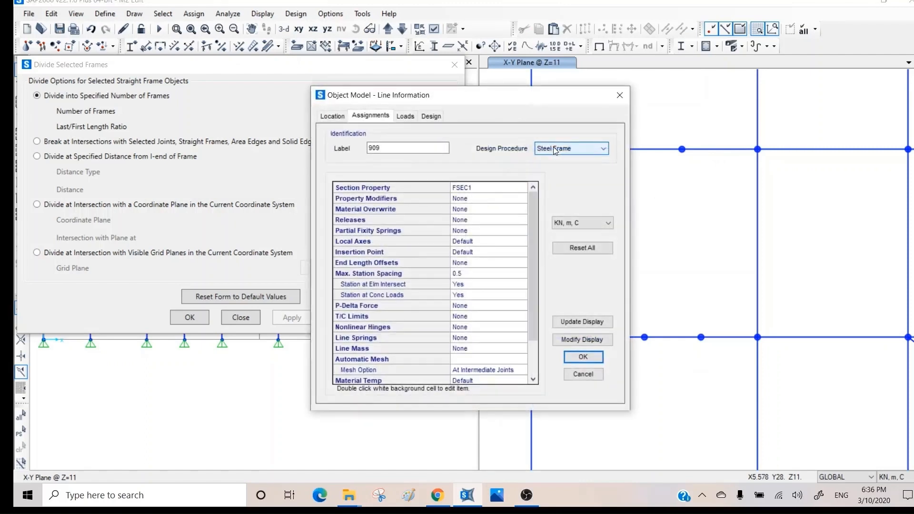
click(332, 117)
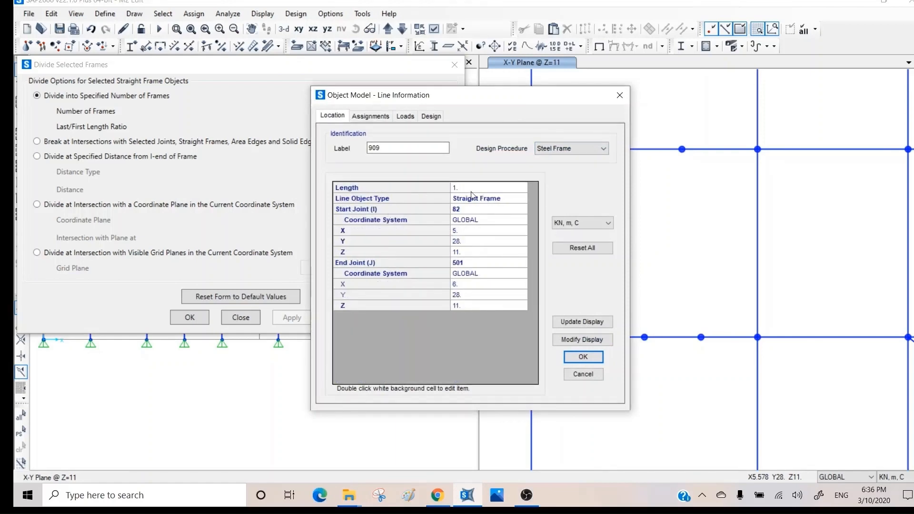
click(620, 95)
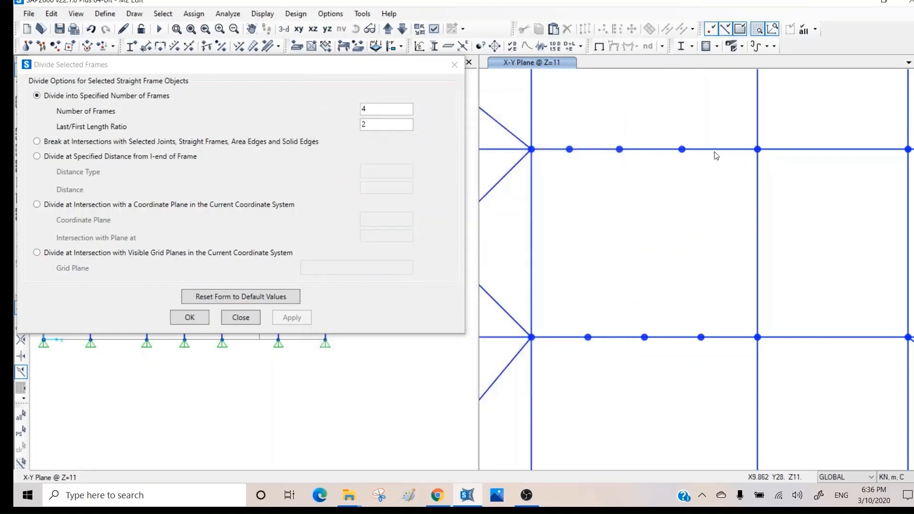
right_click(715, 153)
click(333, 117)
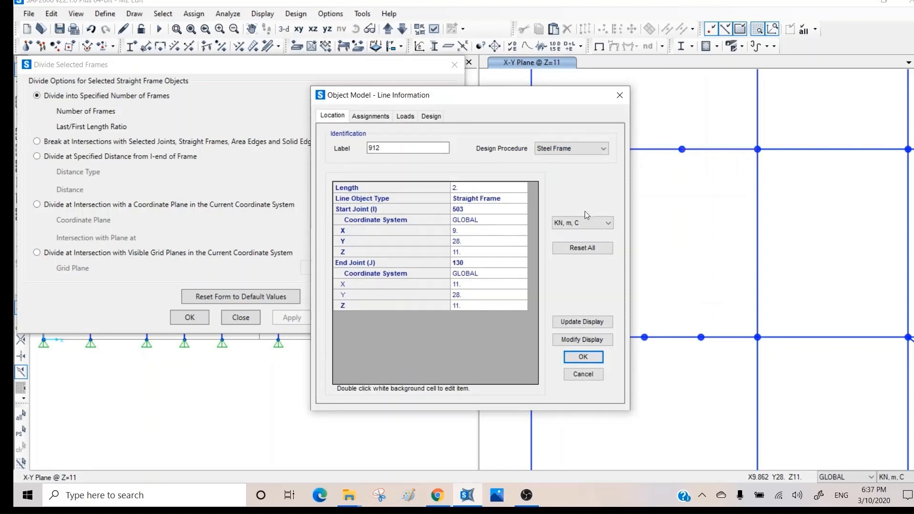
click(582, 375)
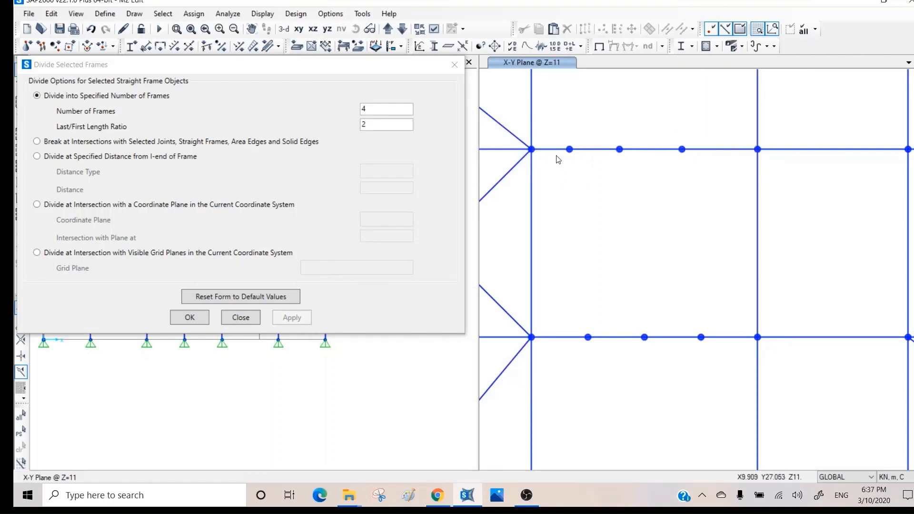
- Check the second piece (1.6667 m) and the third piece's length and joint coordinates
right_click(593, 149)
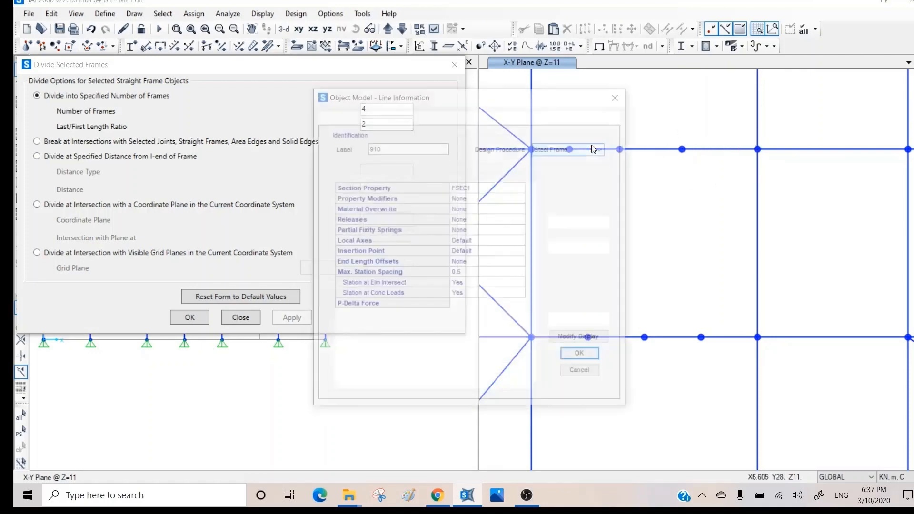
click(332, 115)
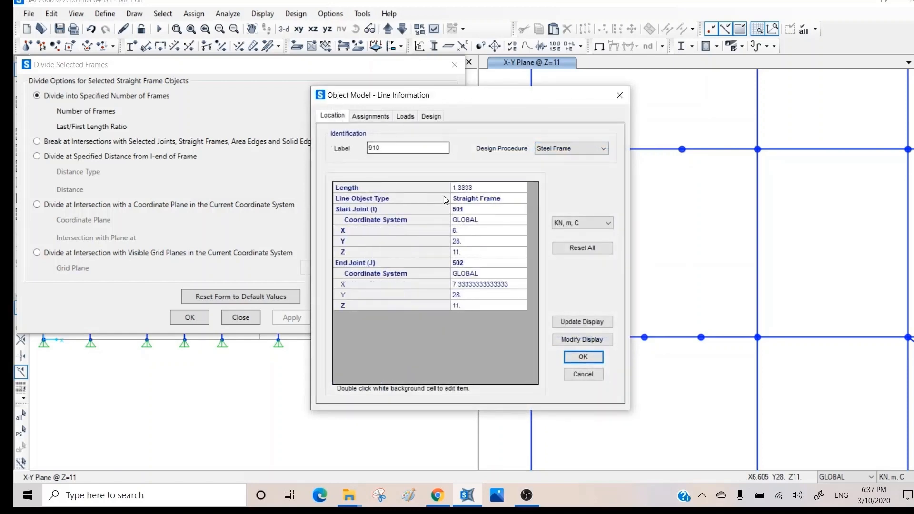
click(582, 374)
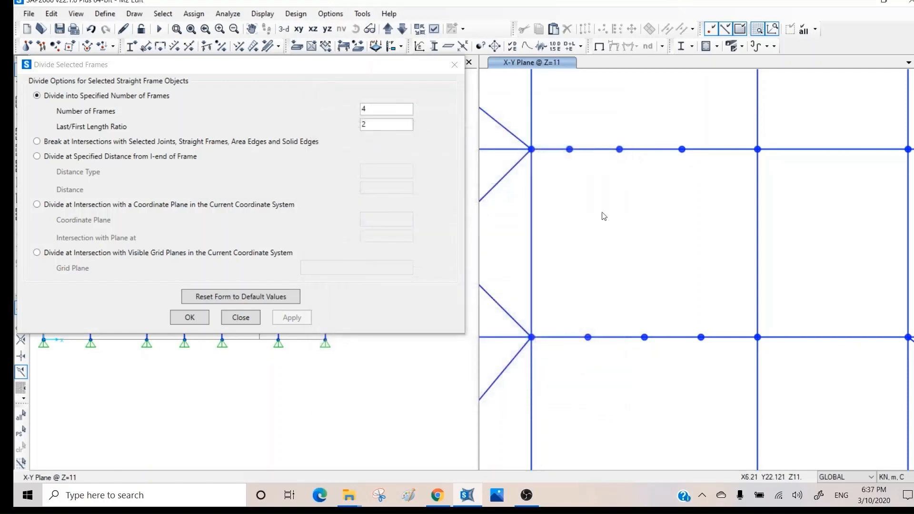
right_click(642, 155)
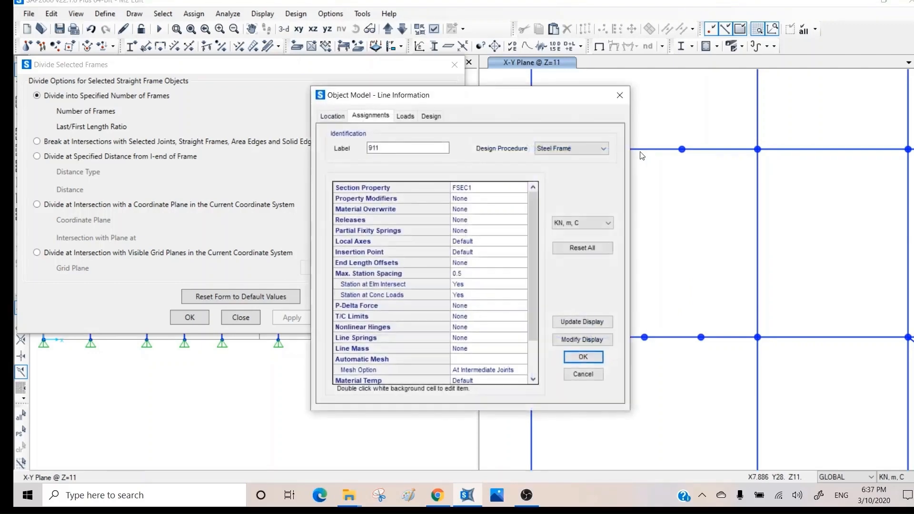
click(332, 116)
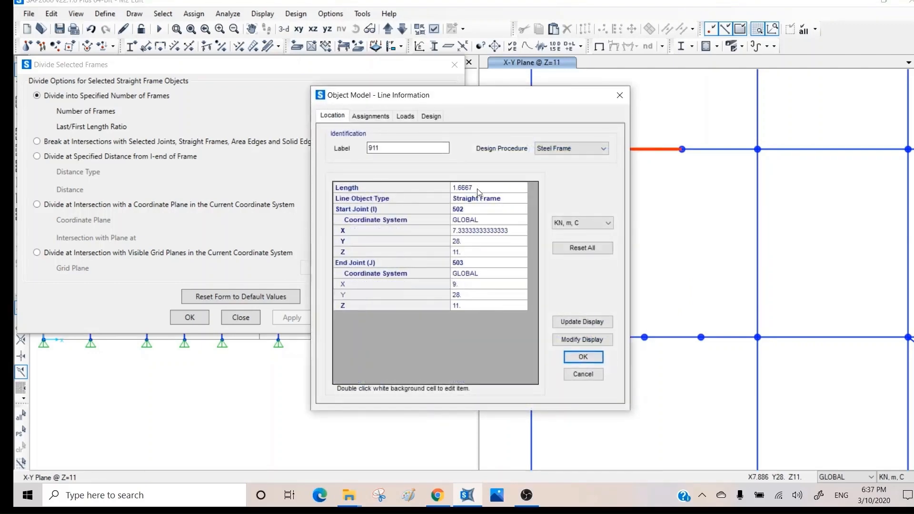
click(583, 375)
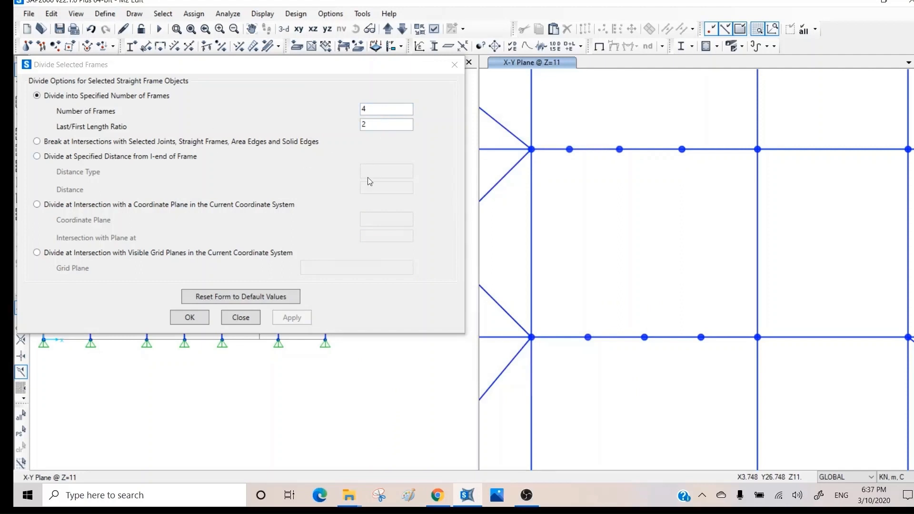
- Select both crossing diagonal braces and break them at their intersection
middle_drag(642, 254, 713, 353)
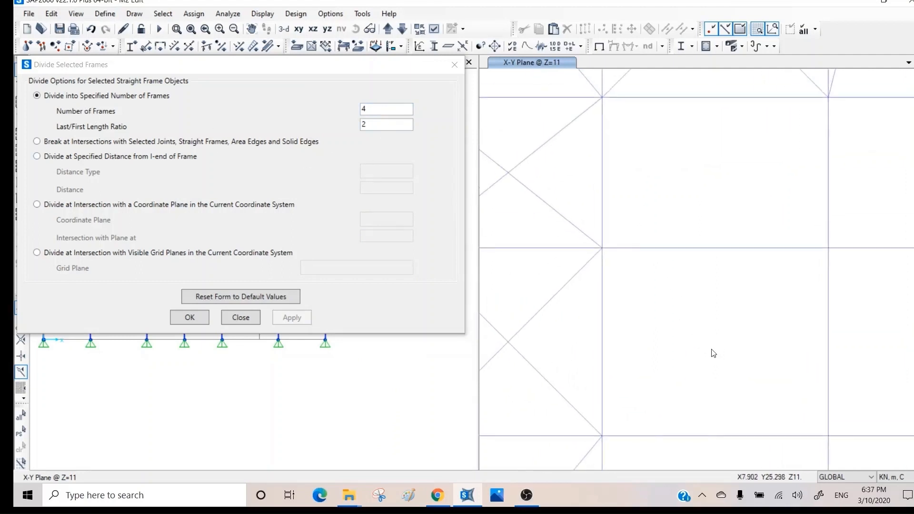
middle_drag(543, 241, 658, 241)
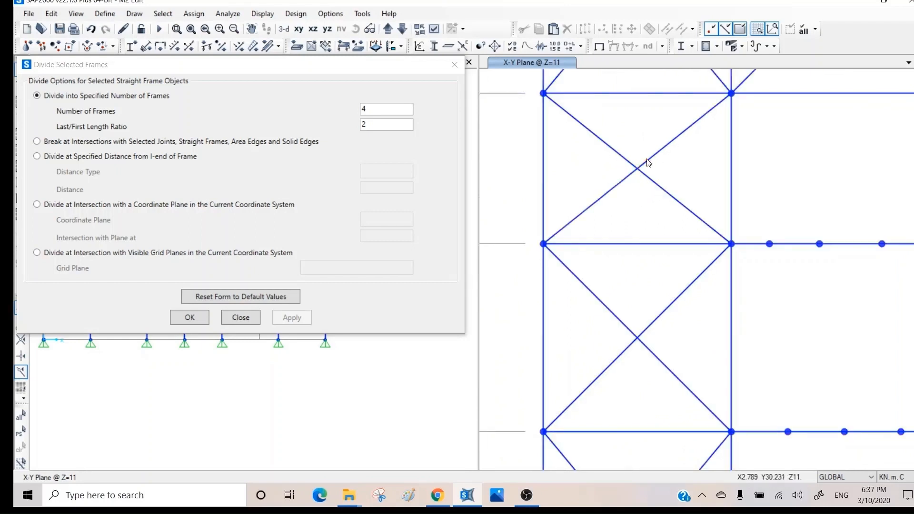
click(648, 161)
click(646, 161)
click(657, 181)
click(656, 182)
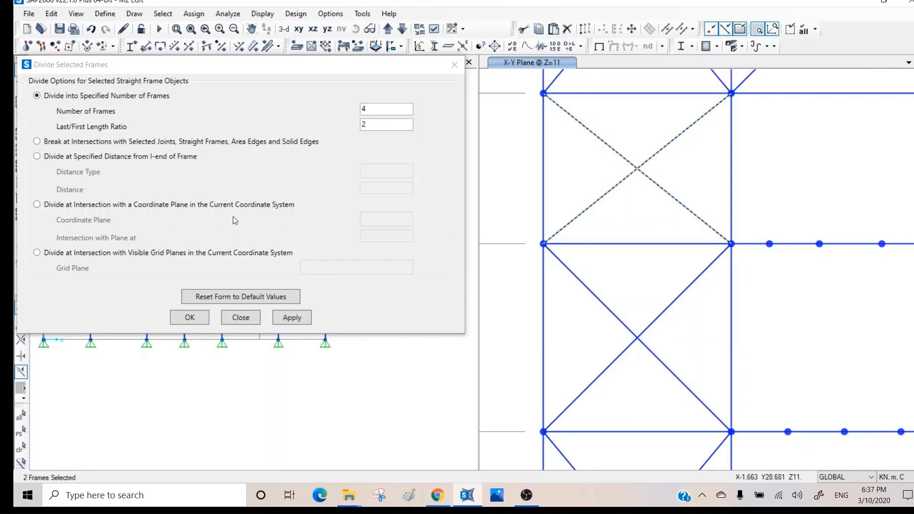
click(69, 142)
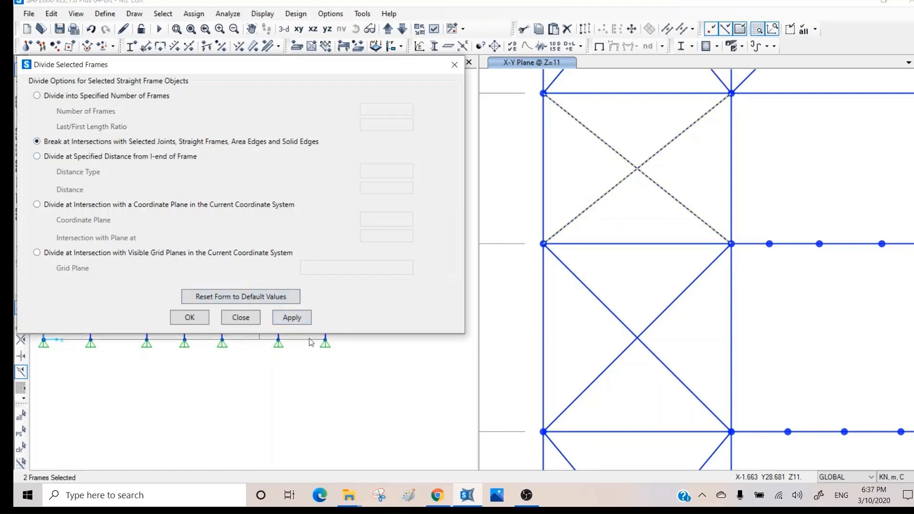
click(293, 319)
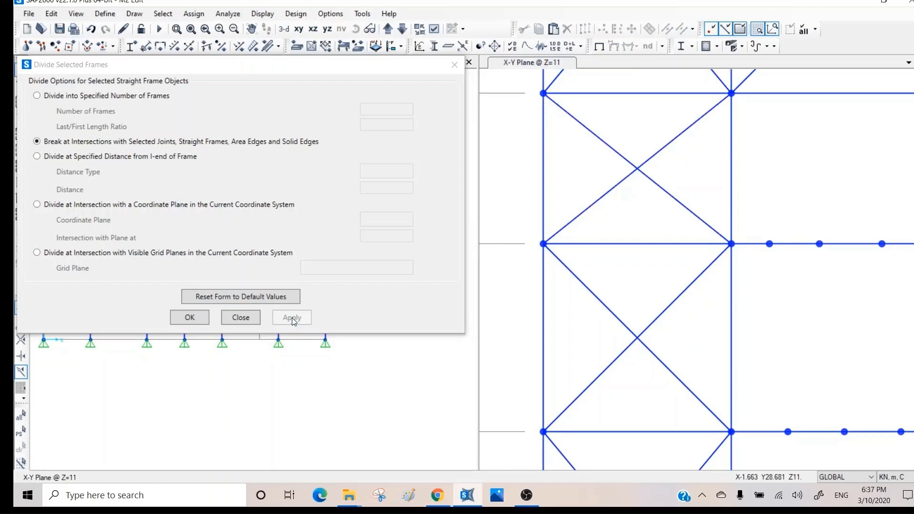
- Confirm each diagonal is now split at the crossing point
click(675, 199)
click(675, 199)
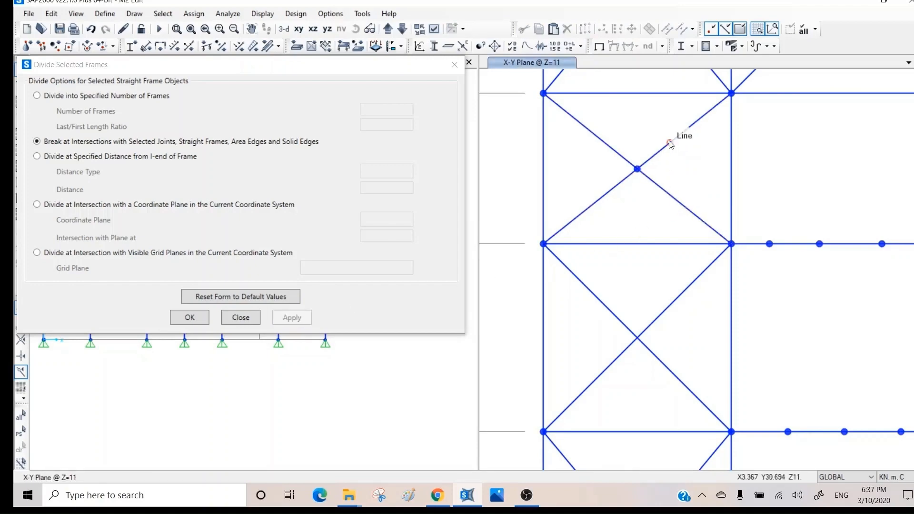
click(670, 143)
click(670, 143)
middle_drag(668, 282, 559, 337)
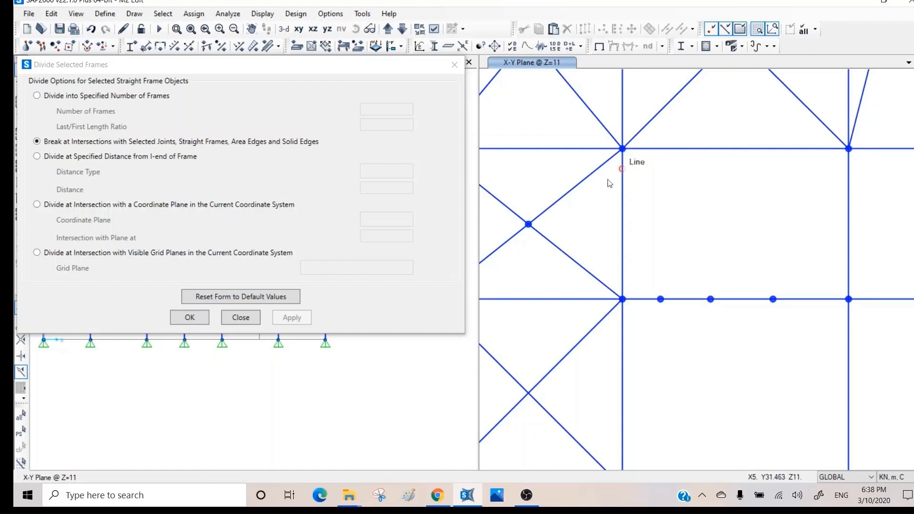
- Select the top beam and set the division to 1 m absolute from its I-end
click(683, 149)
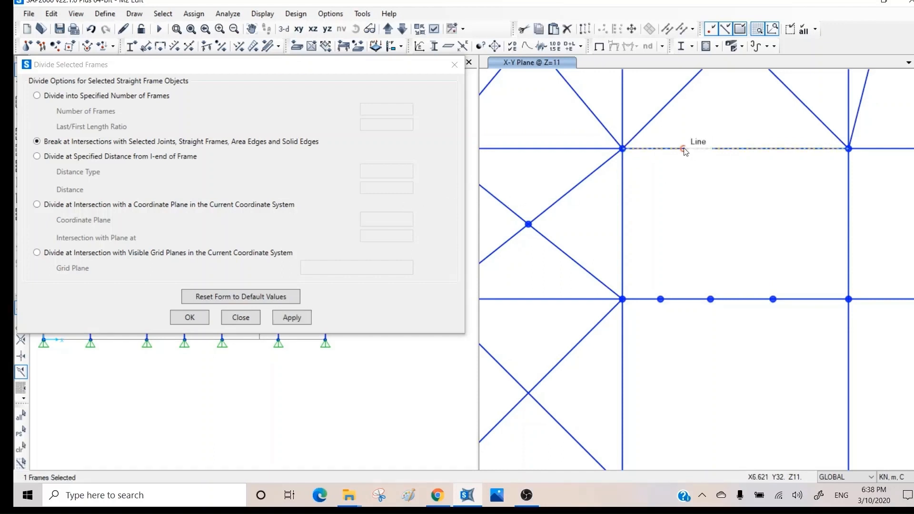
click(61, 157)
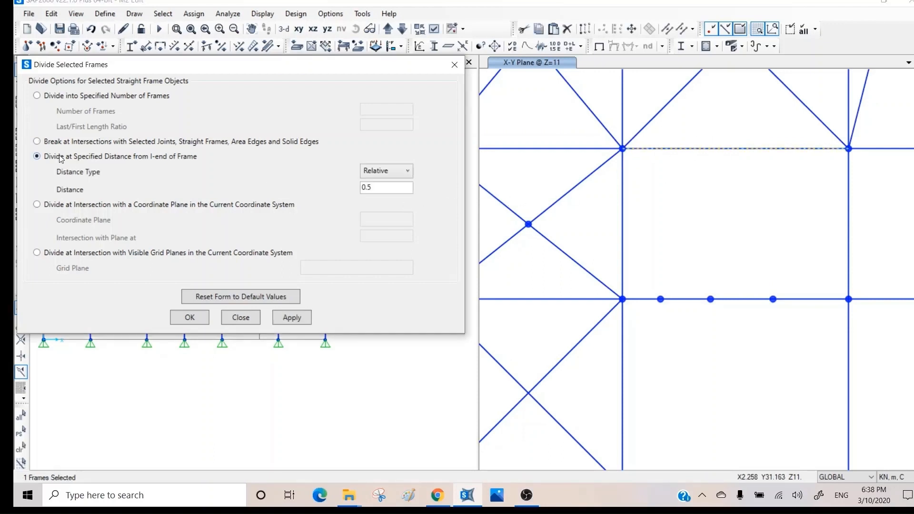
click(390, 172)
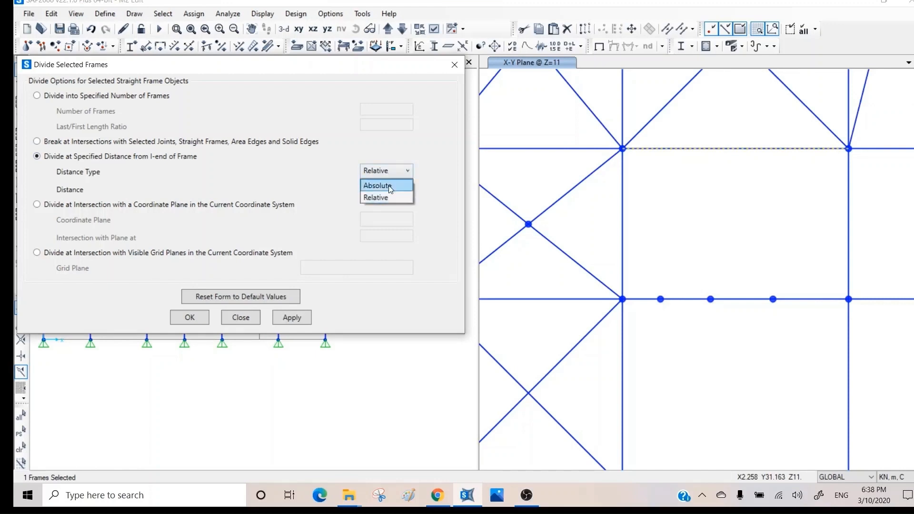
click(389, 185)
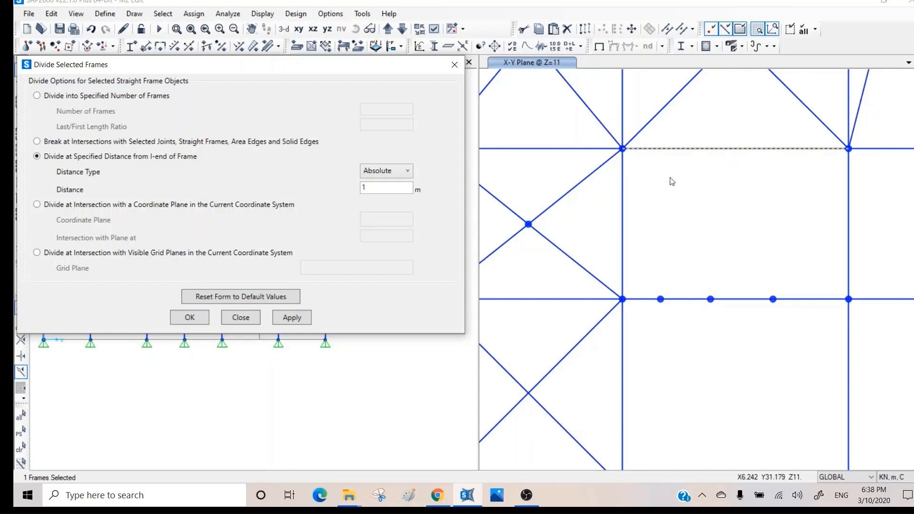
click(433, 29)
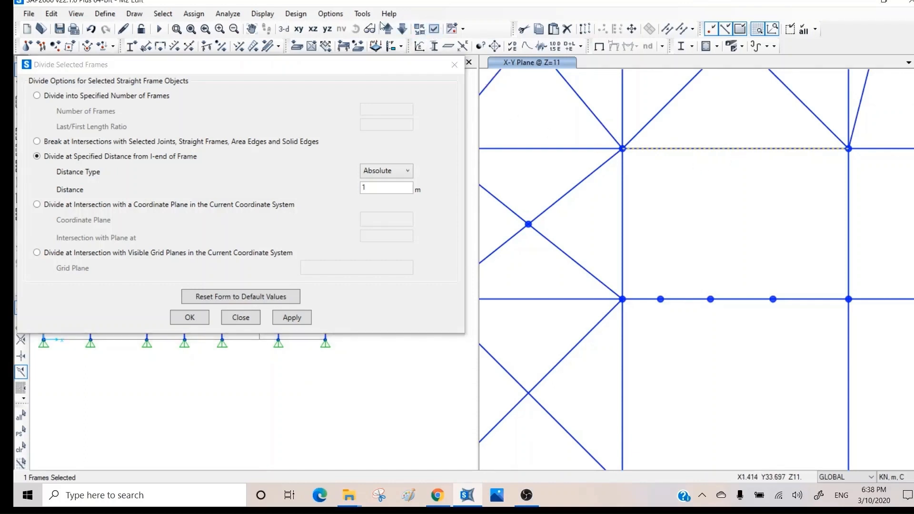
click(433, 30)
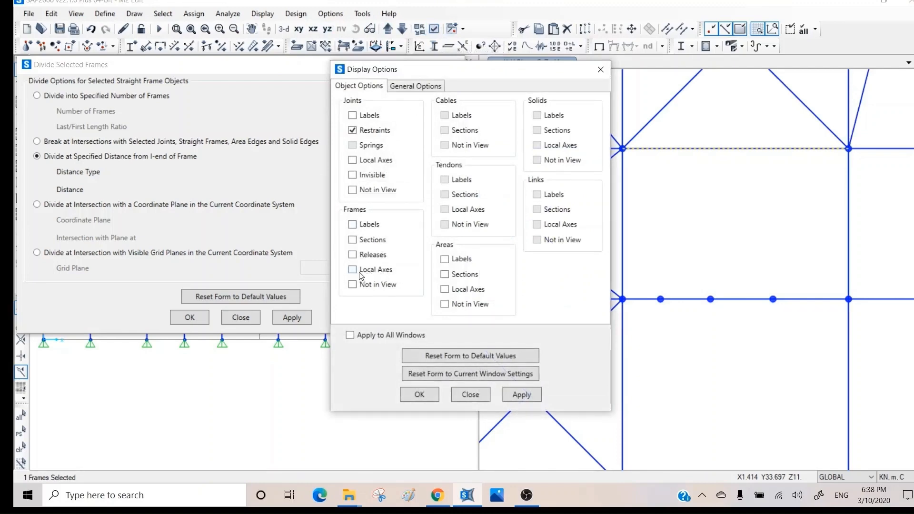
- Turn on frame local axes display in the Z=11 plan view
click(521, 395)
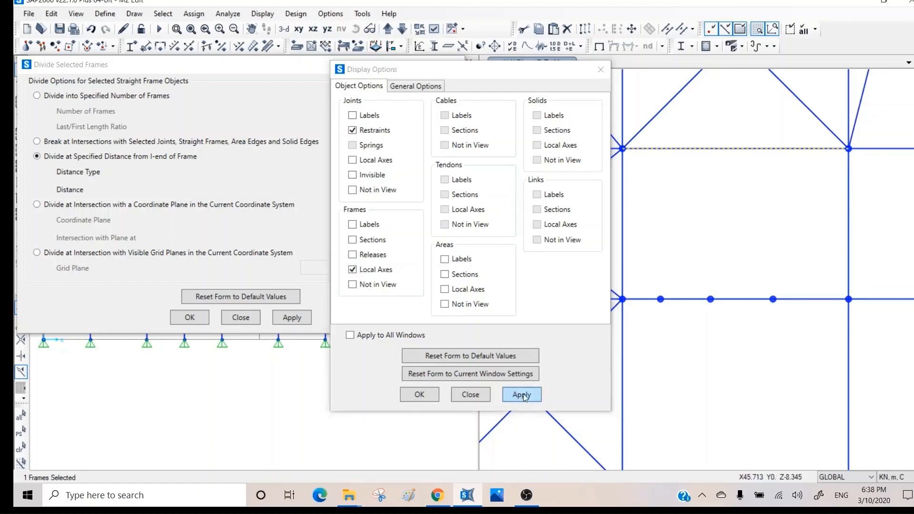
drag(452, 69, 249, 89)
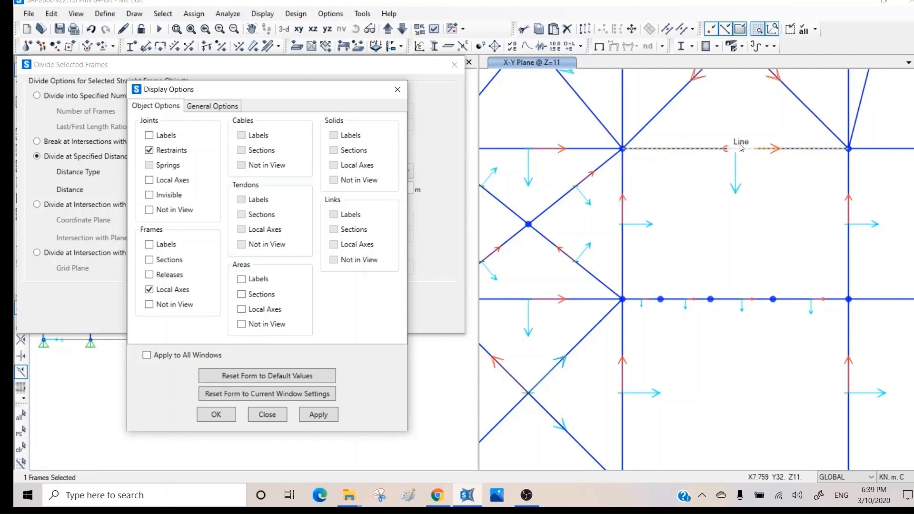
click(398, 89)
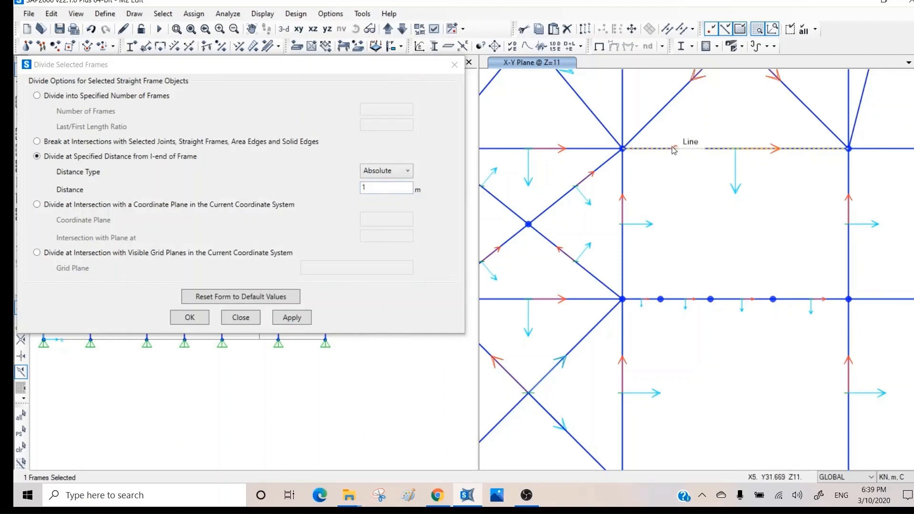
- Divide the top beam 1 m from its start and split the vertical member 3 m from its I-end
click(300, 319)
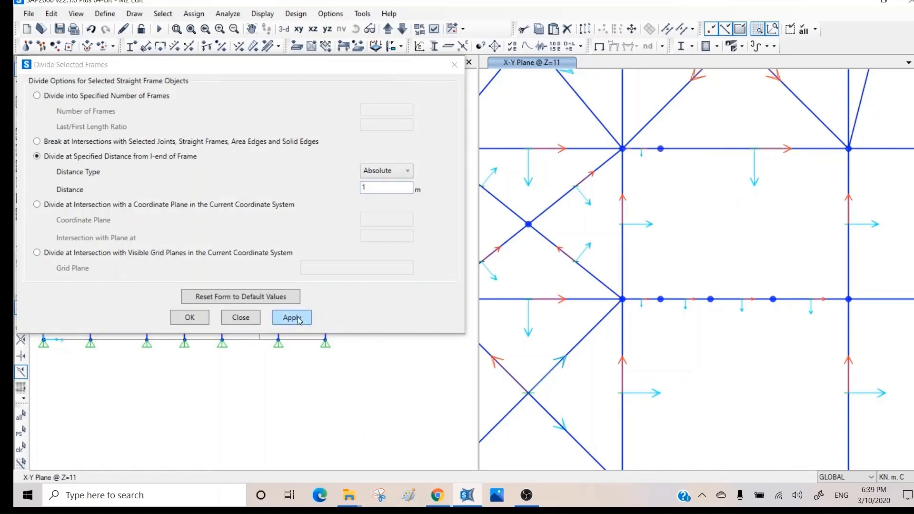
click(623, 183)
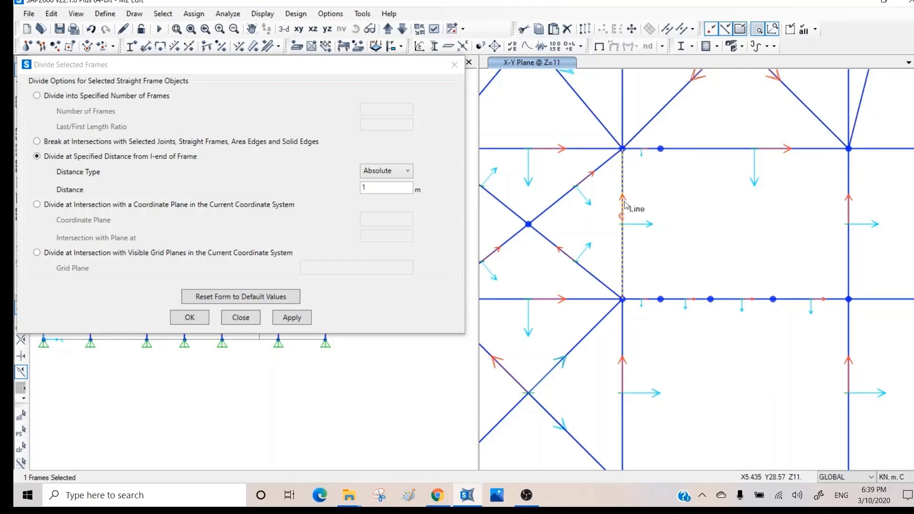
drag(385, 186, 353, 192)
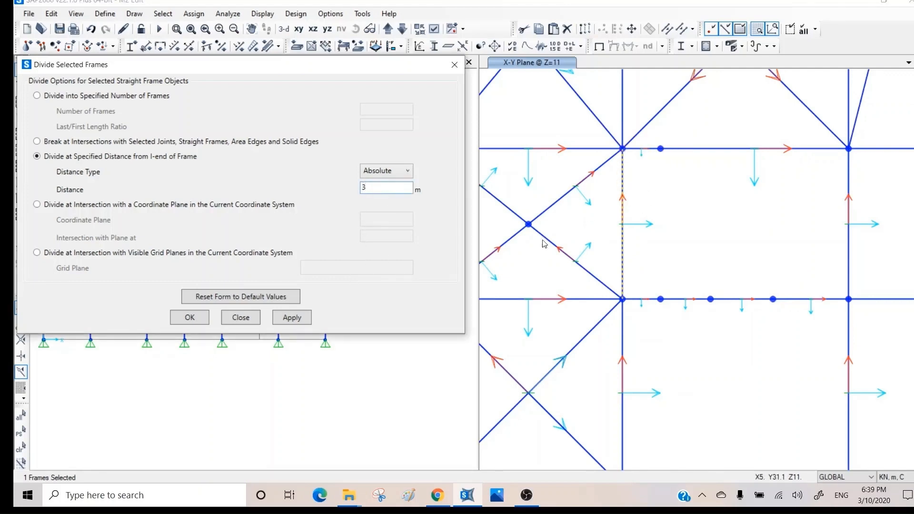
click(292, 318)
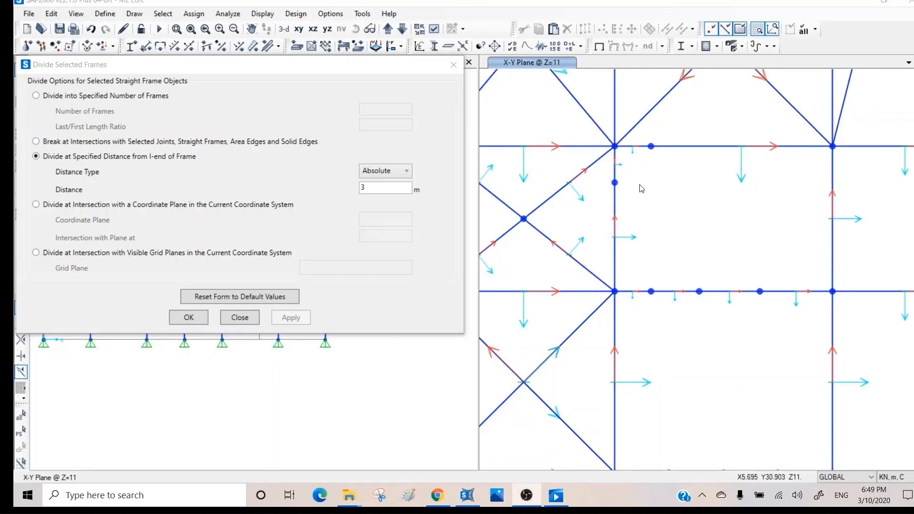
- Split the lower vertical member at a relative distance of 0.2 from its I-end
click(408, 173)
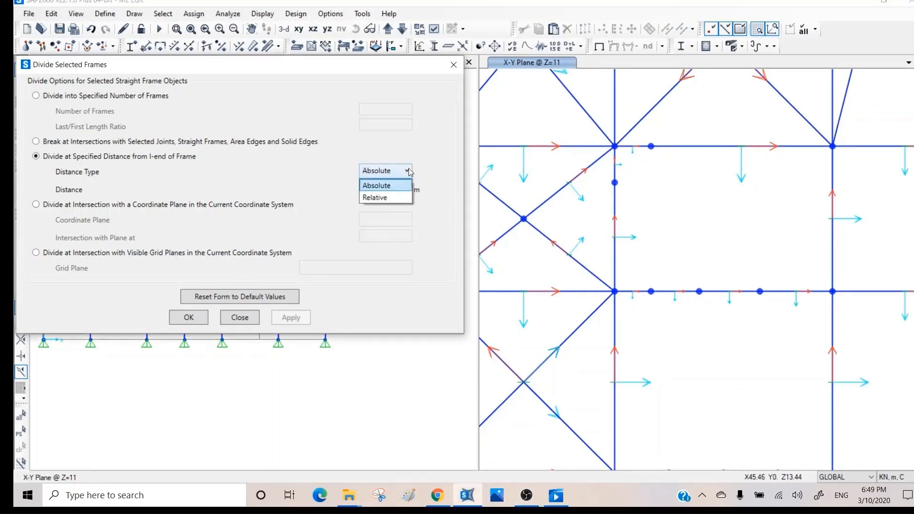
click(388, 198)
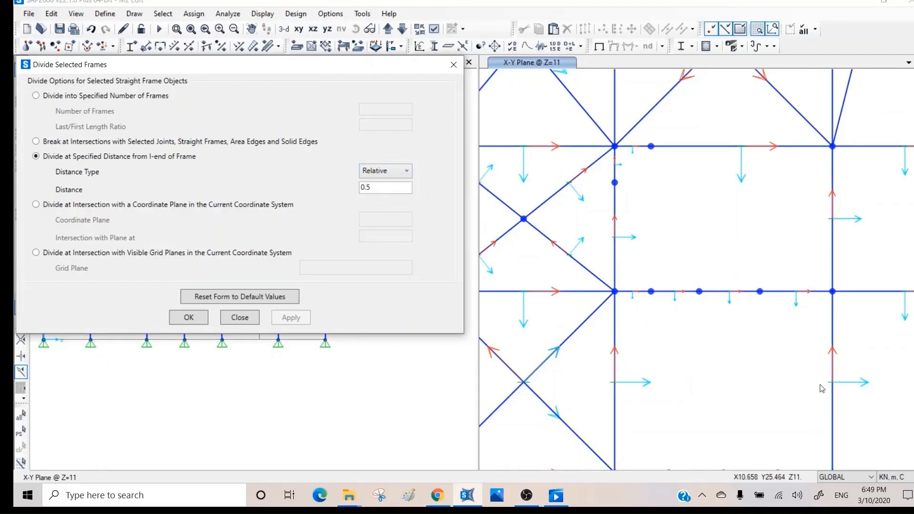
click(614, 396)
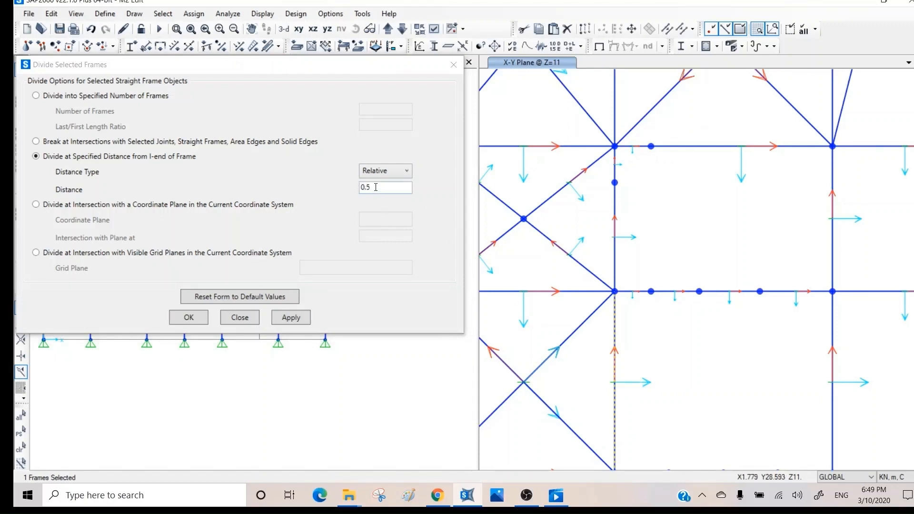
click(387, 173)
click(383, 195)
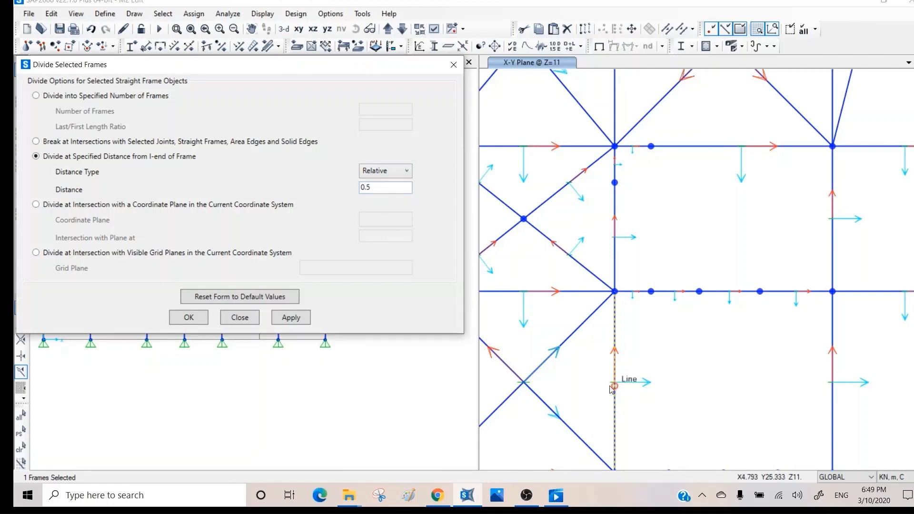
drag(381, 188, 323, 182)
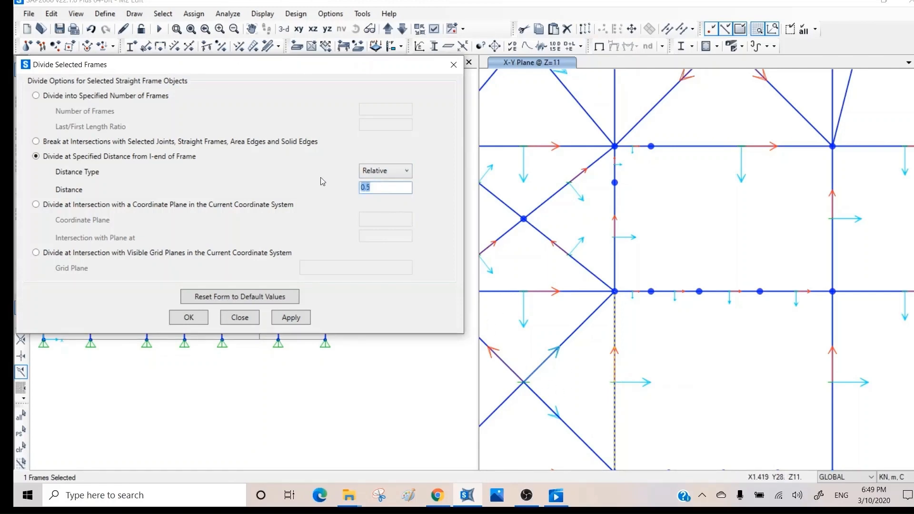
key(BackSpace)
click(291, 318)
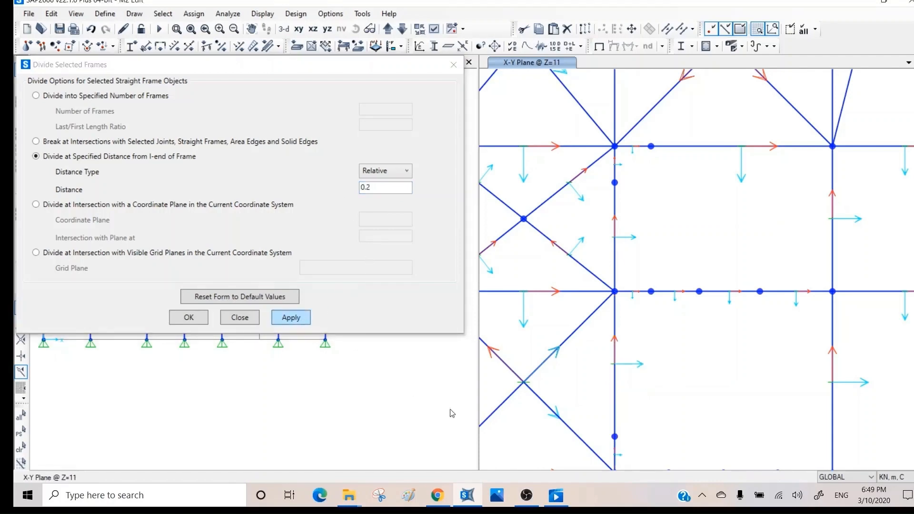
middle_drag(642, 378, 653, 303)
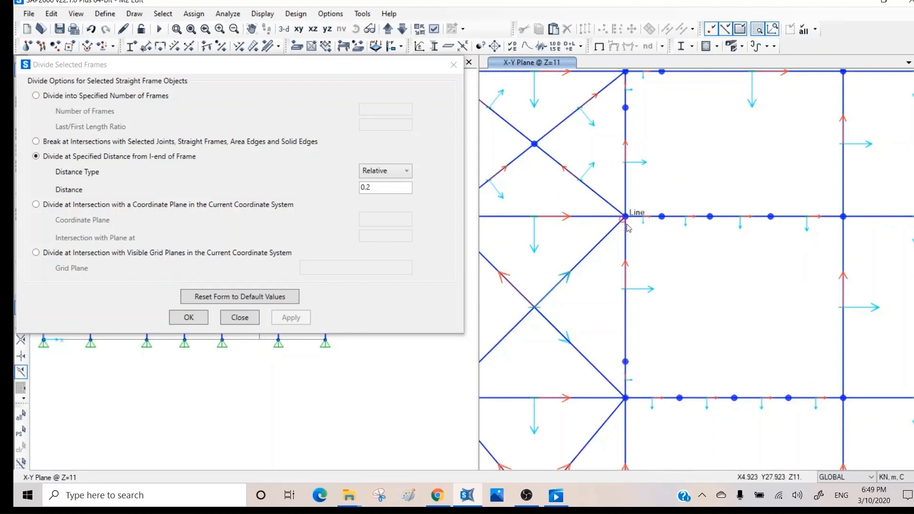
middle_drag(696, 261, 691, 348)
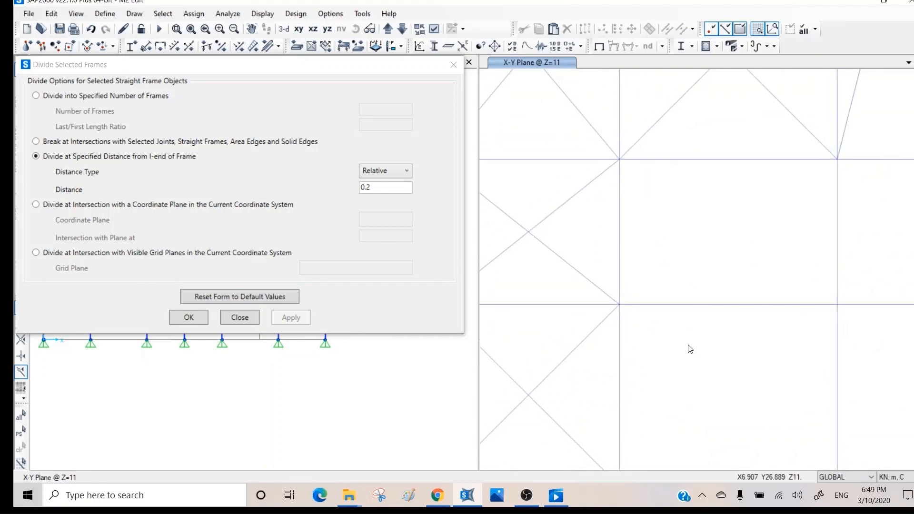
middle_drag(685, 233, 684, 282)
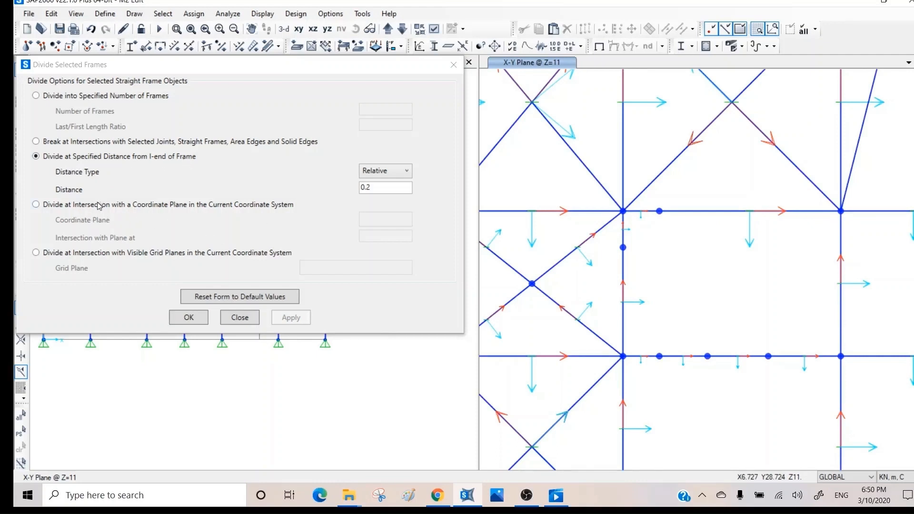
- Draw a new sloped frame from joint A-8 toward the upper right
click(81, 206)
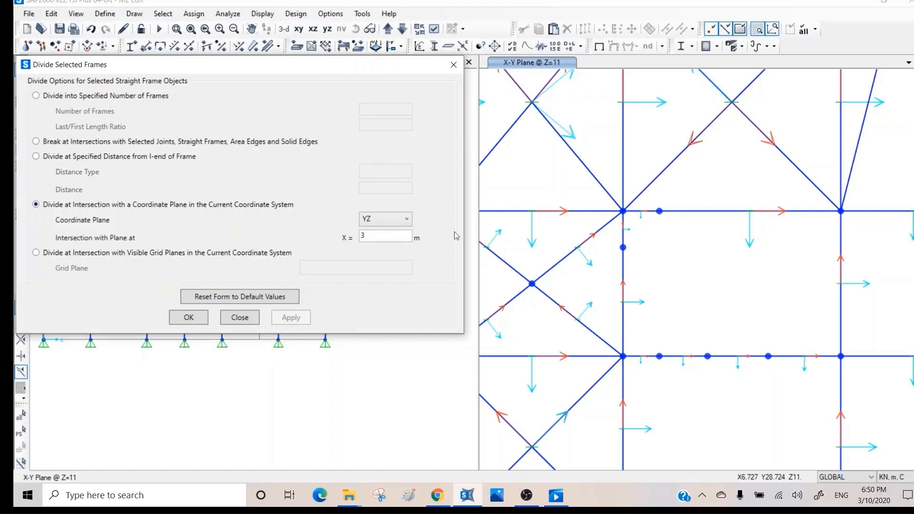
middle_drag(663, 200, 655, 298)
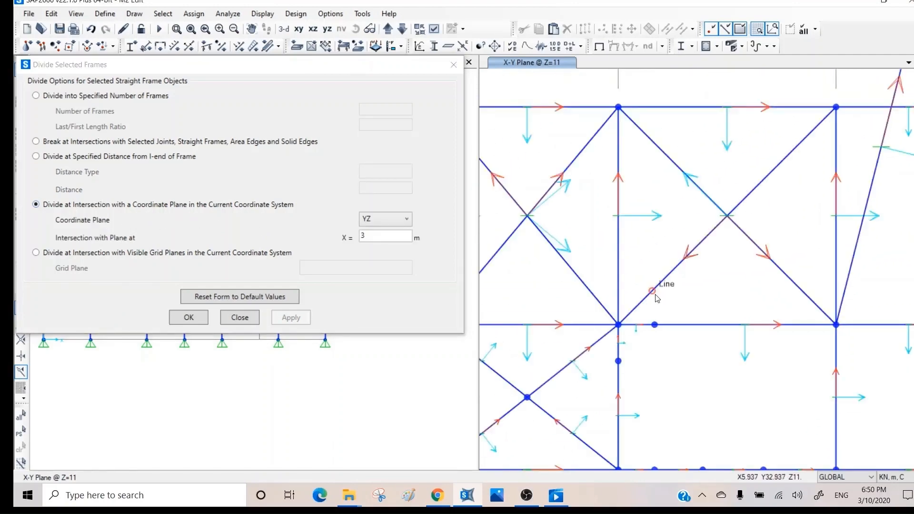
scroll(656, 298, down, 2)
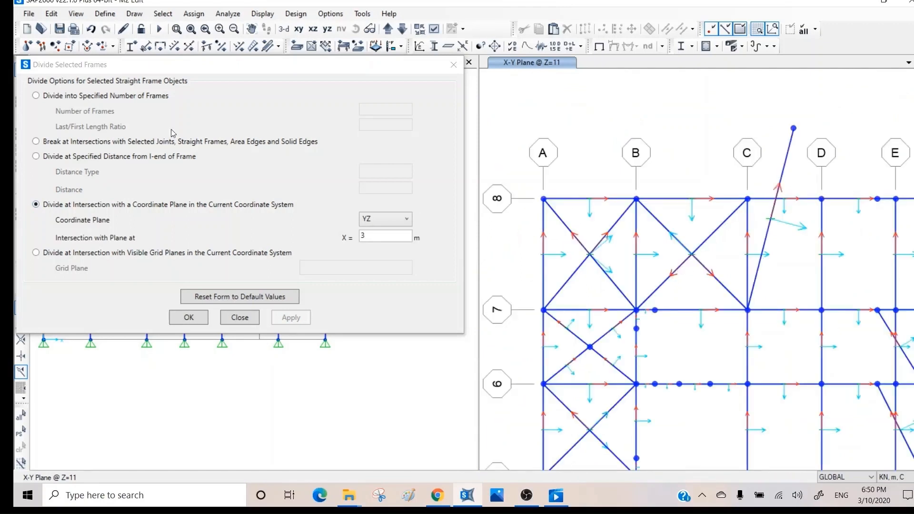
drag(110, 67, 97, 164)
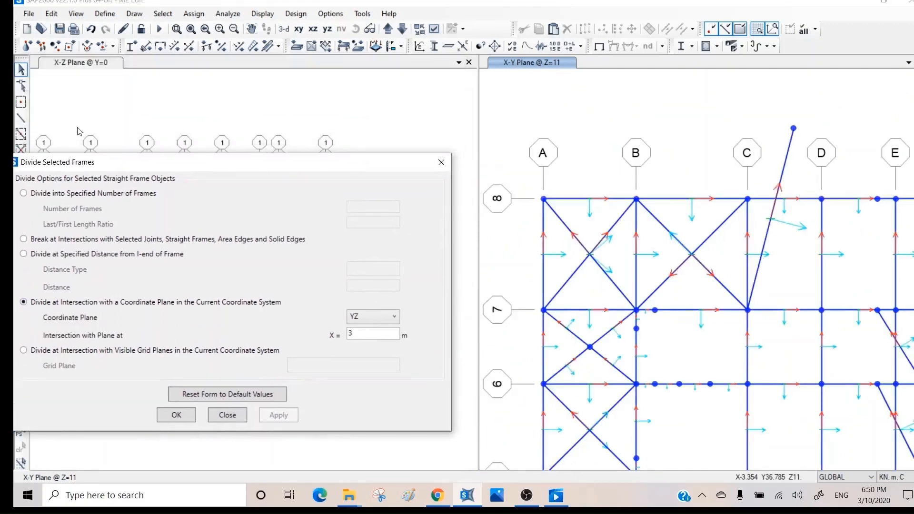
click(20, 118)
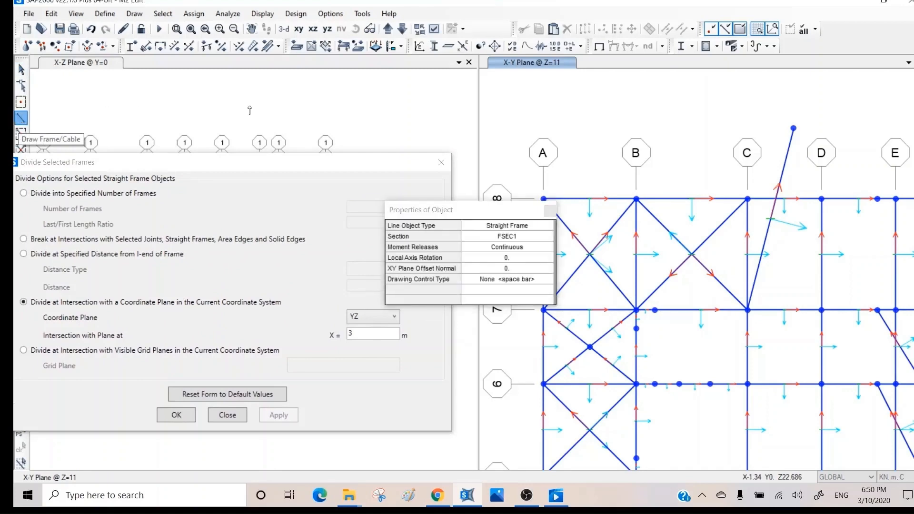
click(543, 198)
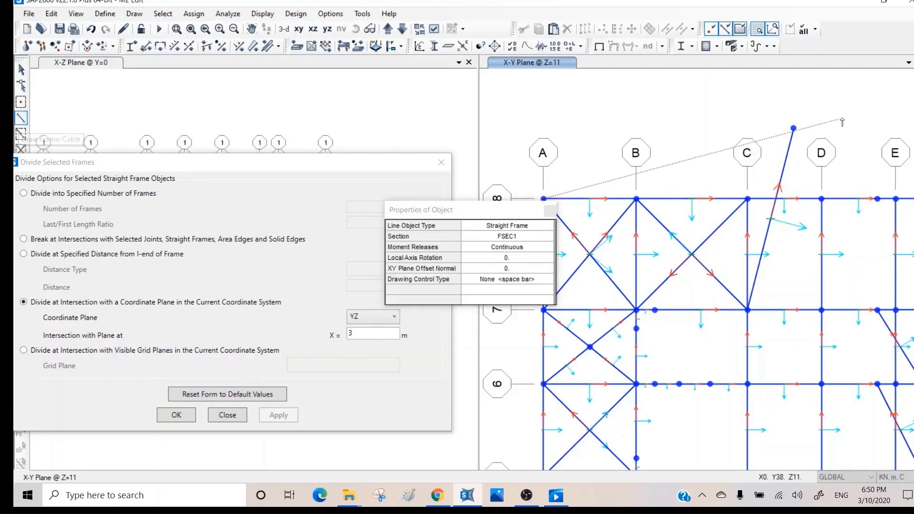
right_click(894, 104)
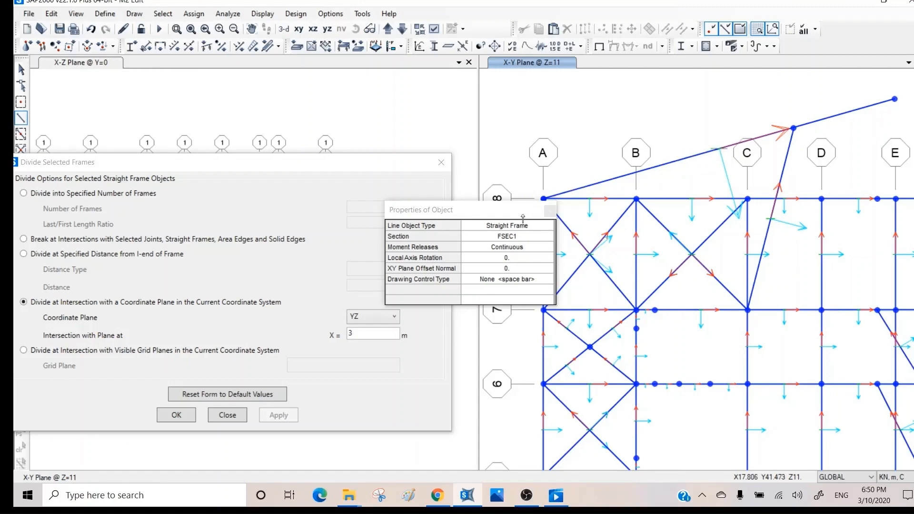
drag(524, 211, 406, 98)
click(432, 100)
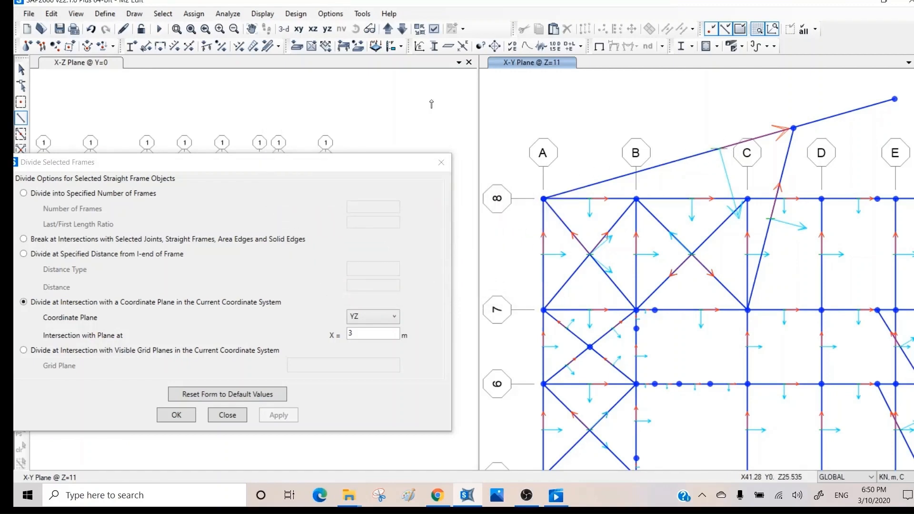
- Split the new sloped frame where it crosses the plane X = 4
key(Escape)
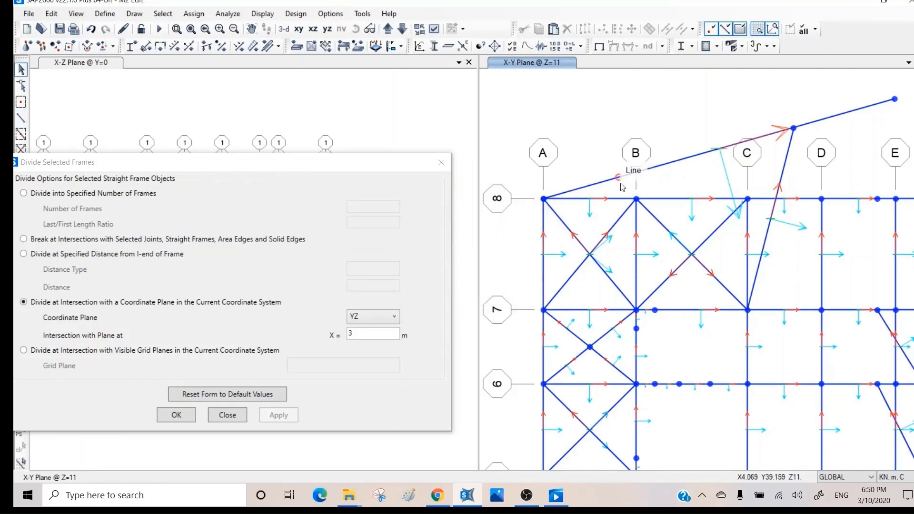
click(621, 185)
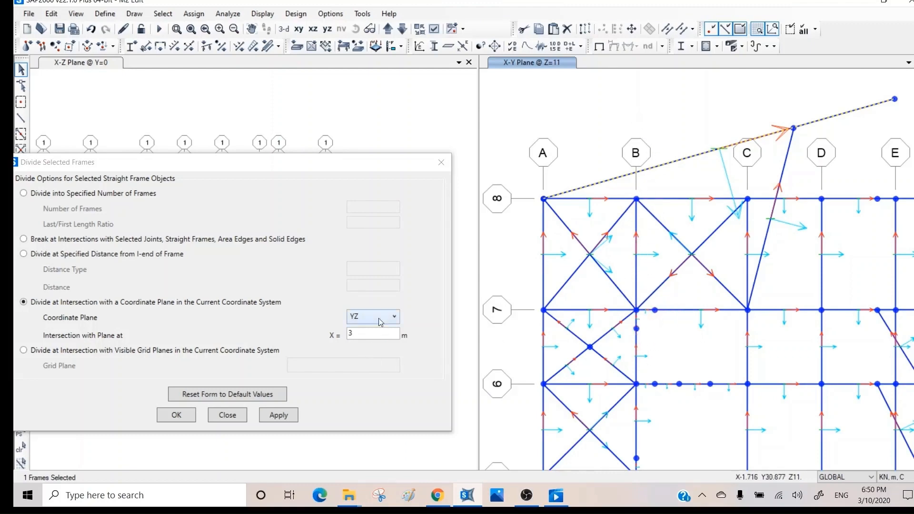
click(356, 333)
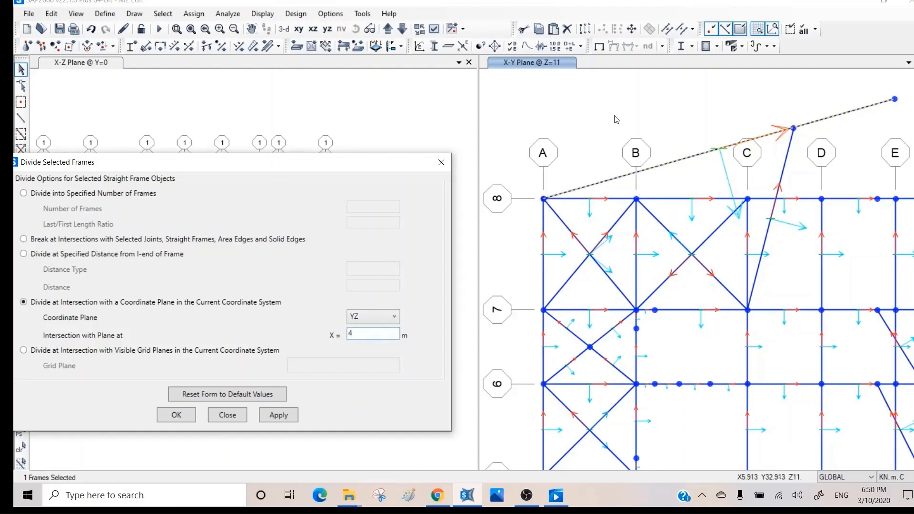
click(278, 415)
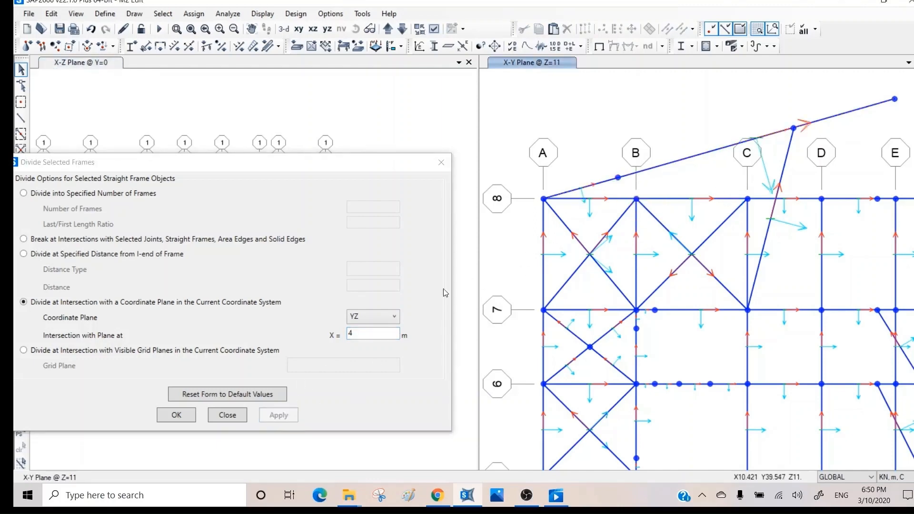
- Split the sloped frame wherever it crosses the visible X grid lines (YZ planes)
click(50, 353)
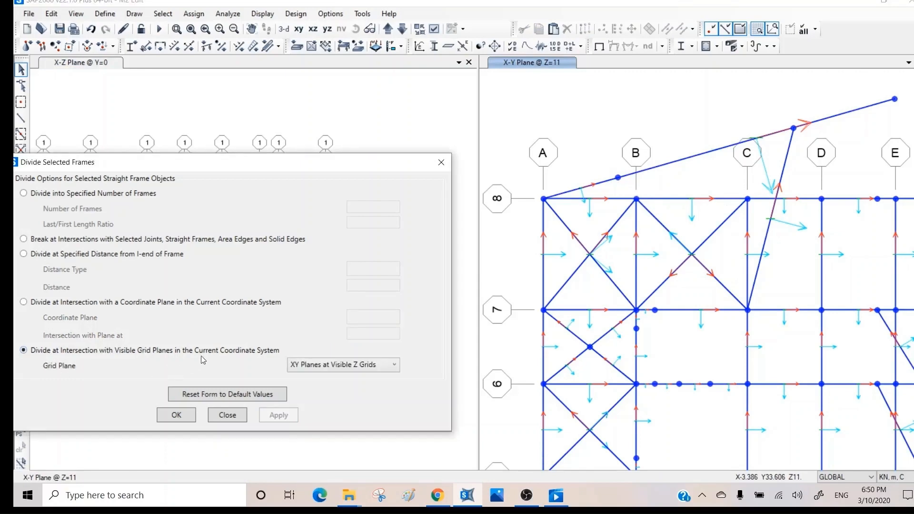
click(697, 158)
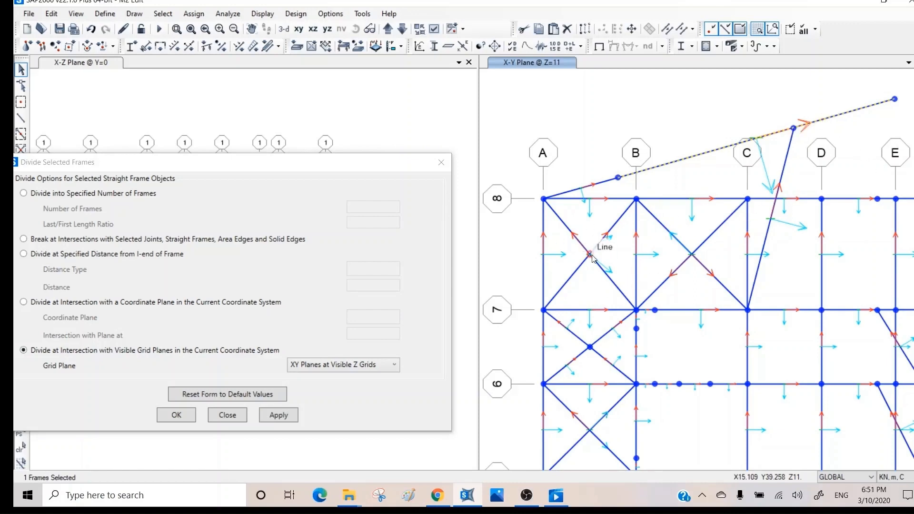
click(358, 365)
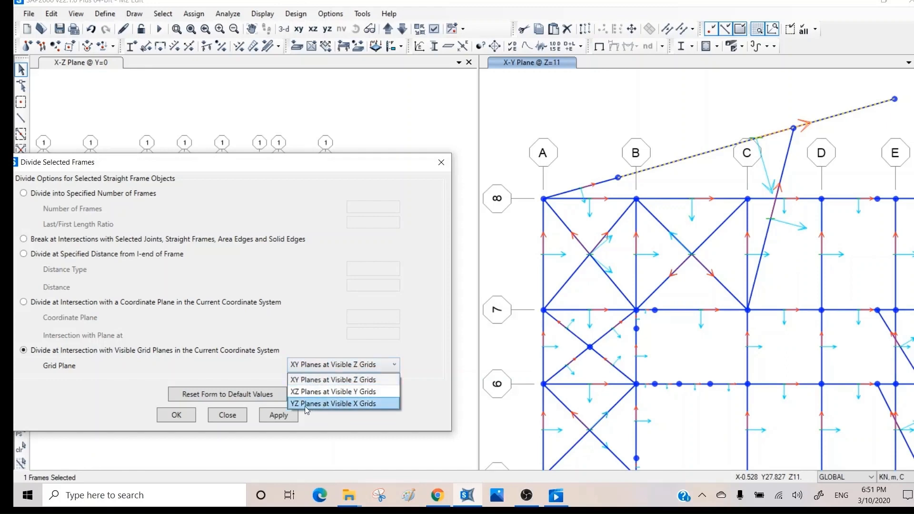
click(352, 405)
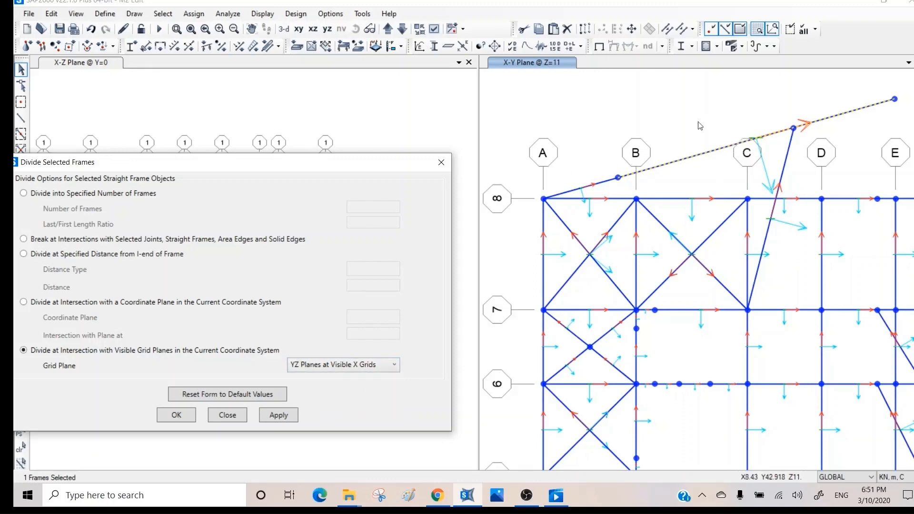
click(279, 415)
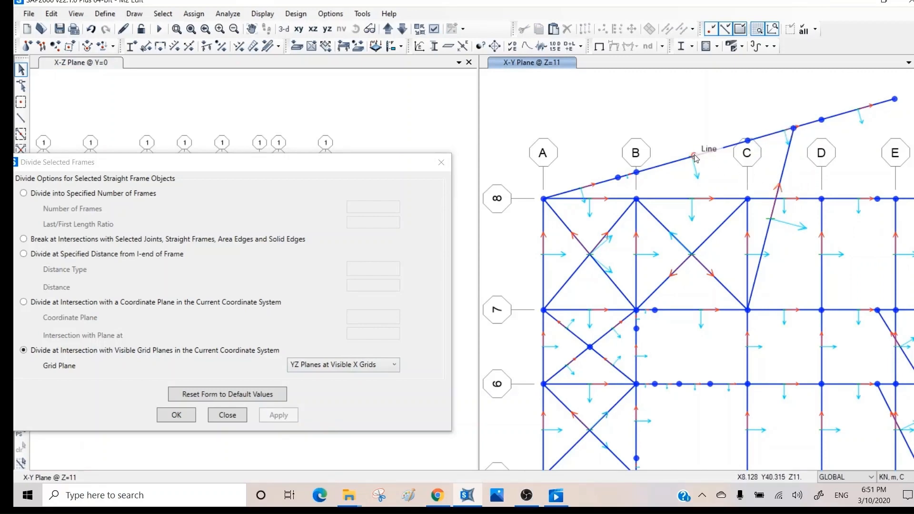
drag(183, 162, 174, 115)
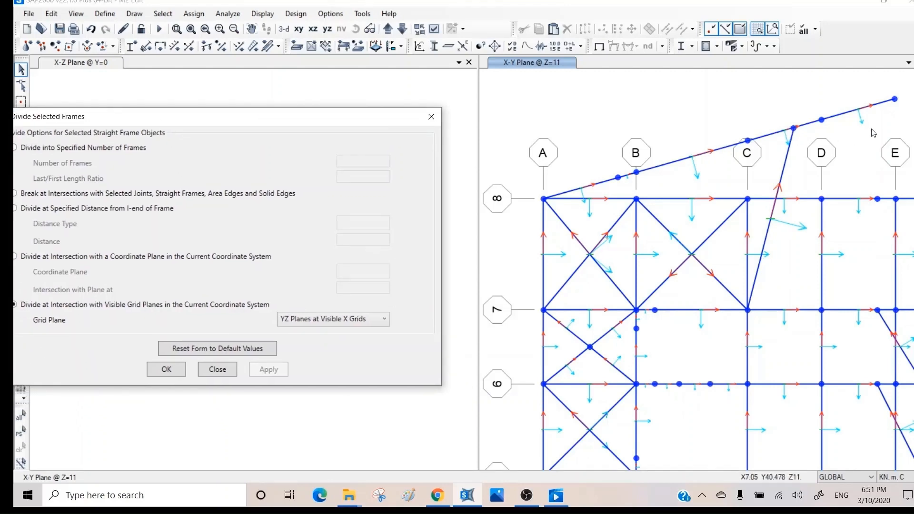
click(862, 107)
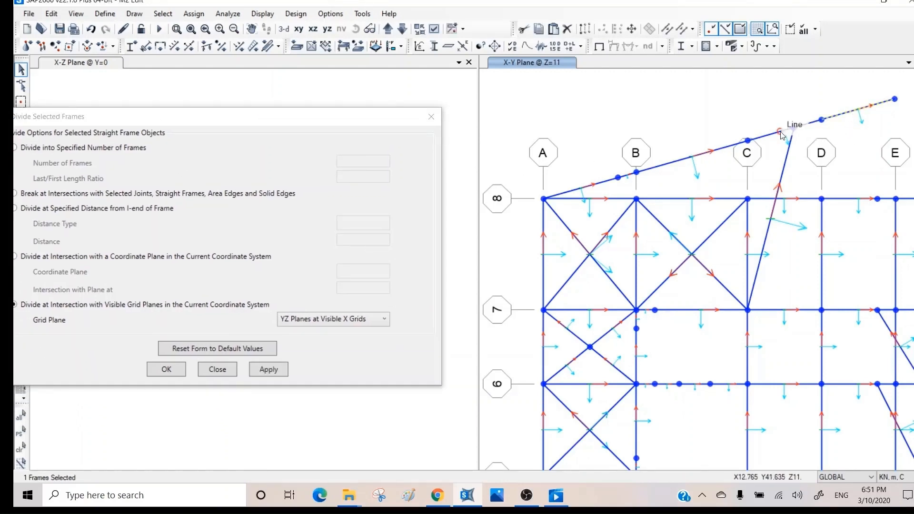
click(729, 147)
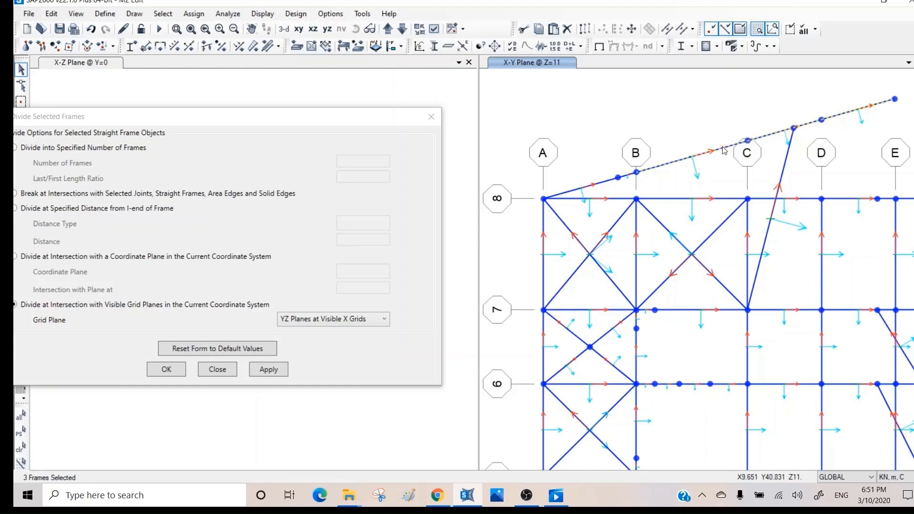
click(627, 178)
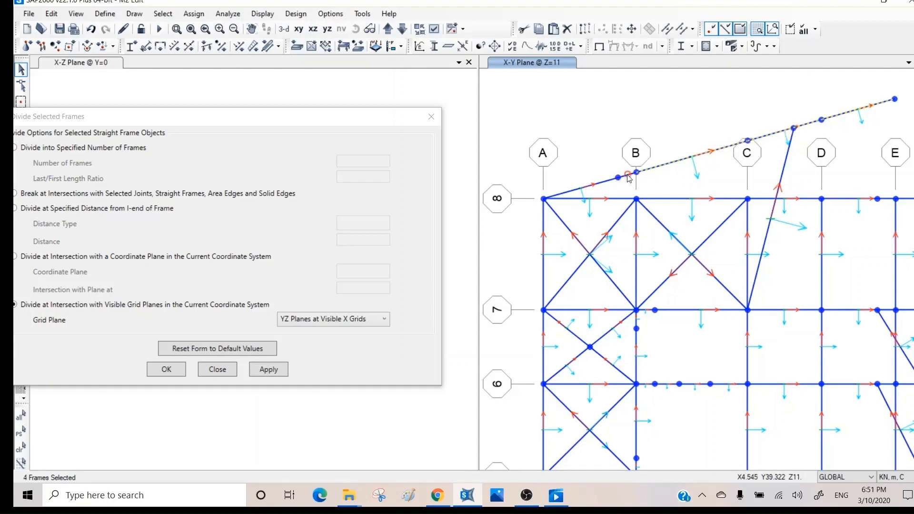
click(601, 183)
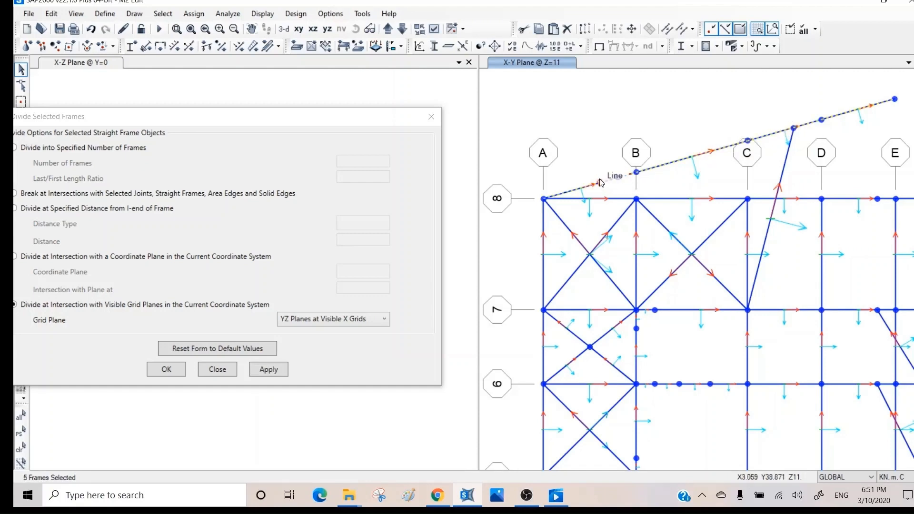
click(668, 30)
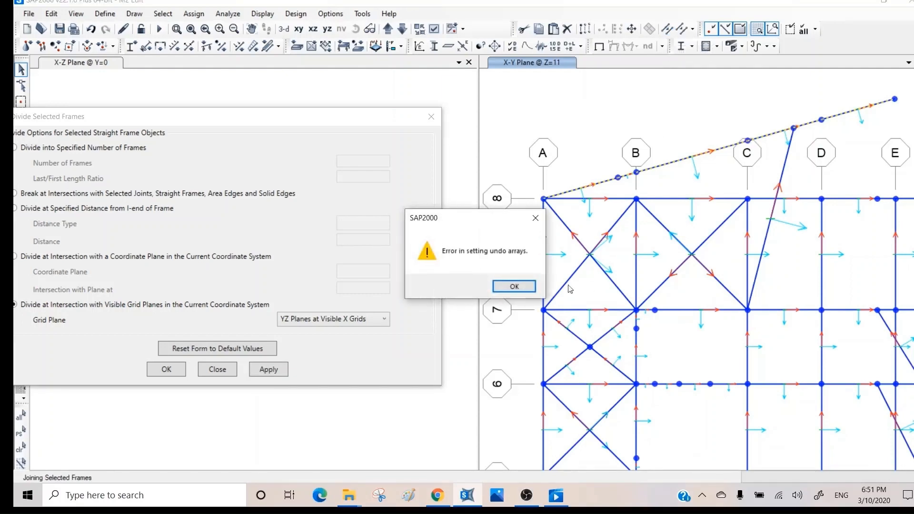
click(517, 287)
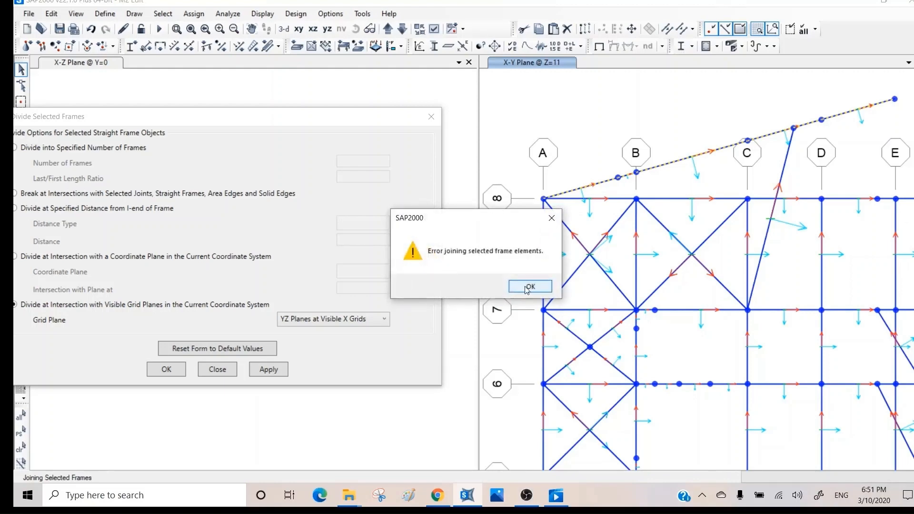
click(528, 286)
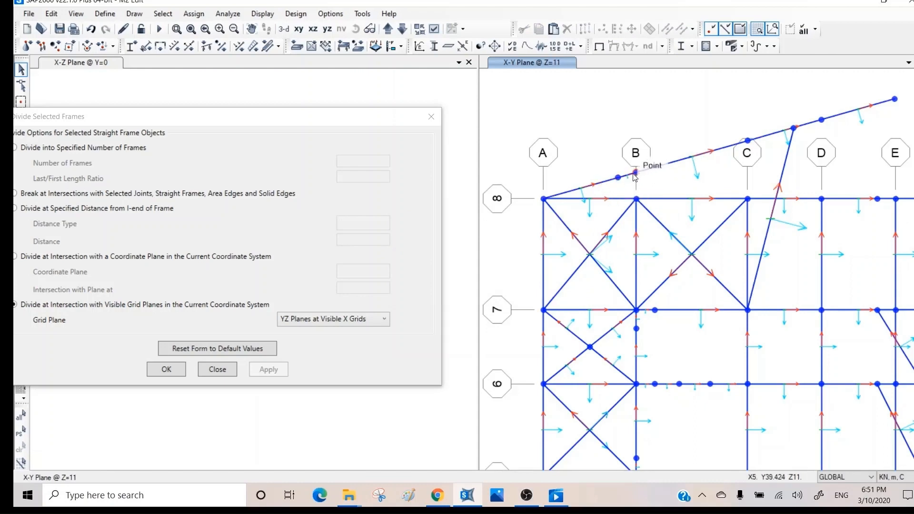
- Pick through the sloped edge-beam segments between grids A, B and C to find the extra piece
click(594, 183)
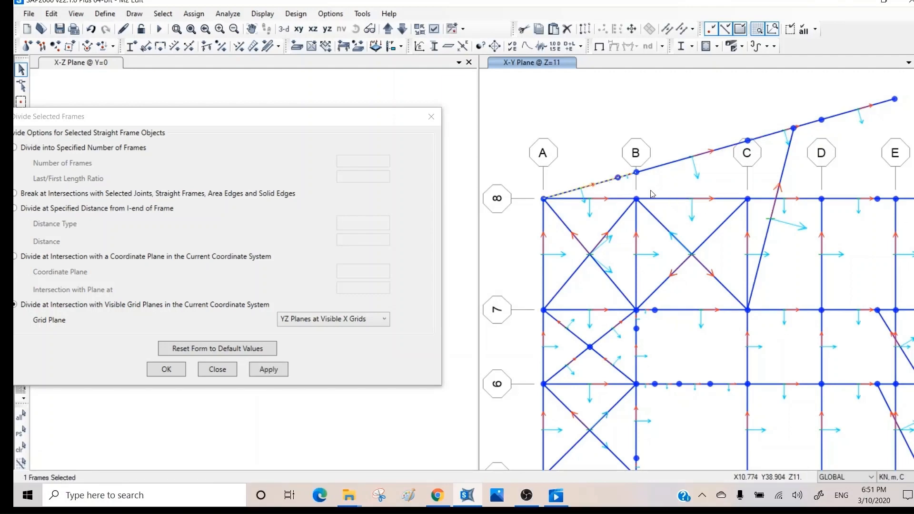
click(605, 183)
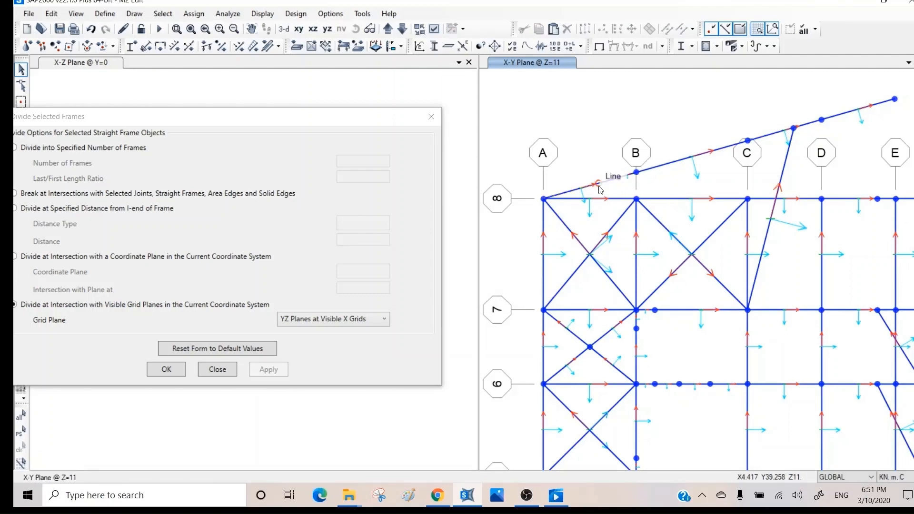
click(655, 165)
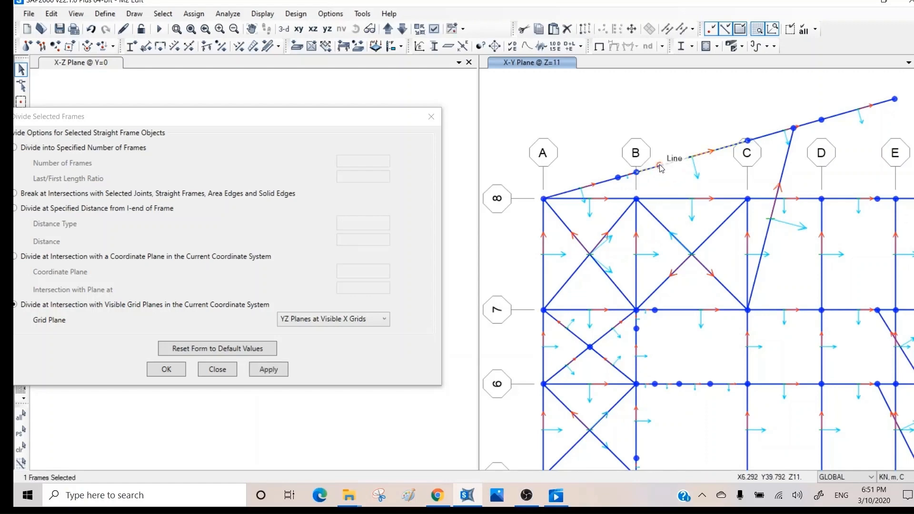
click(773, 135)
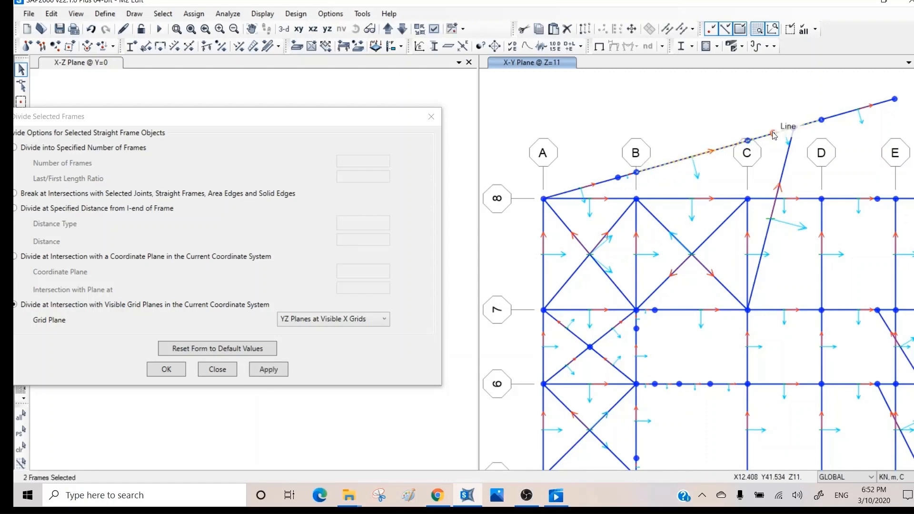
click(715, 150)
drag(725, 122, 712, 164)
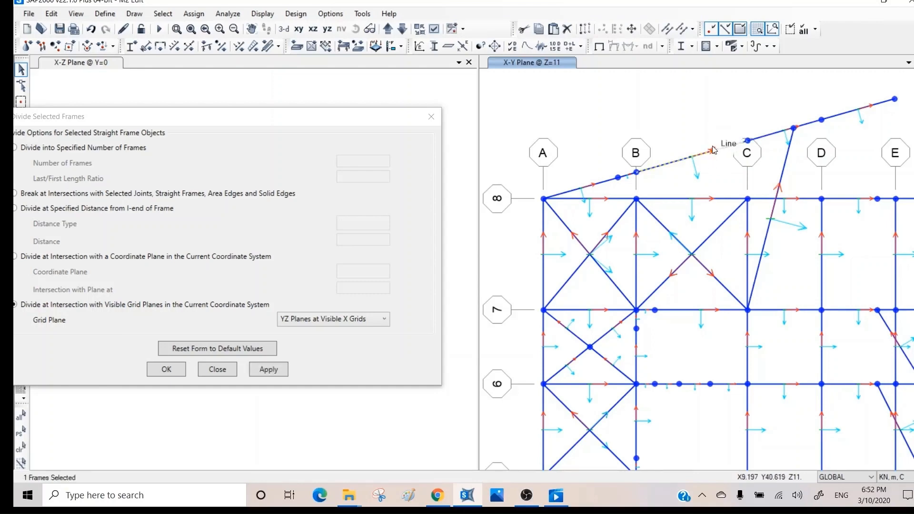
click(714, 151)
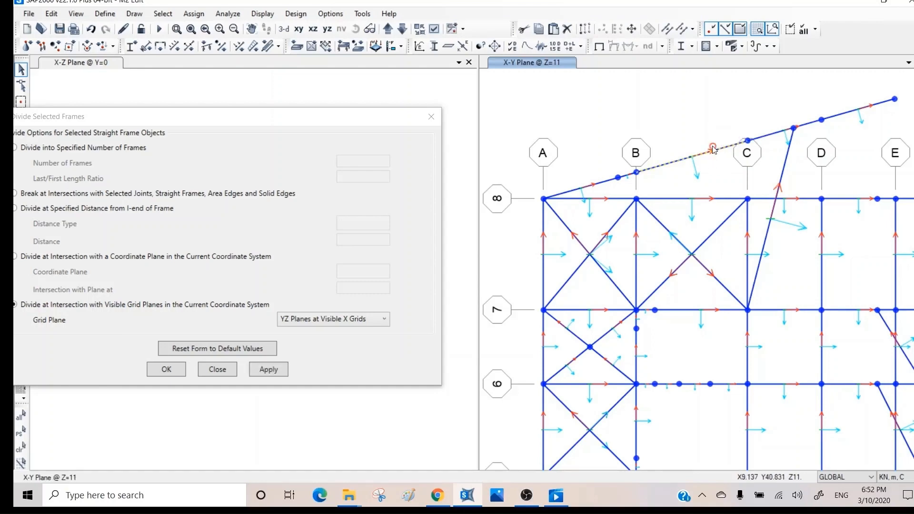
click(608, 182)
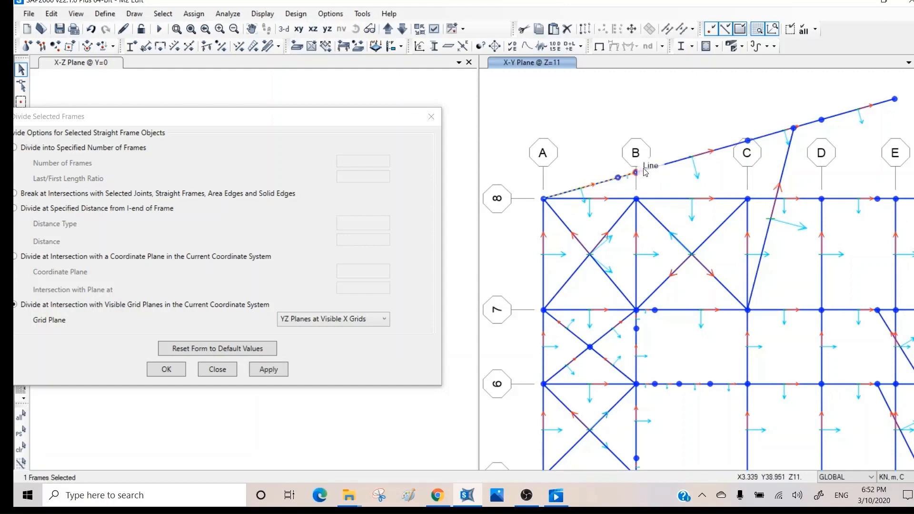
- Delete the short piece and its joint at X = 4 near grid B, then close Divide Selected Frames
click(600, 183)
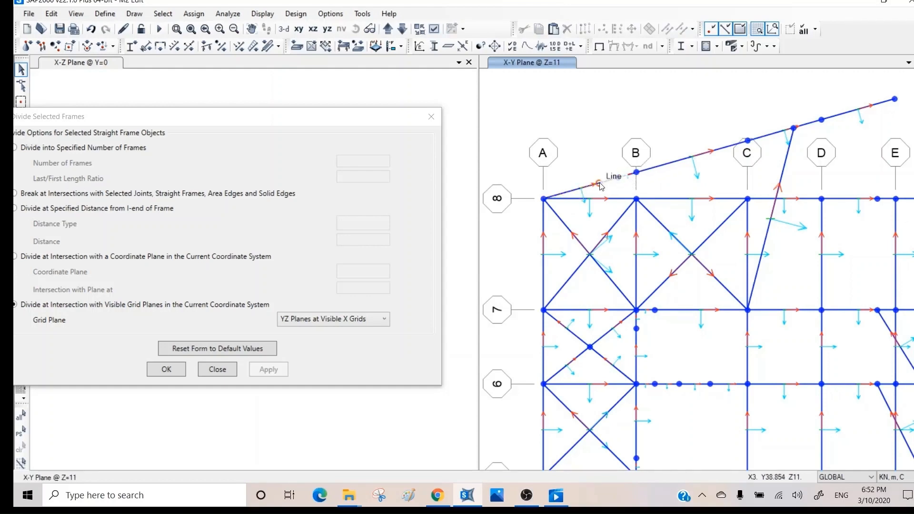
click(627, 174)
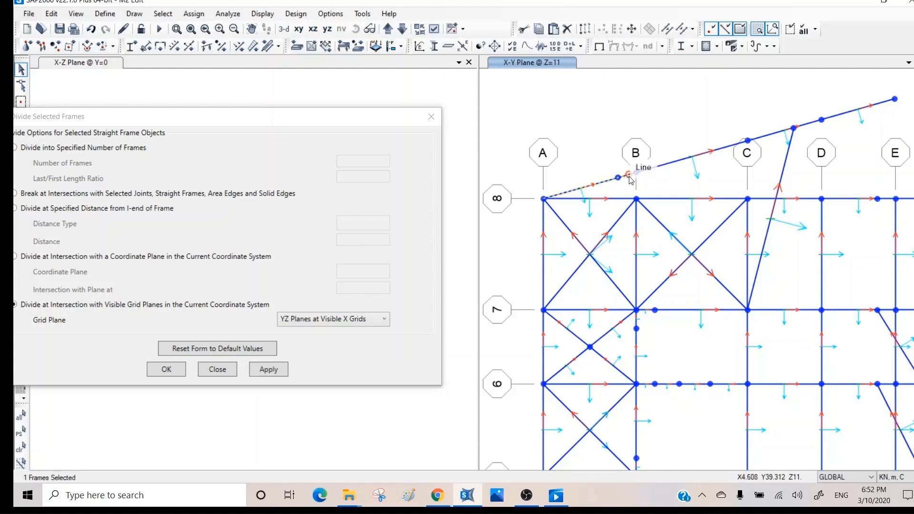
click(629, 177)
drag(604, 155, 644, 191)
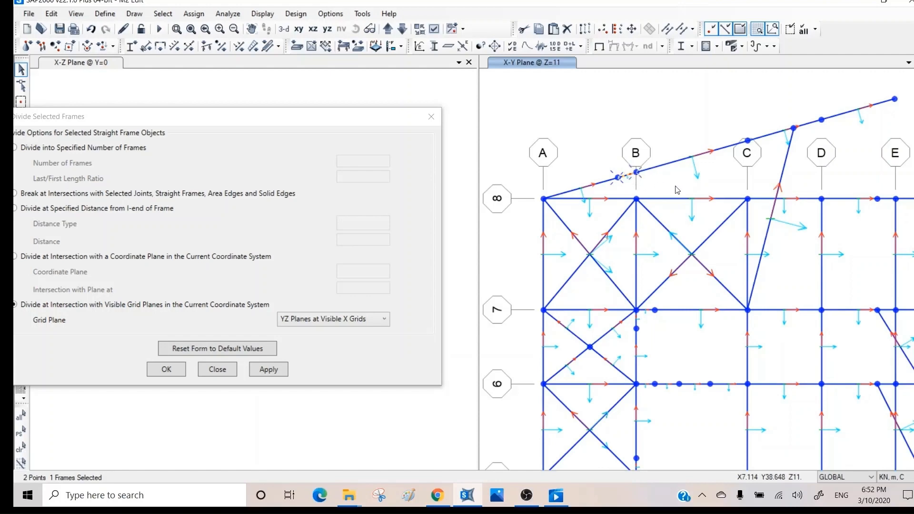
key(Delete)
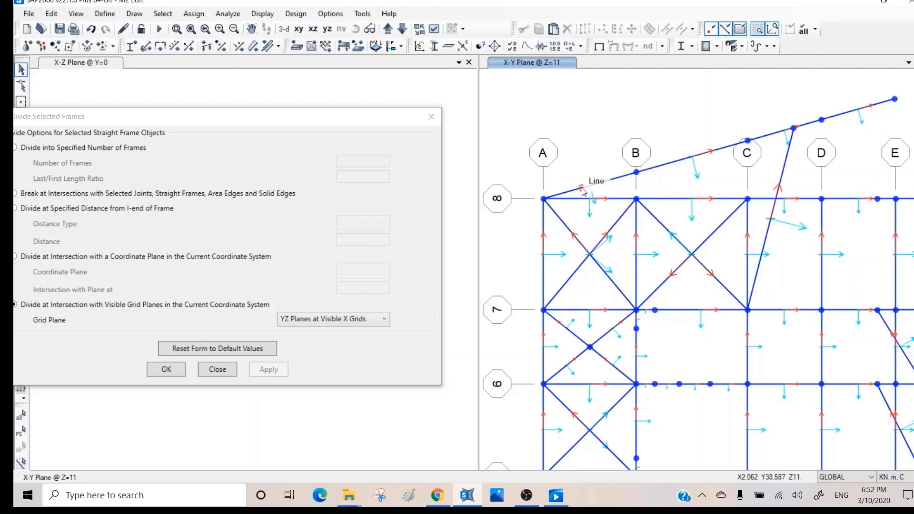
click(217, 369)
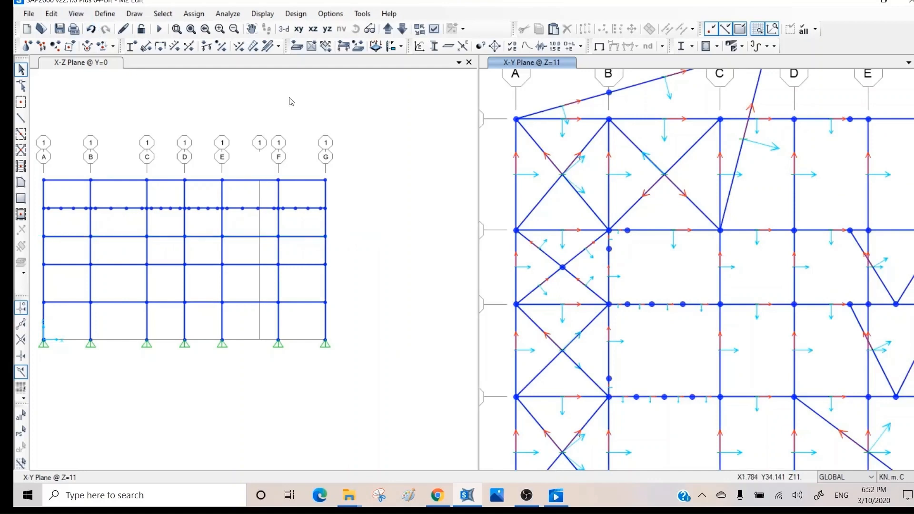
- Select the slanted brace from joint C-7 plus the beam between grids C and D, excluding the top chord
middle_drag(699, 186, 650, 318)
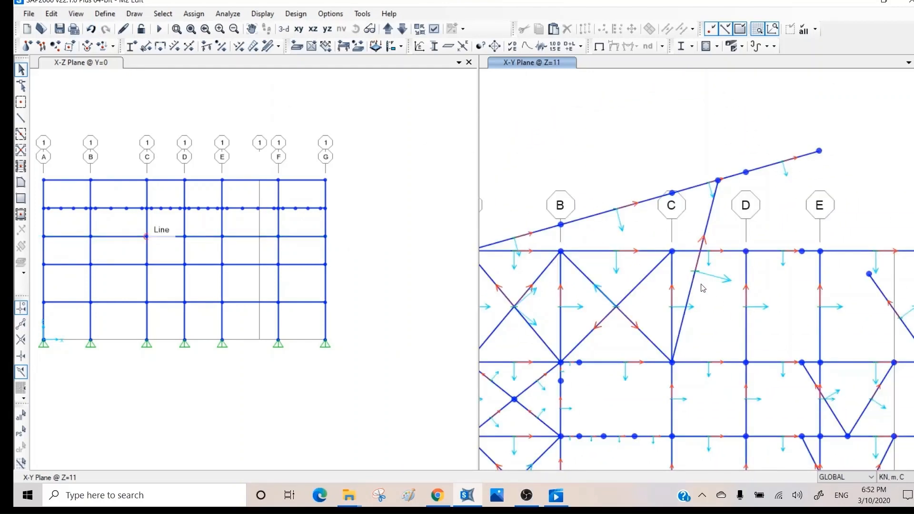
click(715, 252)
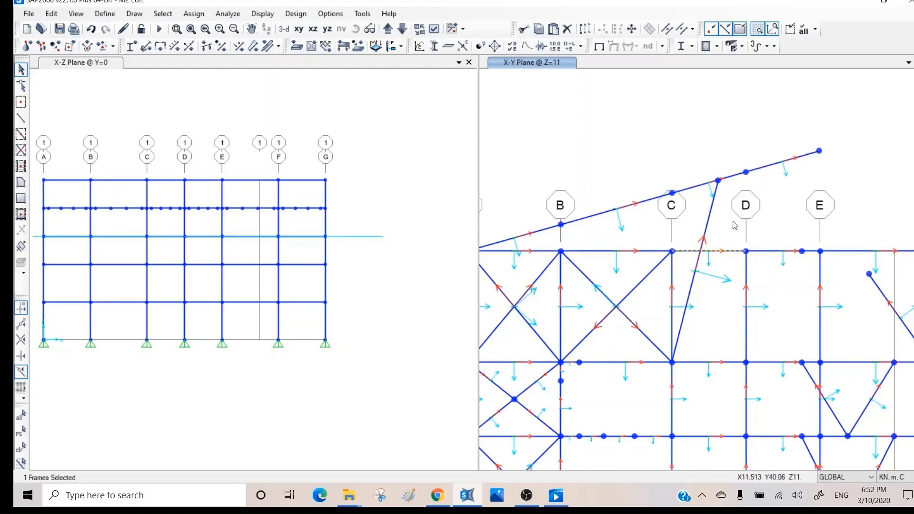
click(712, 200)
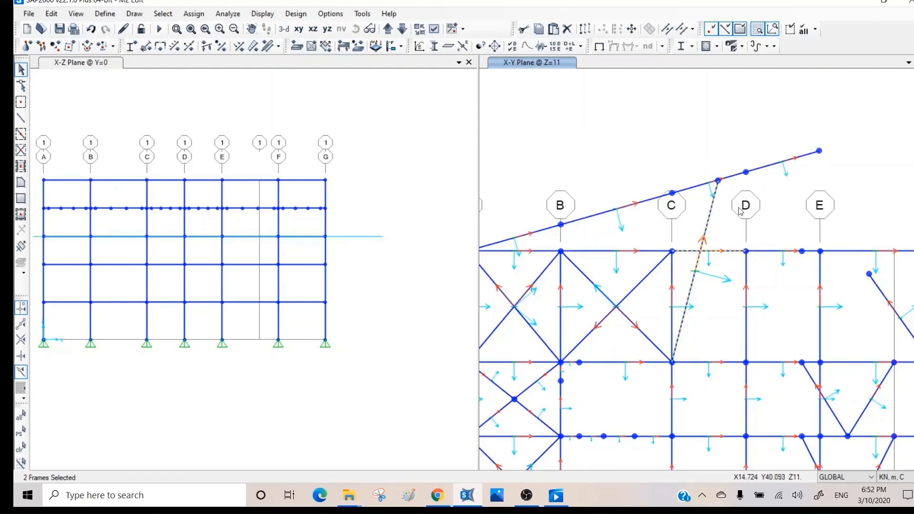
key(ctrl+q)
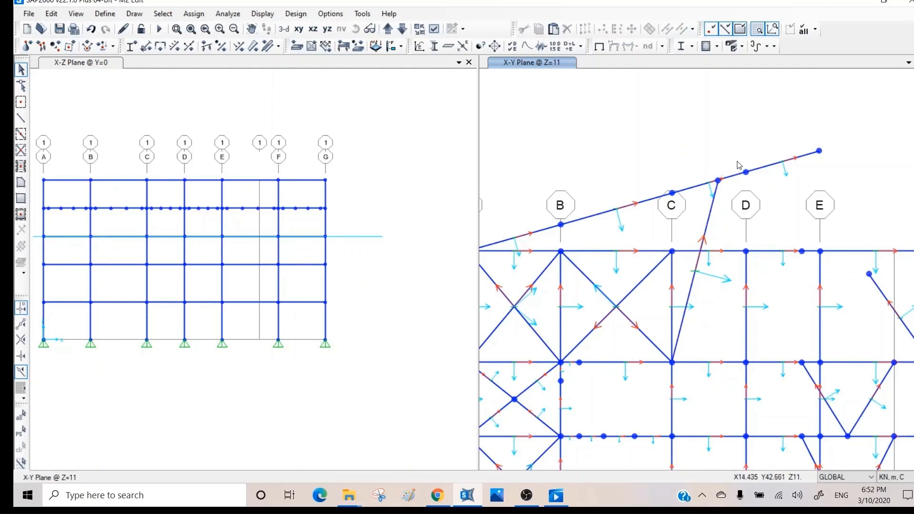
drag(738, 165, 693, 227)
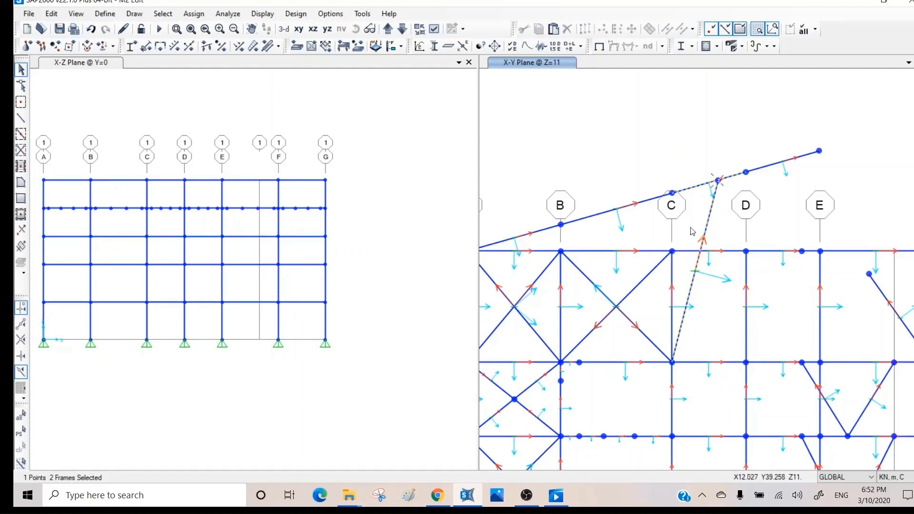
click(730, 177)
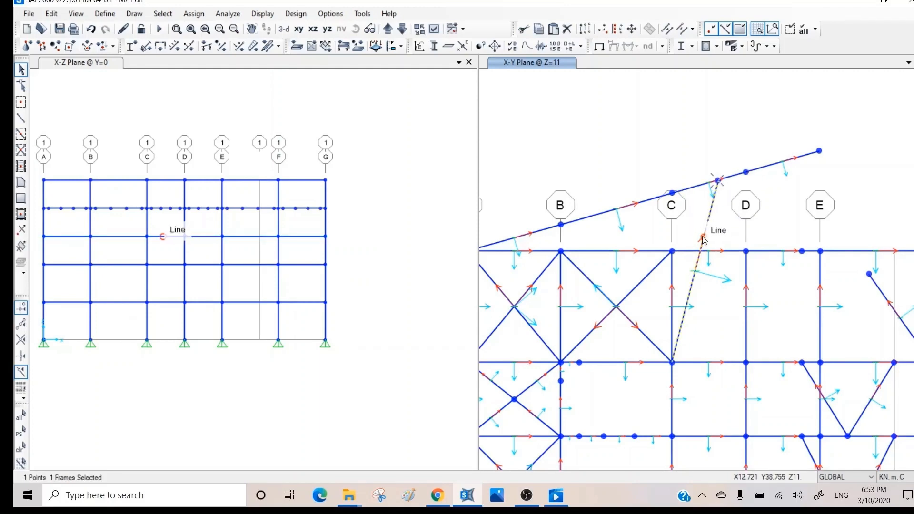
click(715, 251)
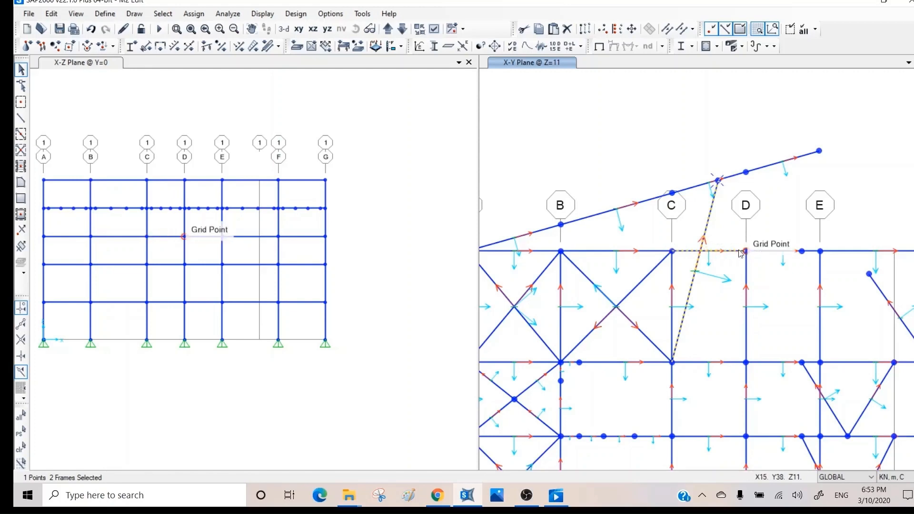
- Trim the slanted brace from joint C-7 back to the C–D beam with Trim/Extend Frames
click(51, 13)
mouse_move(90, 185)
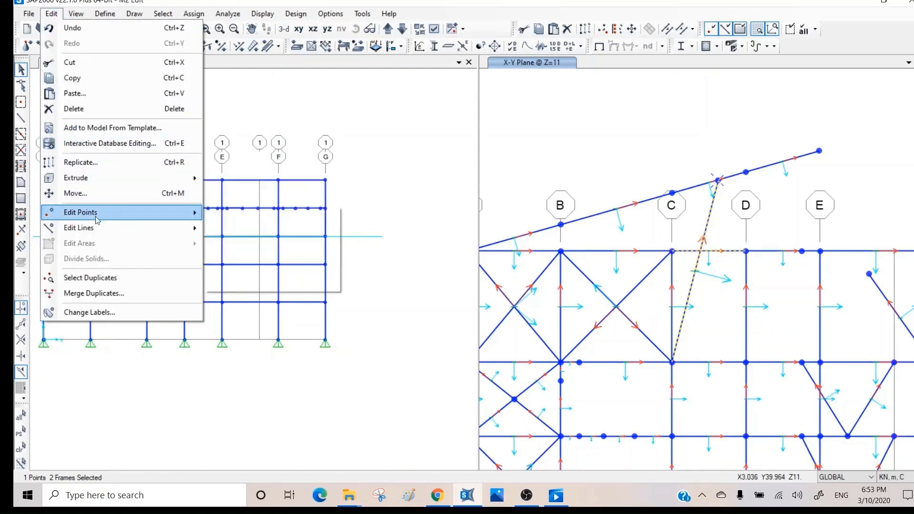
mouse_move(98, 230)
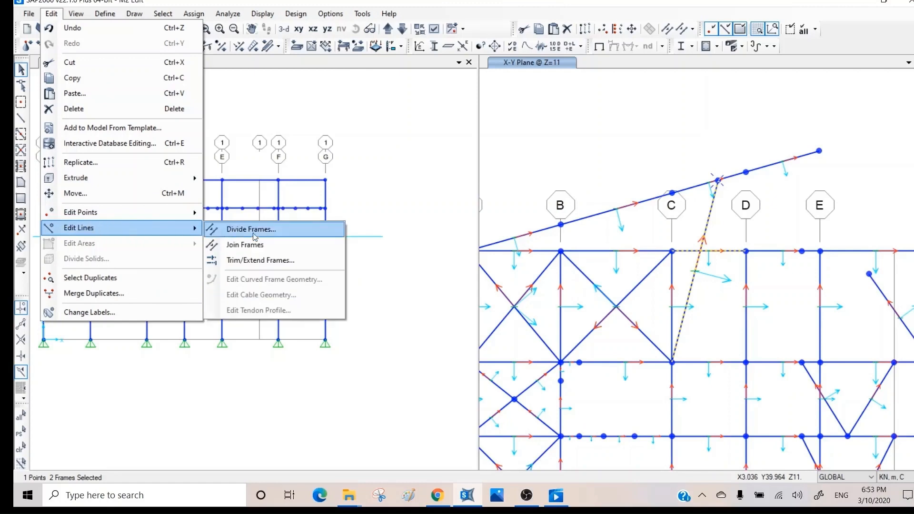
click(274, 259)
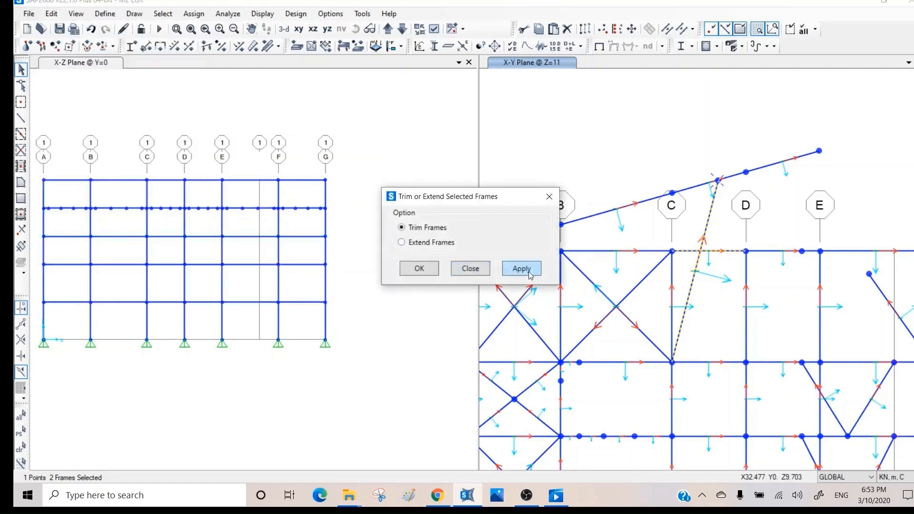
click(521, 269)
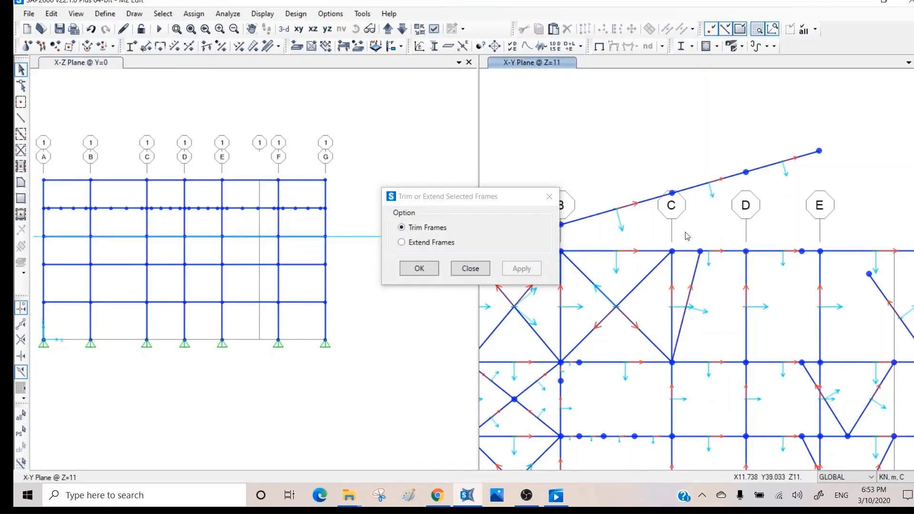
- Draw a new slanted brace down to grid D and trim it at the C–D beam
middle_drag(683, 235, 694, 125)
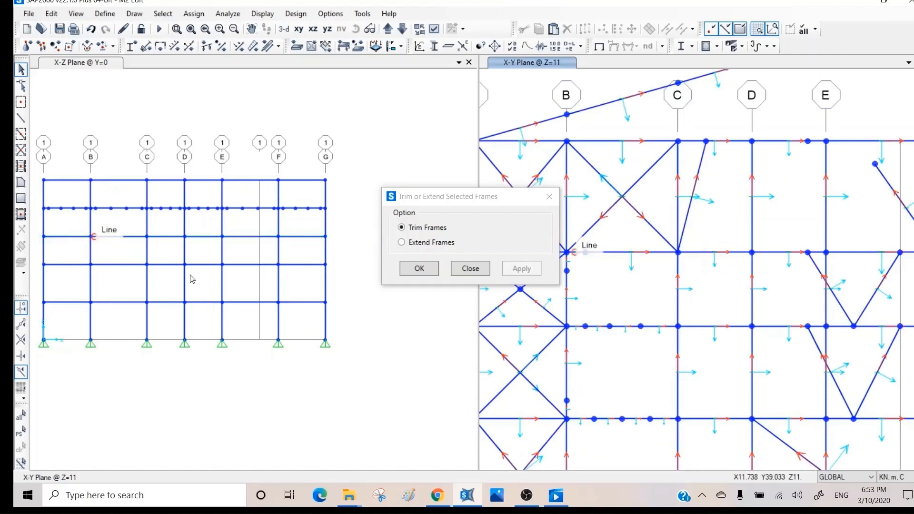
click(21, 118)
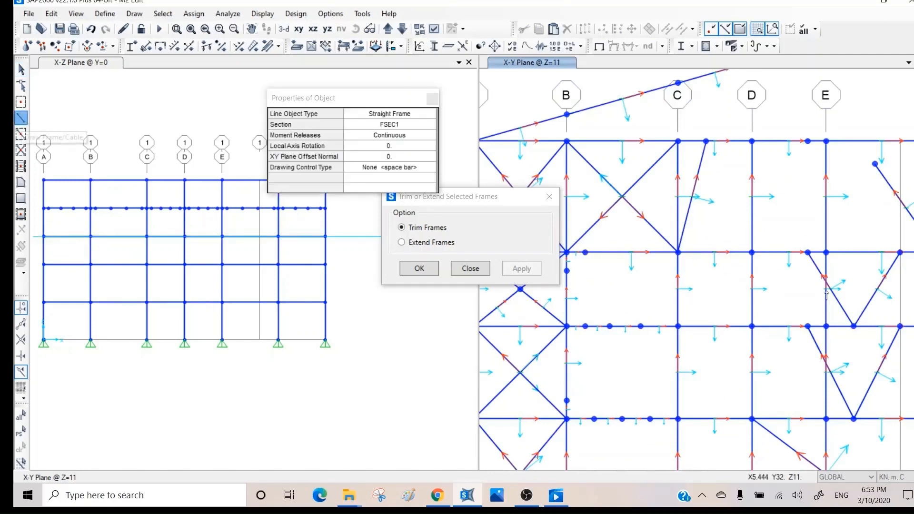
click(716, 97)
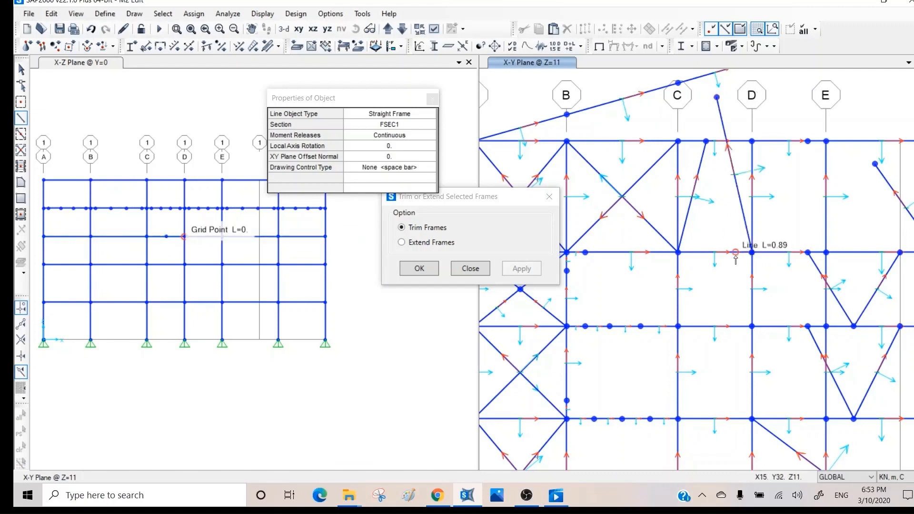
right_click(721, 232)
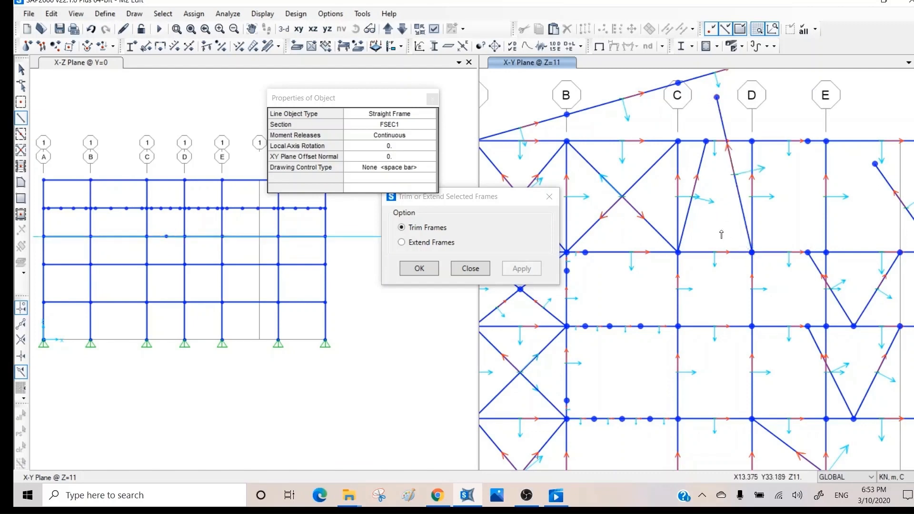
key(Escape)
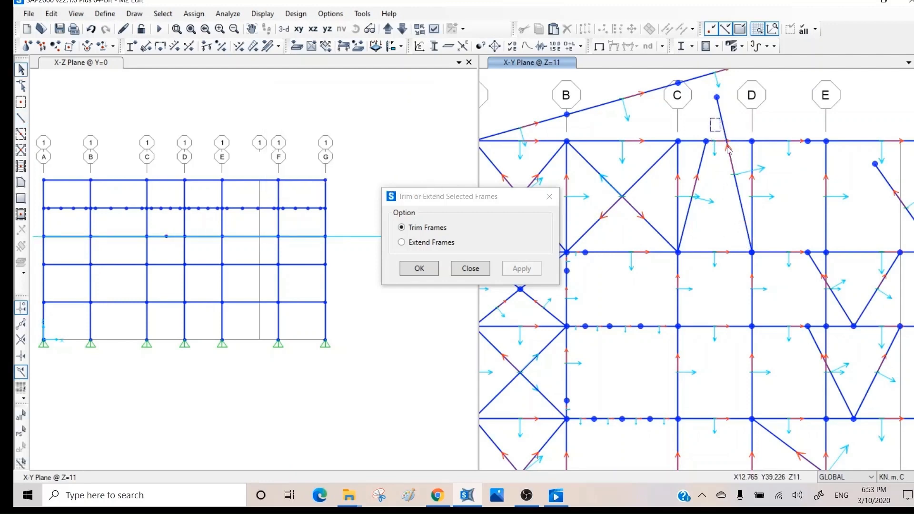
drag(729, 150, 772, 265)
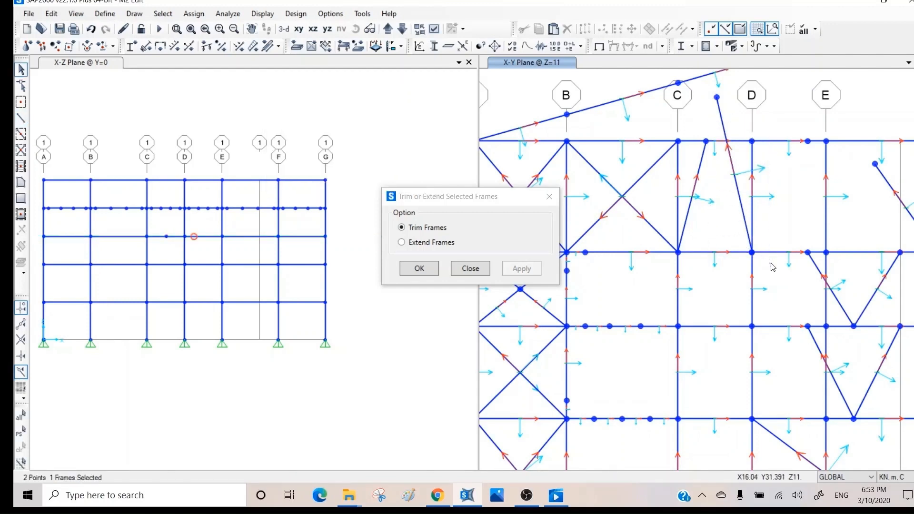
click(749, 190)
drag(741, 162, 724, 194)
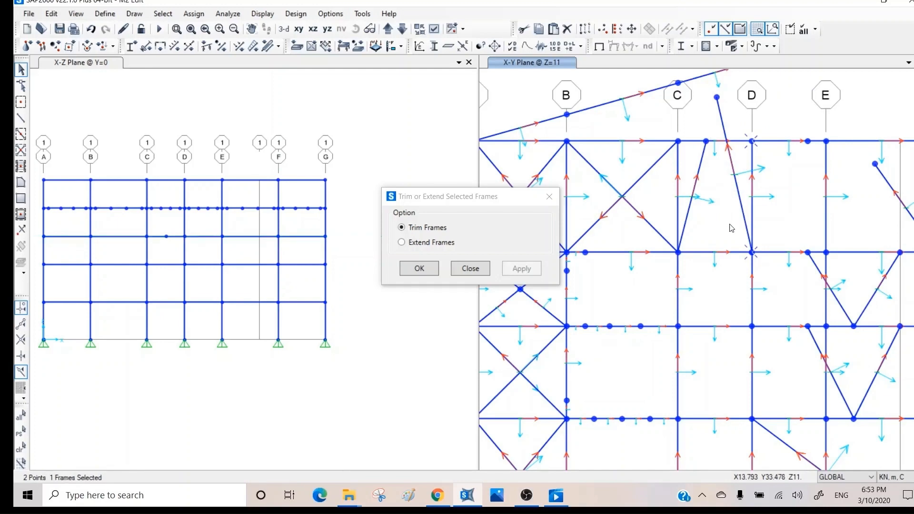
click(752, 143)
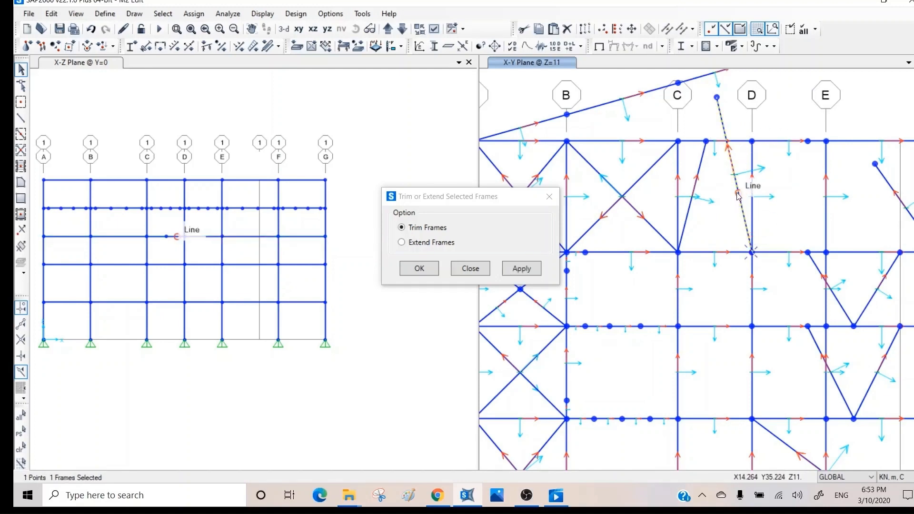
click(738, 145)
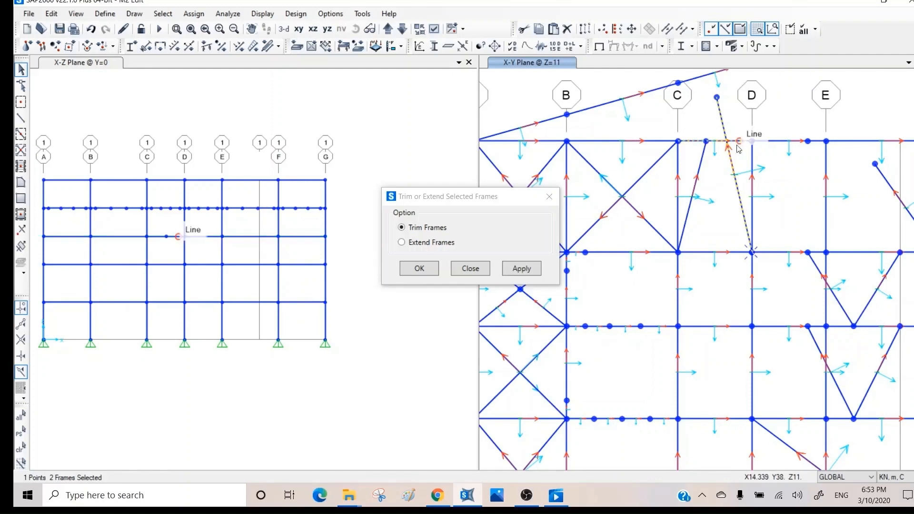
click(520, 269)
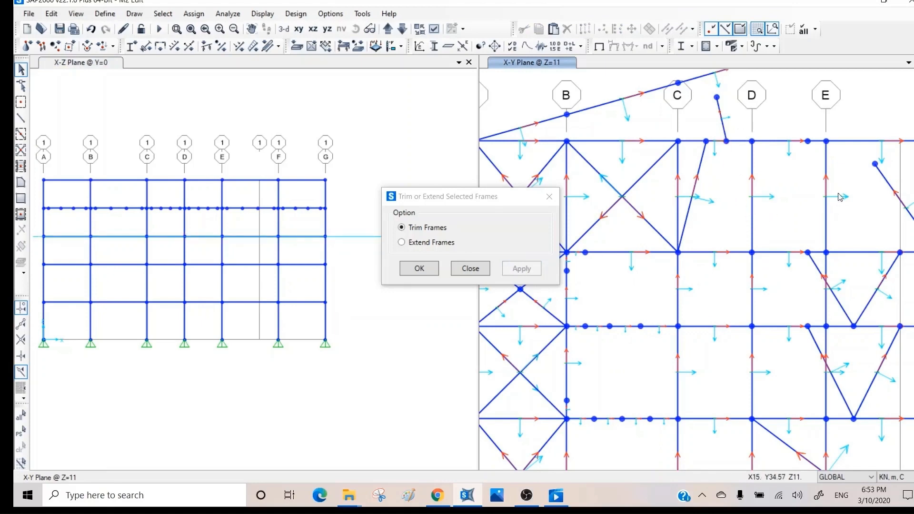
- Trim the stray diagonal between grids E and F against the top beam it crosses
middle_drag(840, 196, 667, 207)
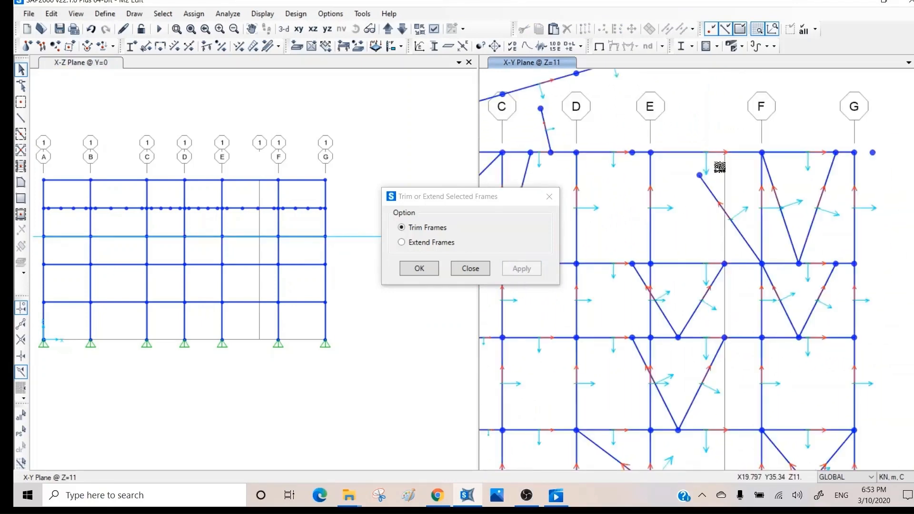
drag(687, 183, 680, 196)
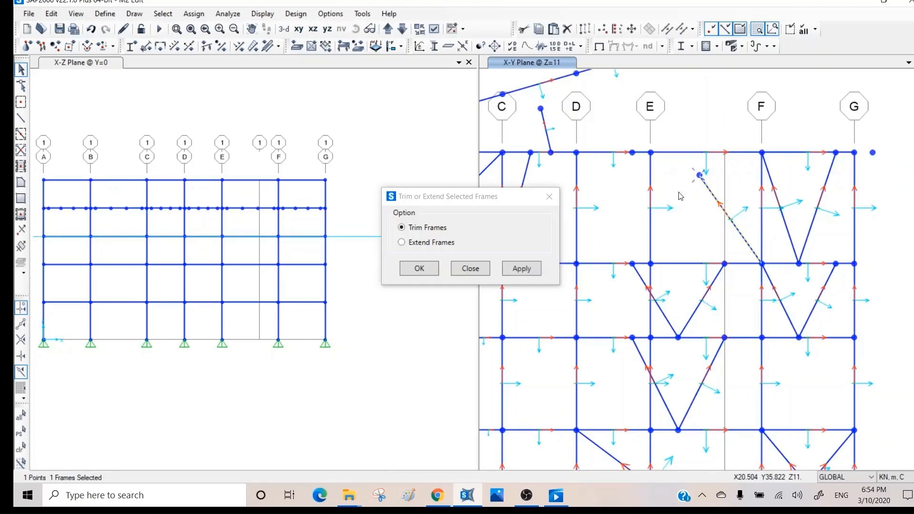
click(708, 154)
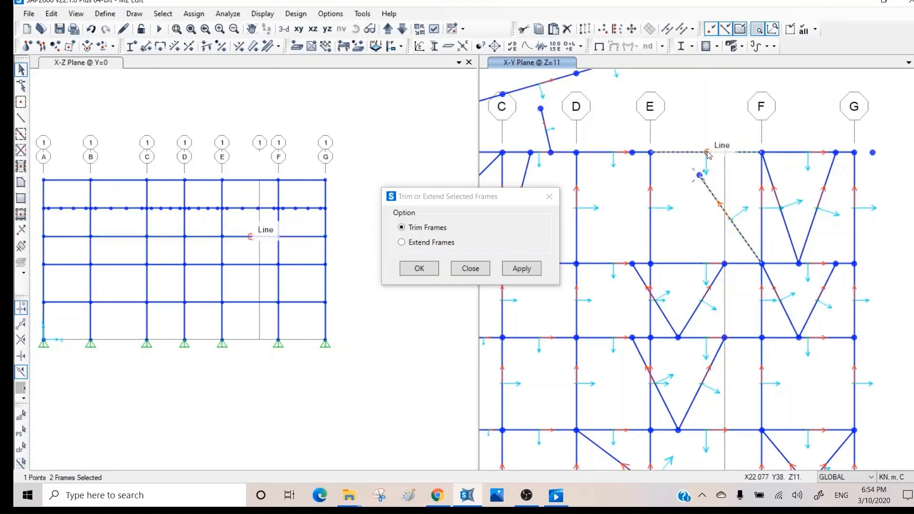
click(530, 269)
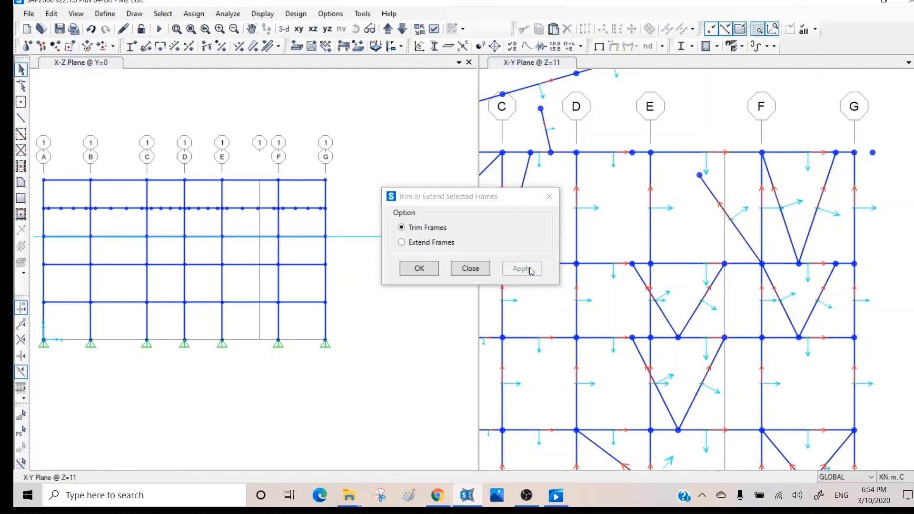
- Extend the E–F diagonal brace to the top beam and grid E frame with Extend Frames
click(430, 244)
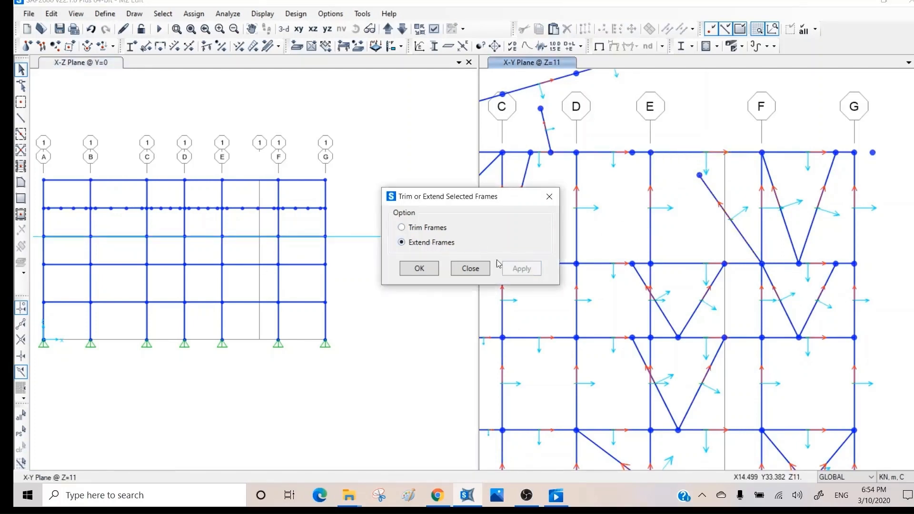
drag(732, 164, 675, 186)
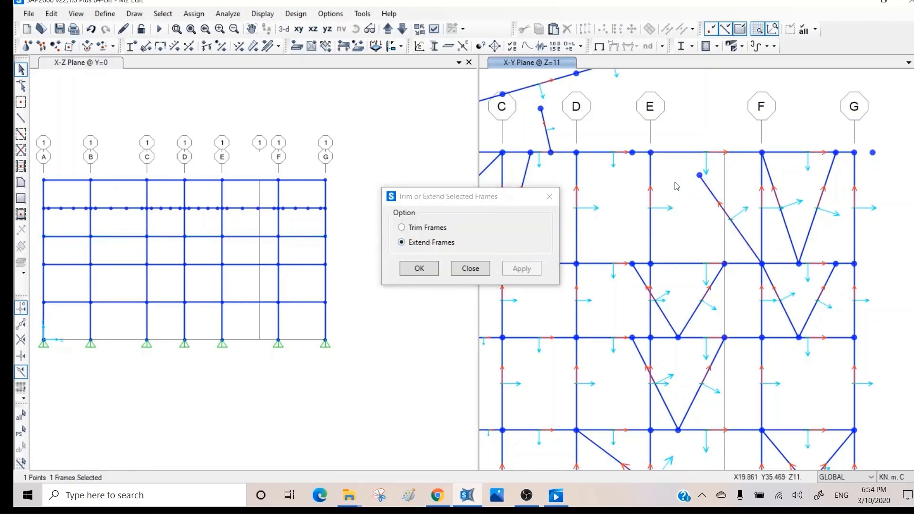
click(681, 152)
click(521, 269)
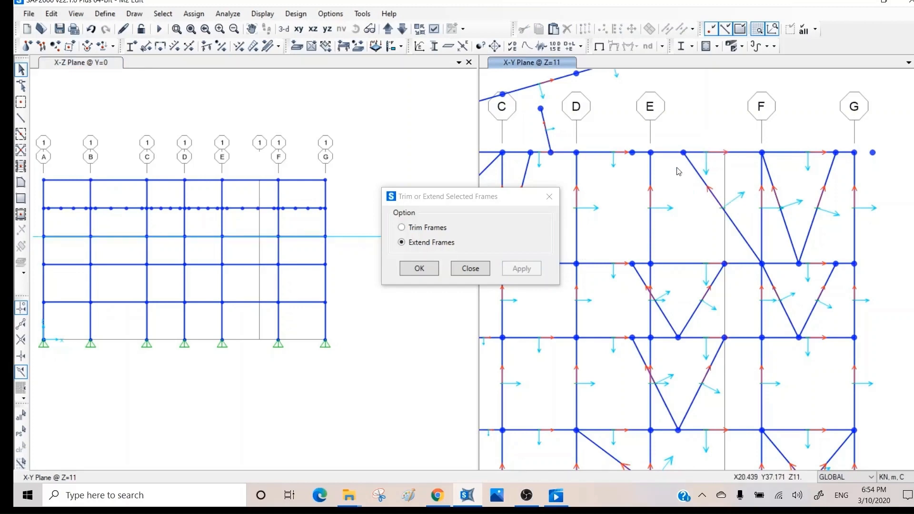
click(694, 166)
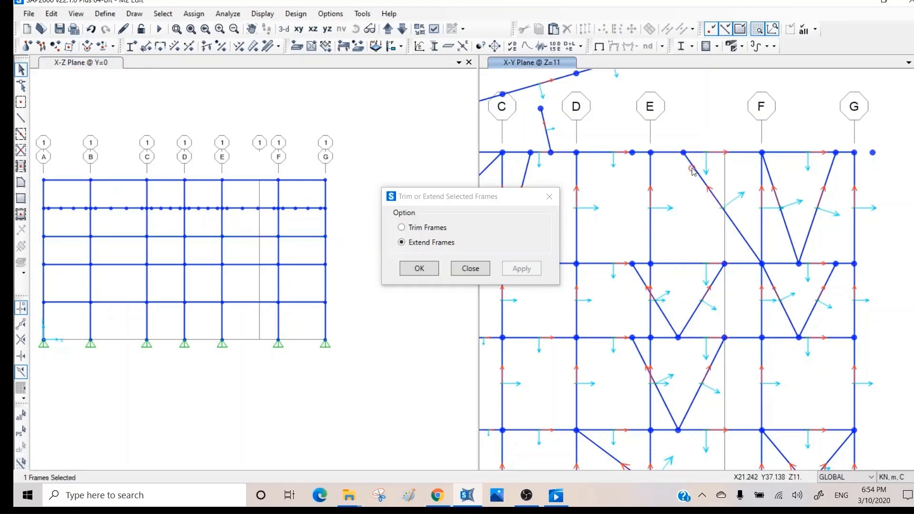
click(685, 154)
click(650, 175)
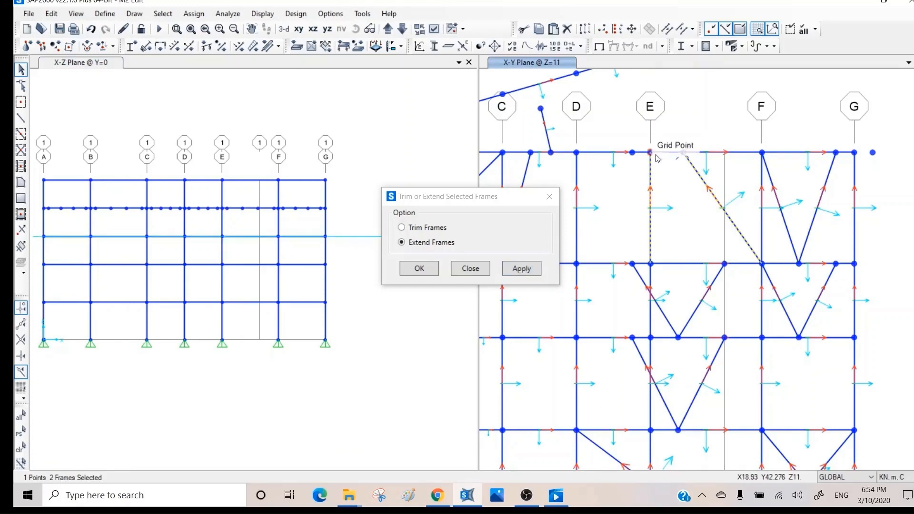
click(522, 269)
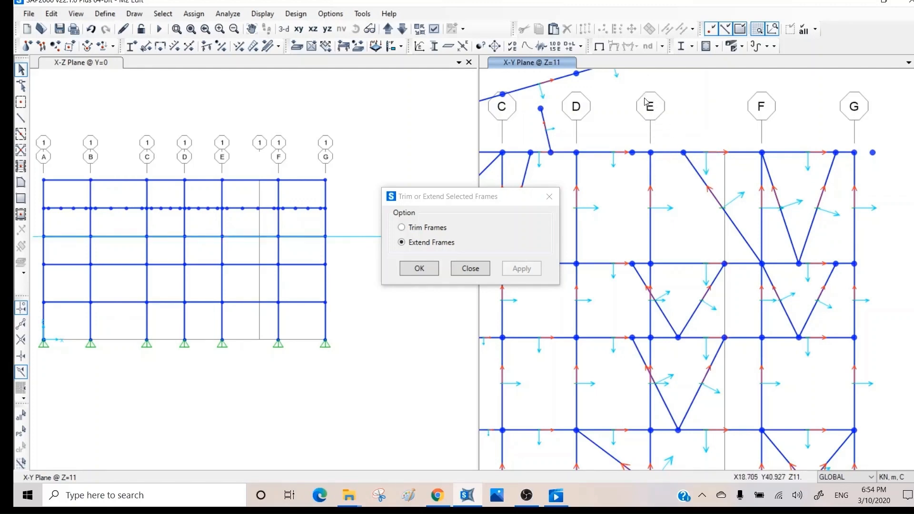
click(470, 269)
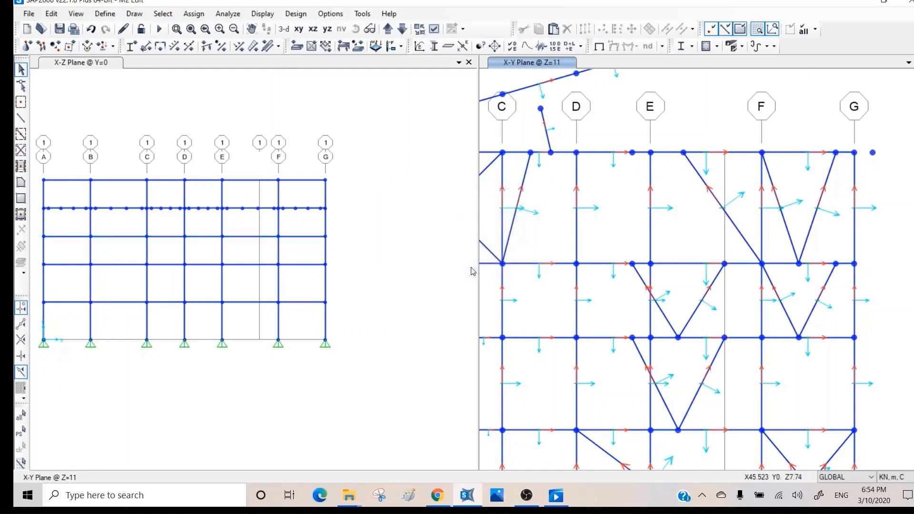
drag(797, 175, 701, 234)
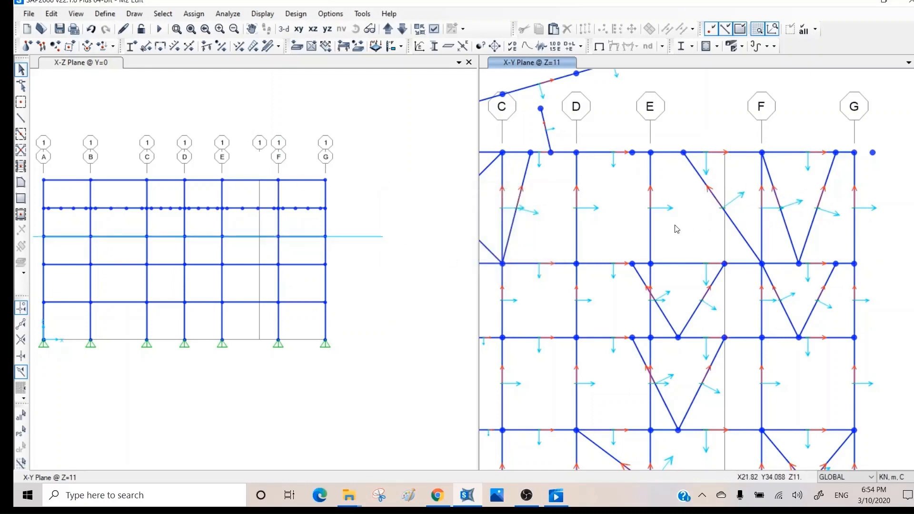
click(54, 14)
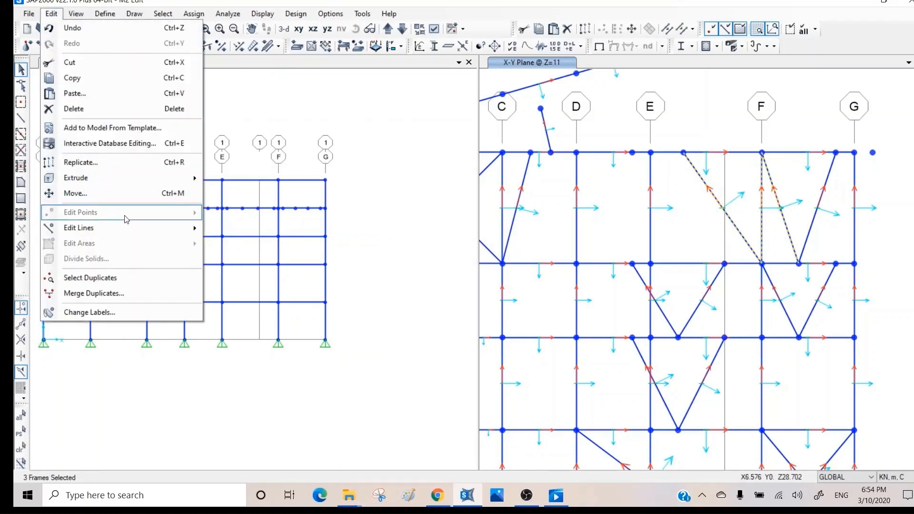
mouse_move(126, 227)
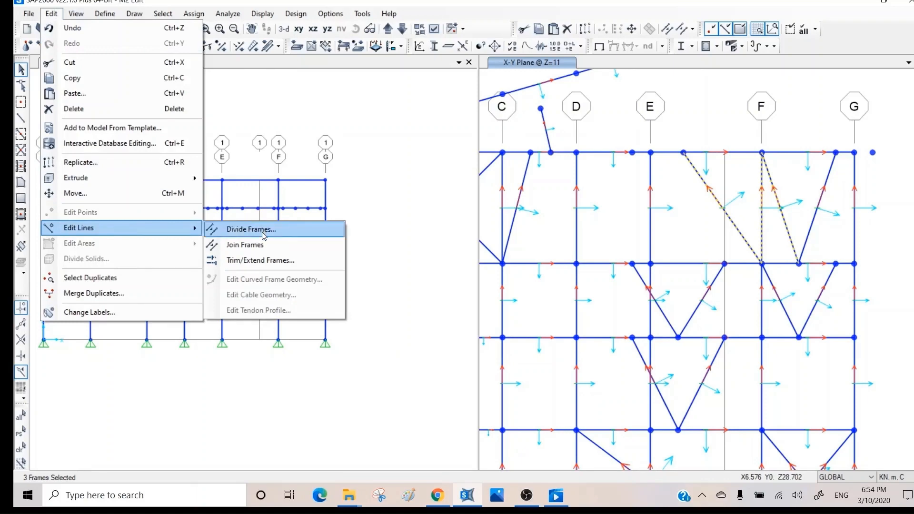
click(322, 110)
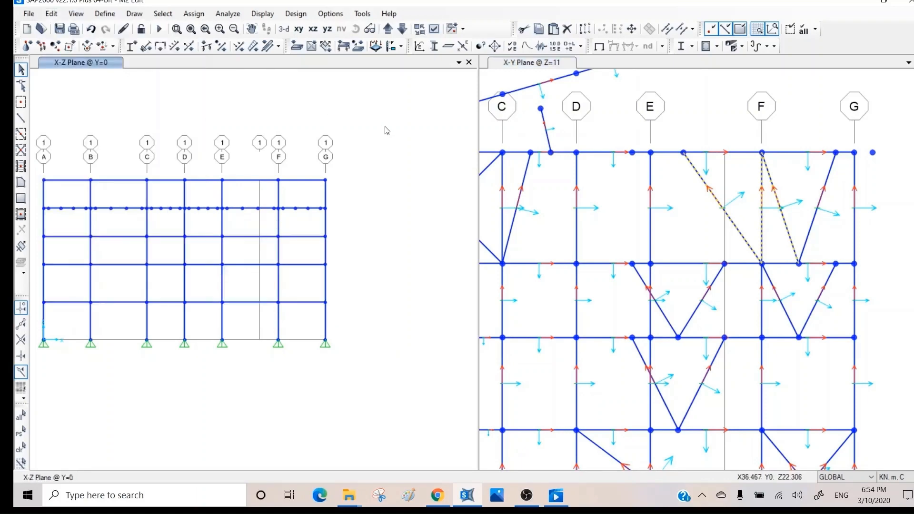
key(ctrl+q)
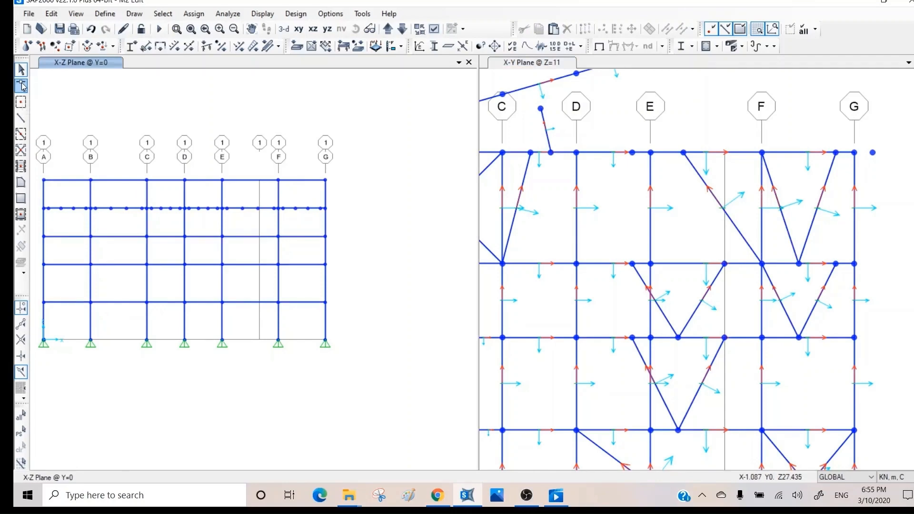
click(717, 203)
- In reshape mode, snap the E–F brace's ends onto the grid E top joint and grid F joint
click(589, 225)
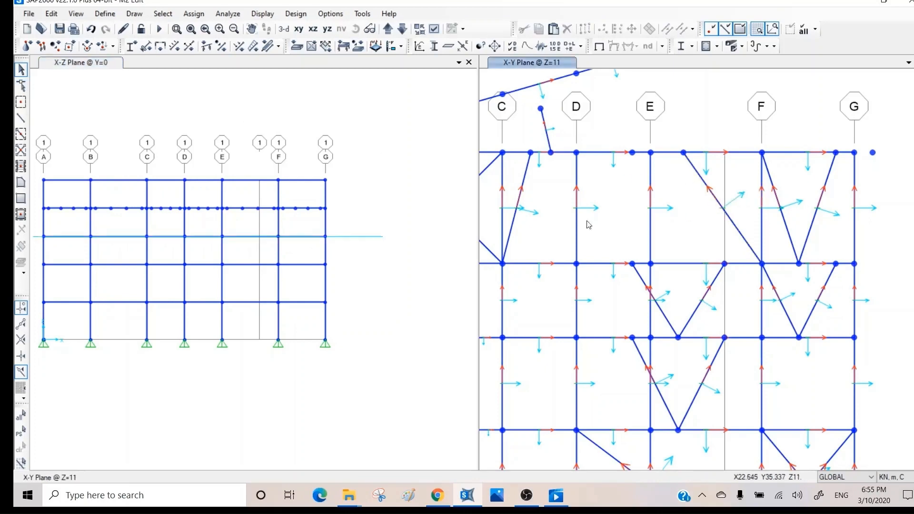
click(21, 87)
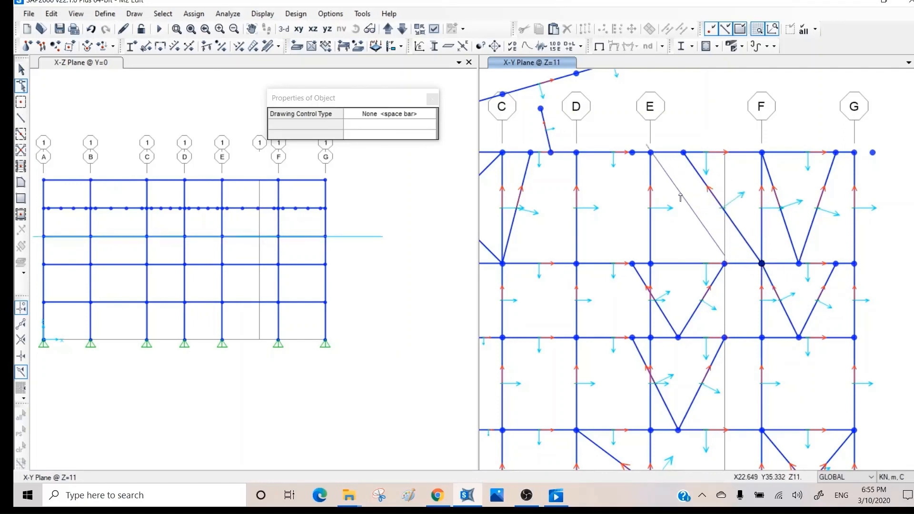
drag(718, 207, 693, 197)
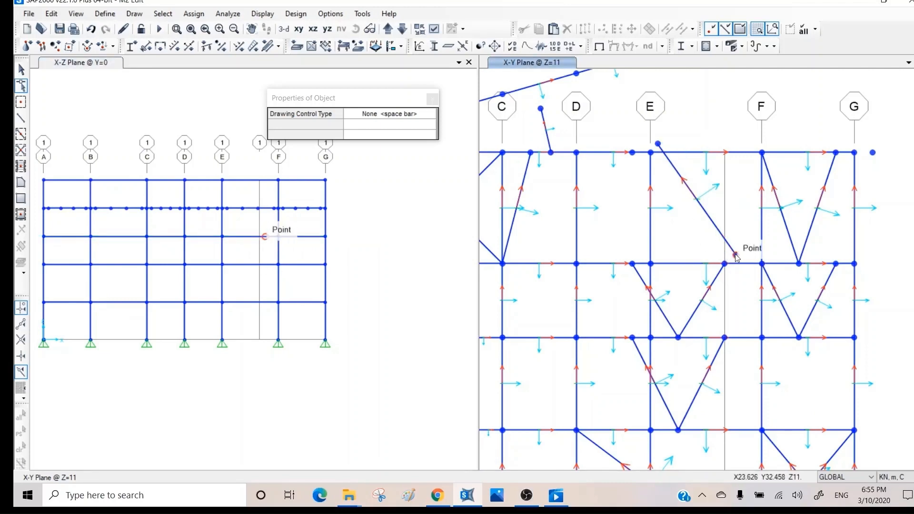
drag(736, 255, 761, 263)
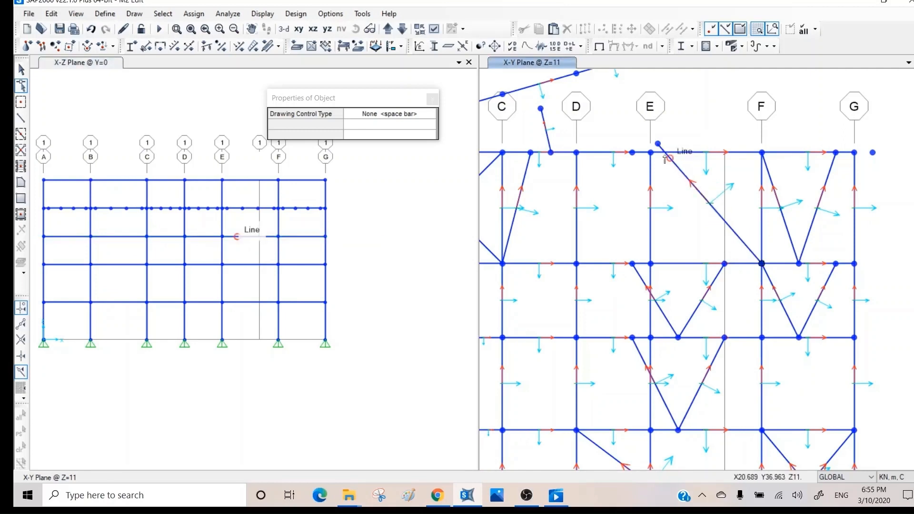
drag(657, 144, 651, 153)
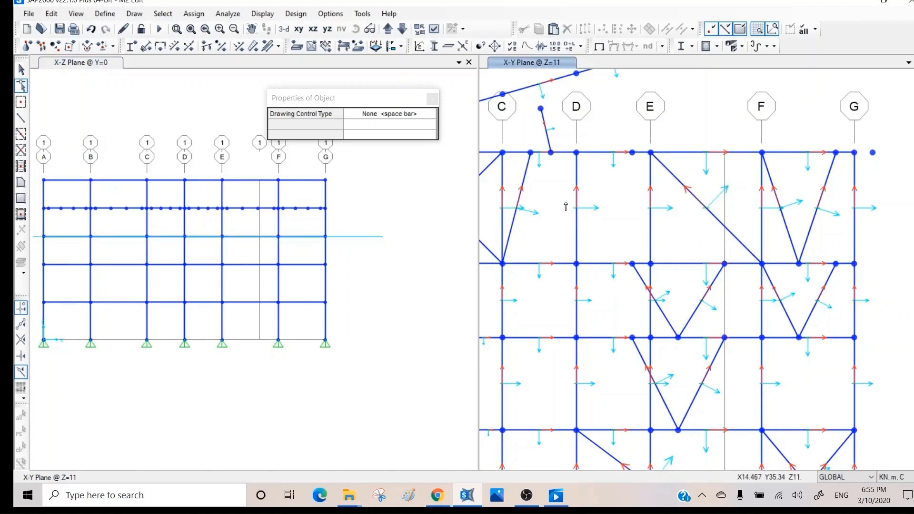
middle_drag(567, 202, 770, 183)
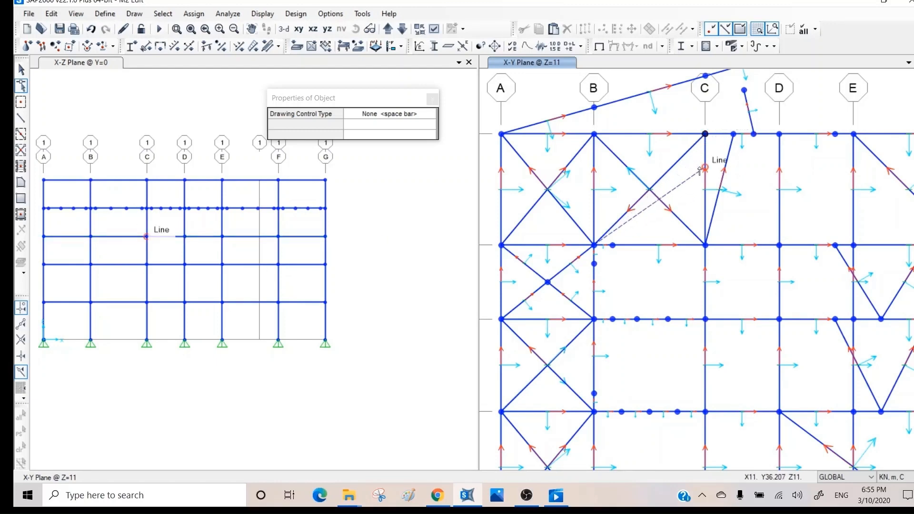
- Pull the B-joint brace's upper end off joint C, then cancel a new frame started at grid B
drag(700, 167, 691, 171)
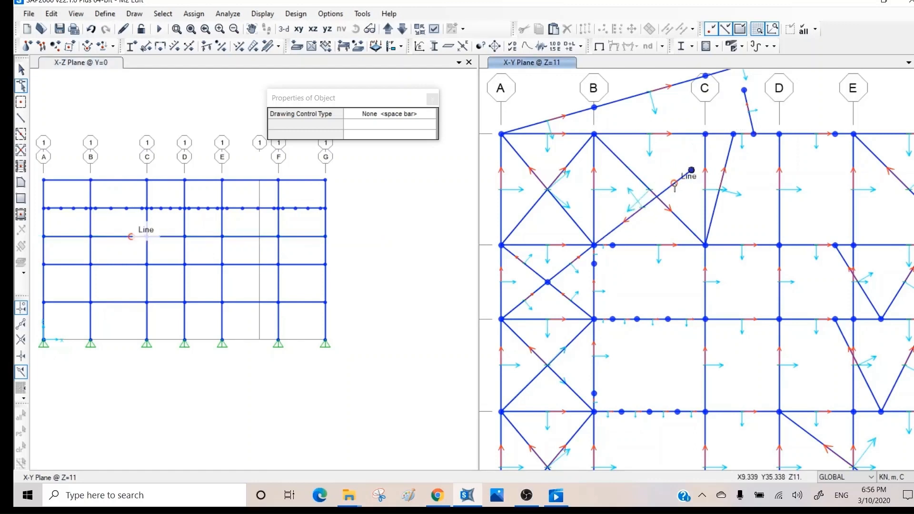
click(595, 245)
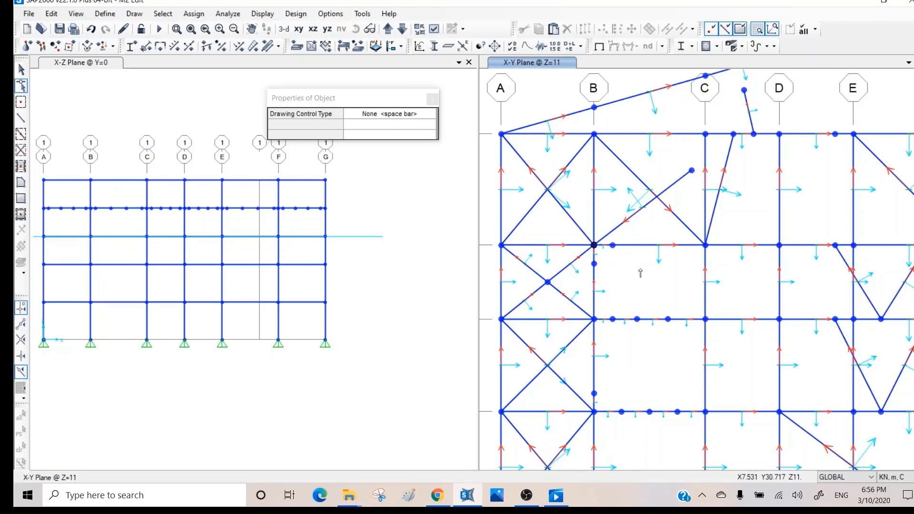
key(Escape)
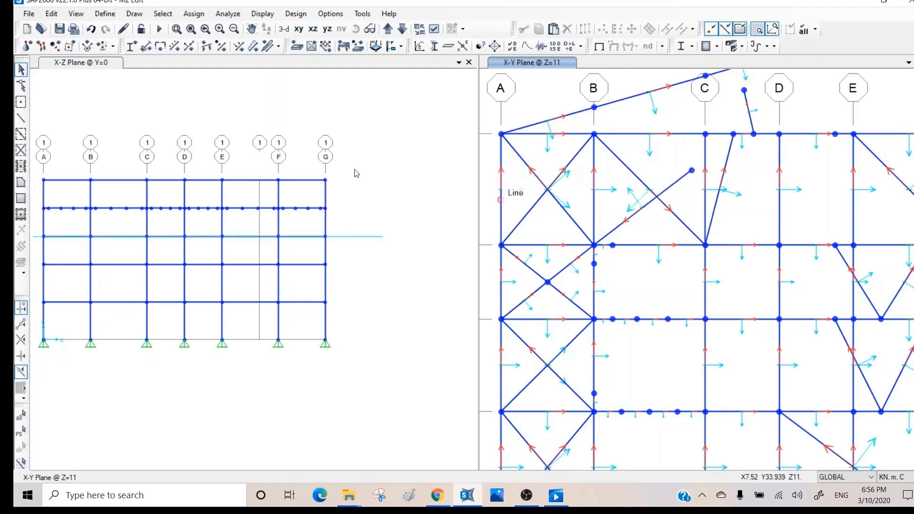
- In reshape mode, snap the short brace's upper end onto joint C and lower end onto joint B
click(19, 116)
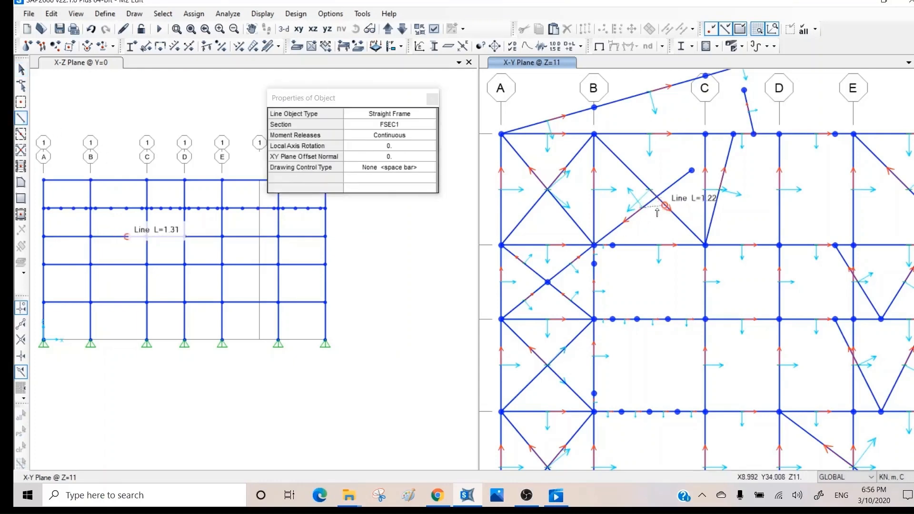
key(Escape)
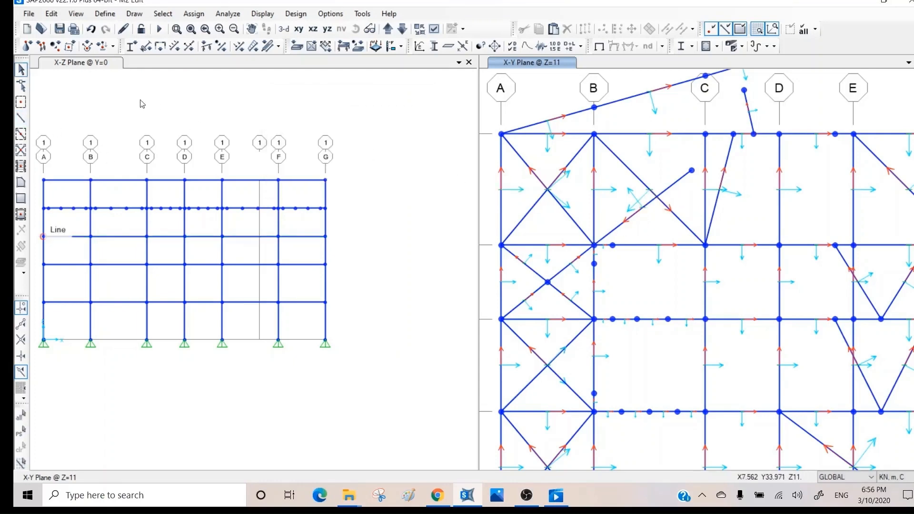
click(21, 86)
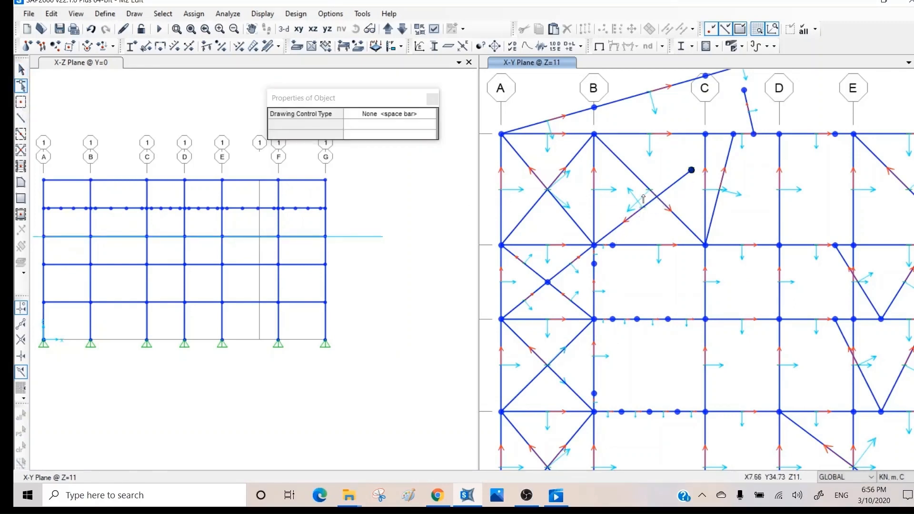
drag(643, 199, 643, 184)
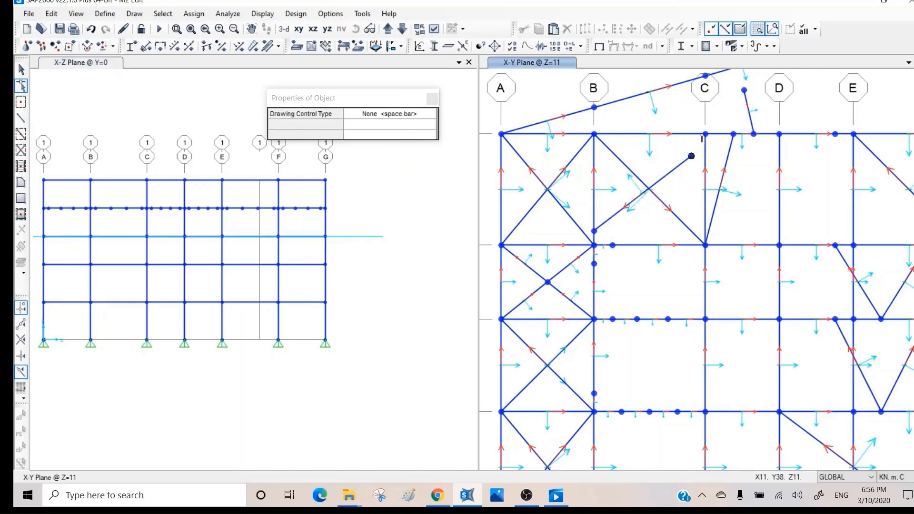
drag(692, 156, 706, 134)
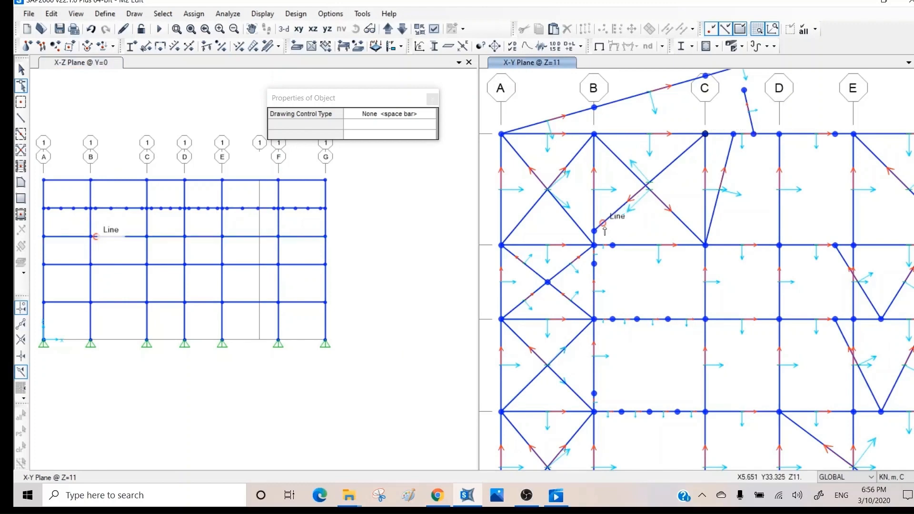
drag(595, 232, 595, 190)
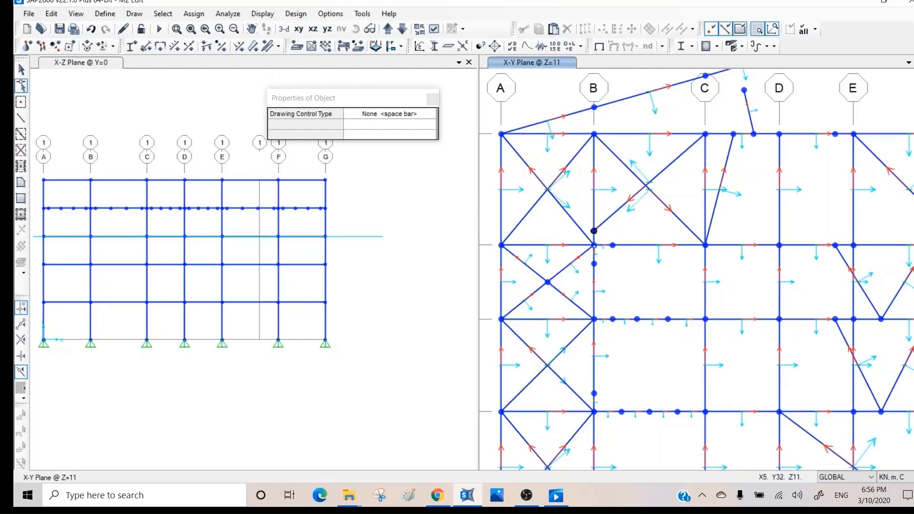
drag(594, 247, 595, 247)
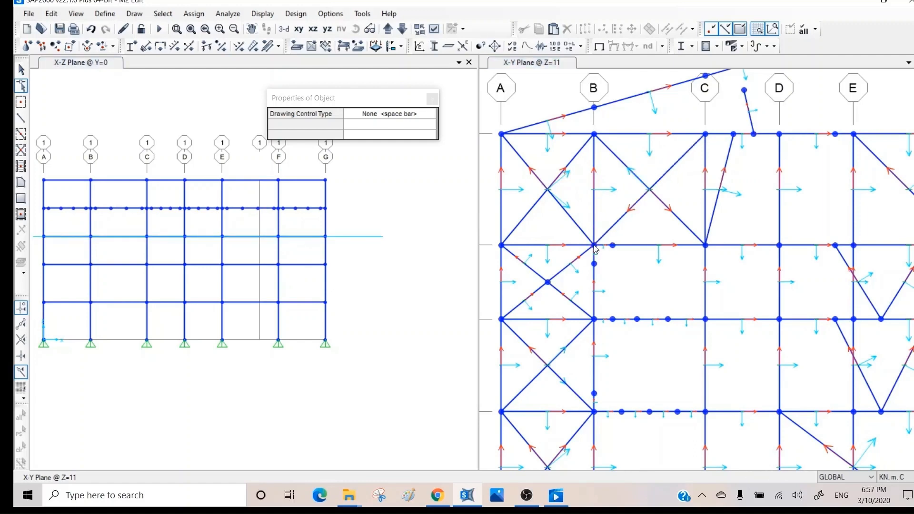